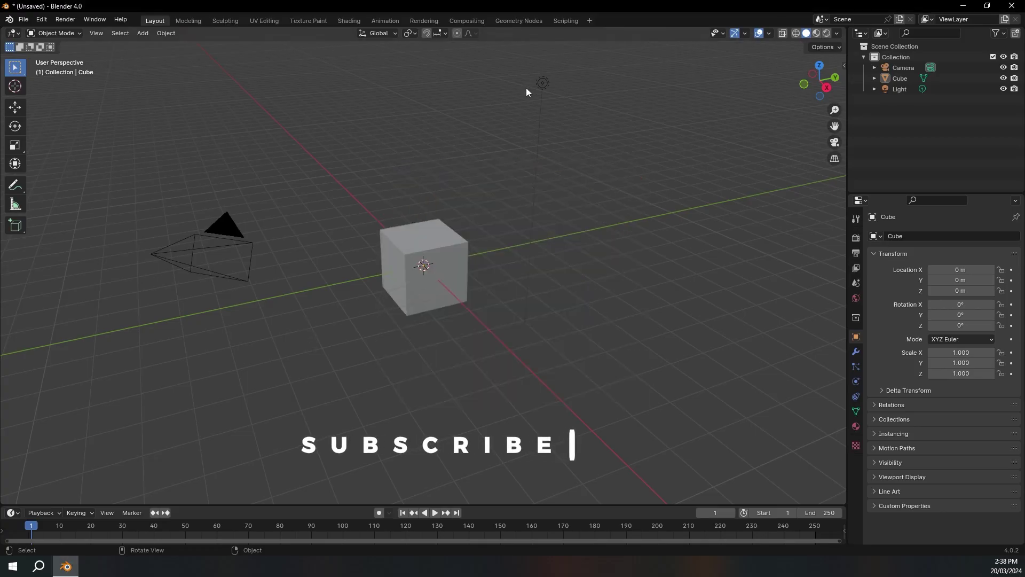
# - Delete the light from the default scene
pyautogui.click(542, 83)
pyautogui.press('x')
pyautogui.click(542, 89)
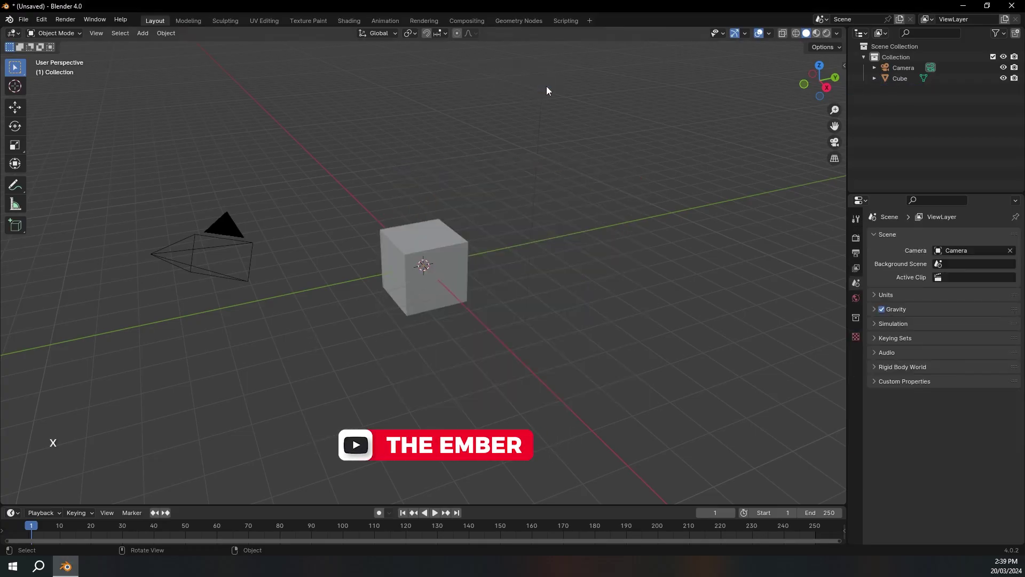
# - Create a new geometry node tree on the default cube in the Geometry Nodes workspace
pyautogui.click(528, 21)
pyautogui.click(570, 151)
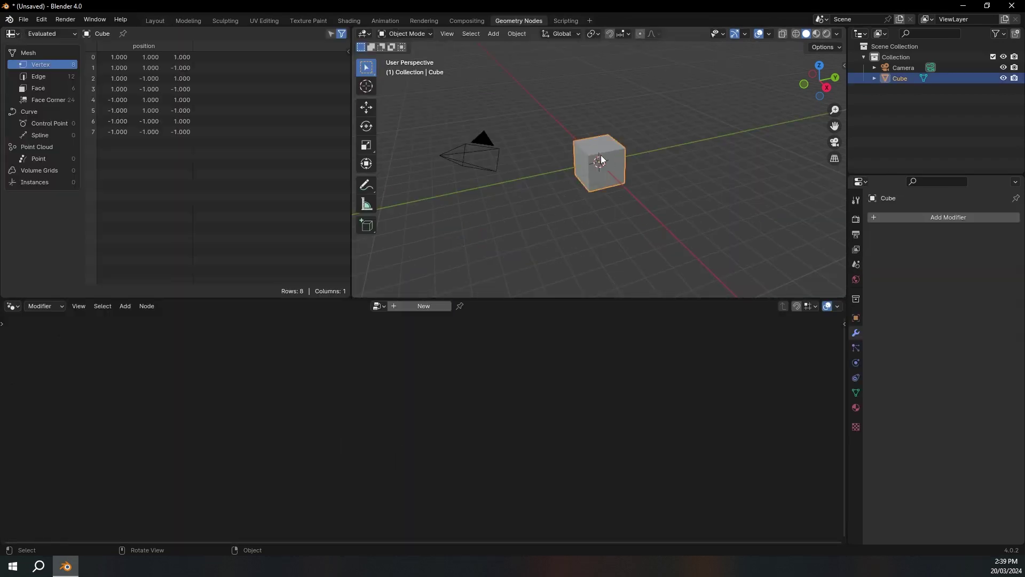
pyautogui.click(424, 310)
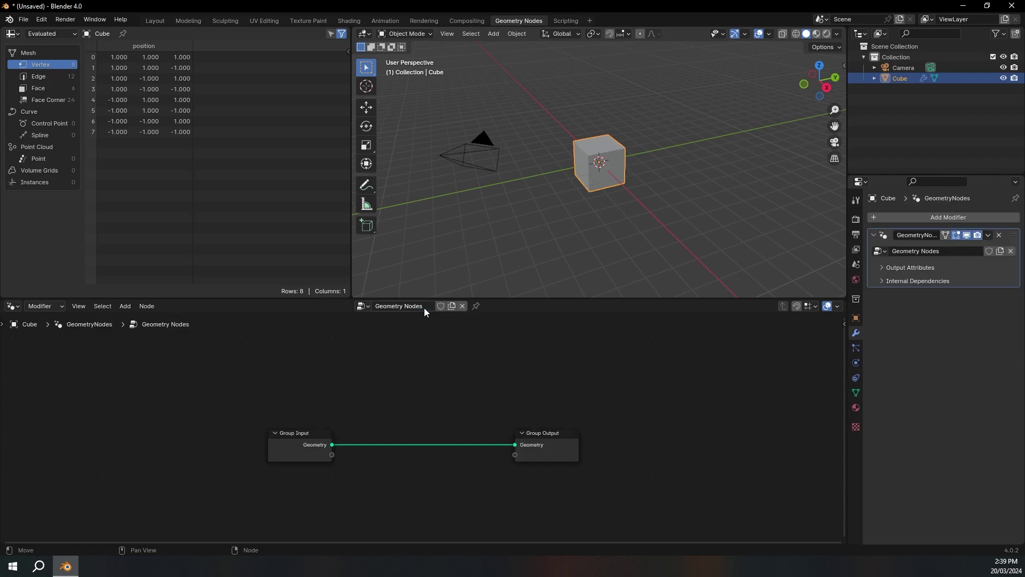
# - Delete the Group Input node and turn on snapping in the node editor
pyautogui.click(298, 442)
pyautogui.press('x')
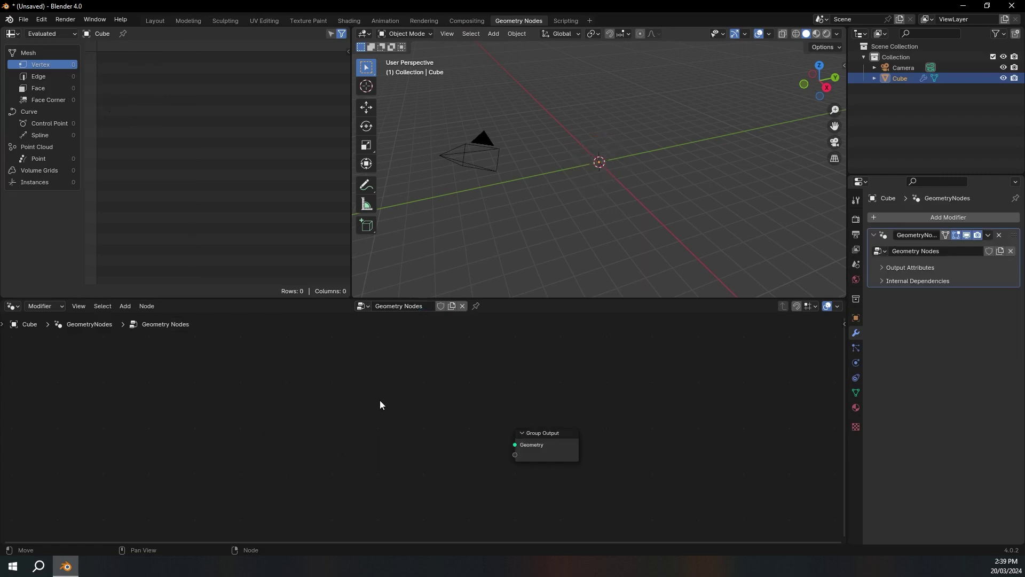
pyautogui.click(804, 307)
pyautogui.click(798, 306)
# - Add a Grid node and connect its Mesh output to the Group Output's Geometry input
pyautogui.hotkey('shift', 'a')
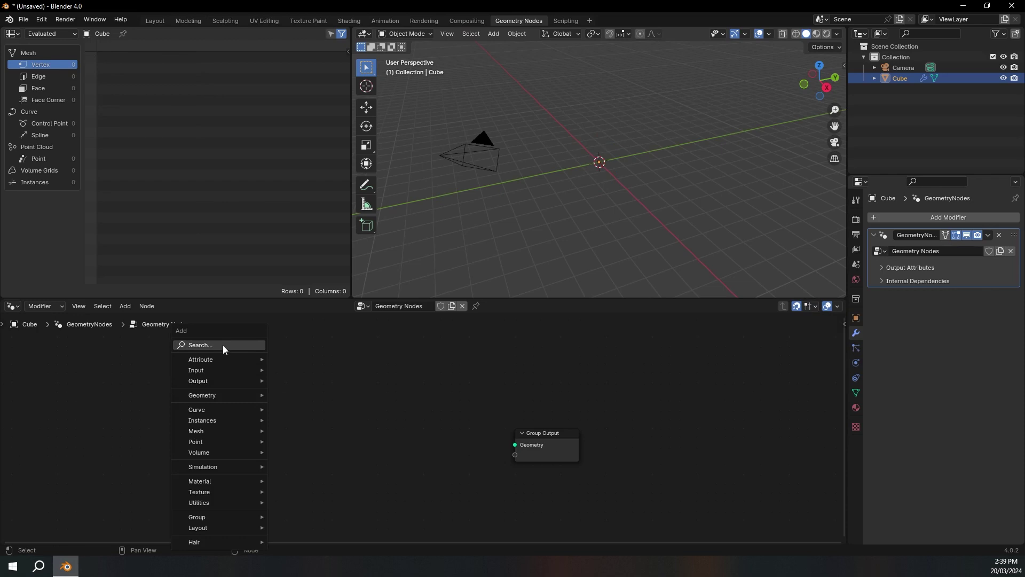
pyautogui.write('grid')
pyautogui.press('Return')
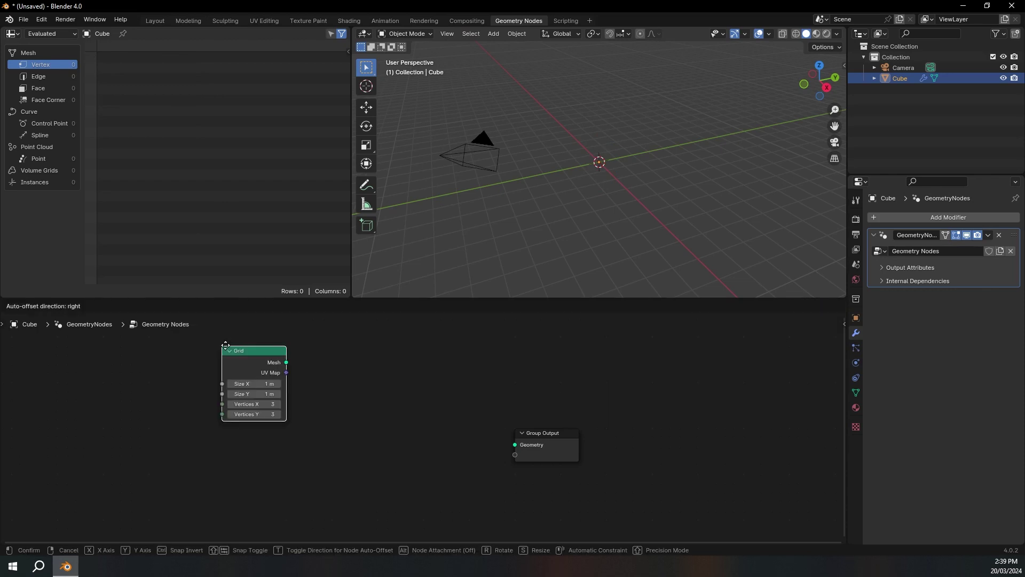
pyautogui.click(198, 399)
pyautogui.moveTo(260, 417); pyautogui.dragTo(232, 430)
pyautogui.scroll(8, 578, 160)
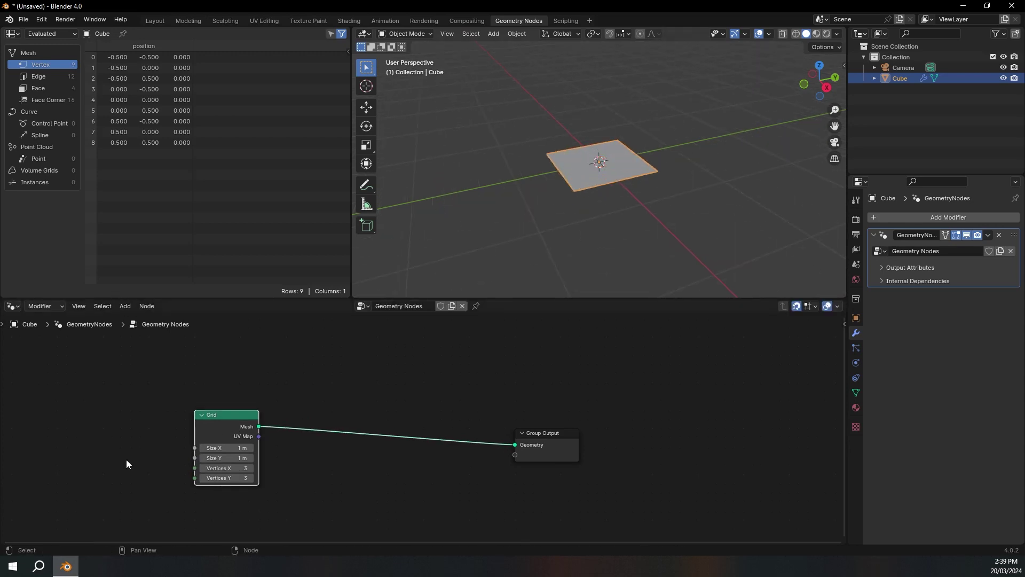
# - Insert an Instance on Points node between the Grid and Group Output nodes, feeding the grid mesh into Points
pyautogui.hotkey('shift', 'a')
pyautogui.write('in')
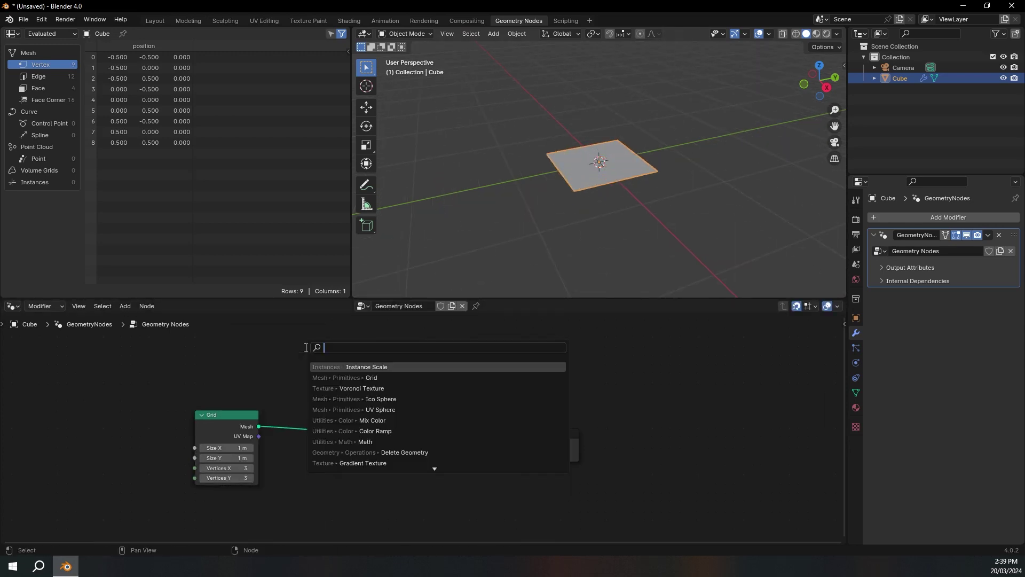
pyautogui.write('st')
pyautogui.press('Down')
pyautogui.press('Down')
pyautogui.press('Down')
pyautogui.press('Down')
pyautogui.press('Down')
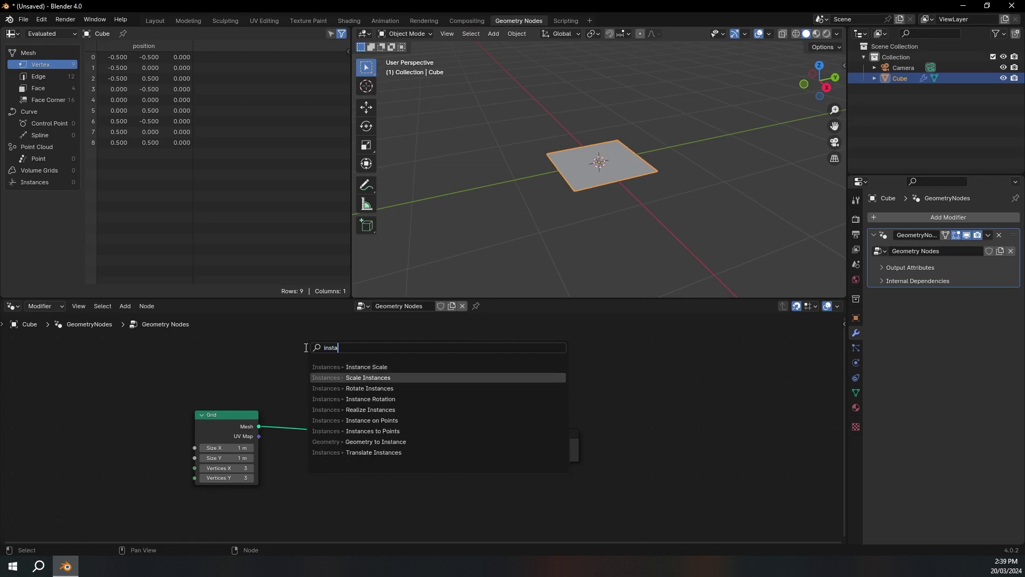
pyautogui.press('Return')
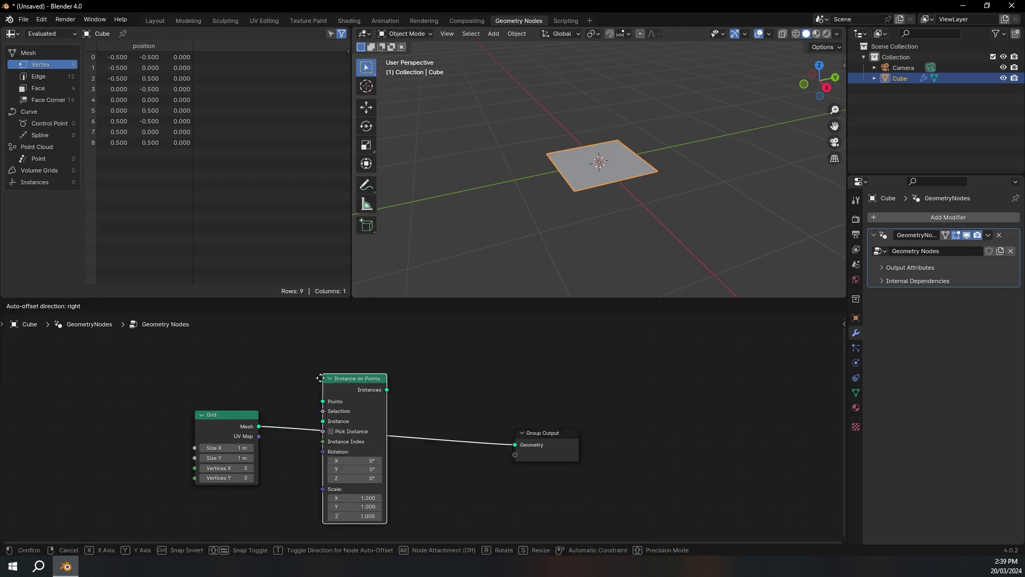
pyautogui.click(324, 376)
pyautogui.moveTo(278, 444); pyautogui.dragTo(296, 425, button='middle')
pyautogui.moveTo(254, 394); pyautogui.dragTo(263, 361)
# - Add a Cube mesh node below the Grid node and connect its Mesh to the Instance input of Instance on Points
pyautogui.moveTo(340, 402)
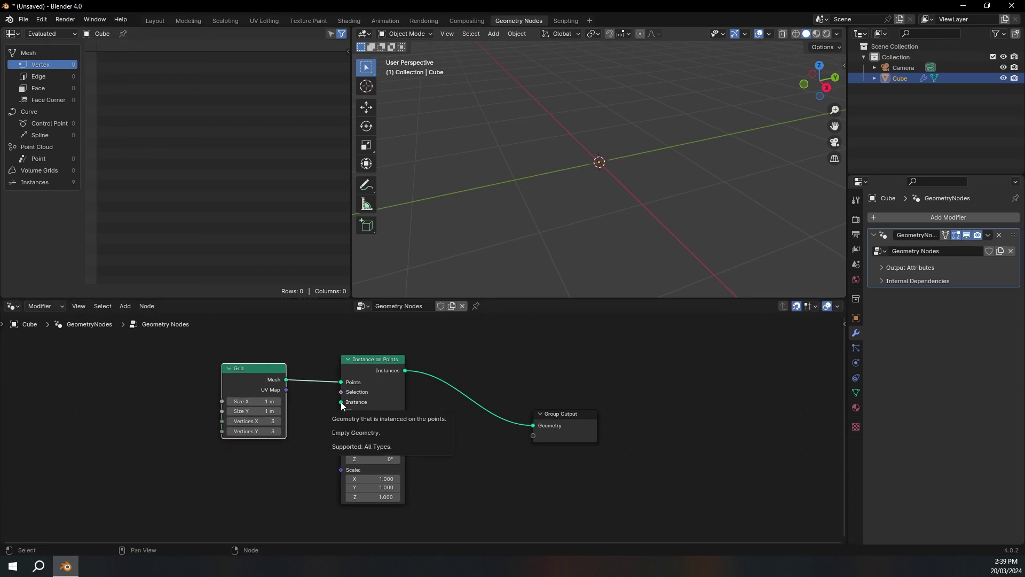
pyautogui.moveTo(340, 401)
pyautogui.mouseDown()
pyautogui.moveTo(308, 425)
pyautogui.moveTo(326, 396)
pyautogui.moveTo(328, 404)
pyautogui.mouseUp()
pyautogui.hotkey('shift', 'a')
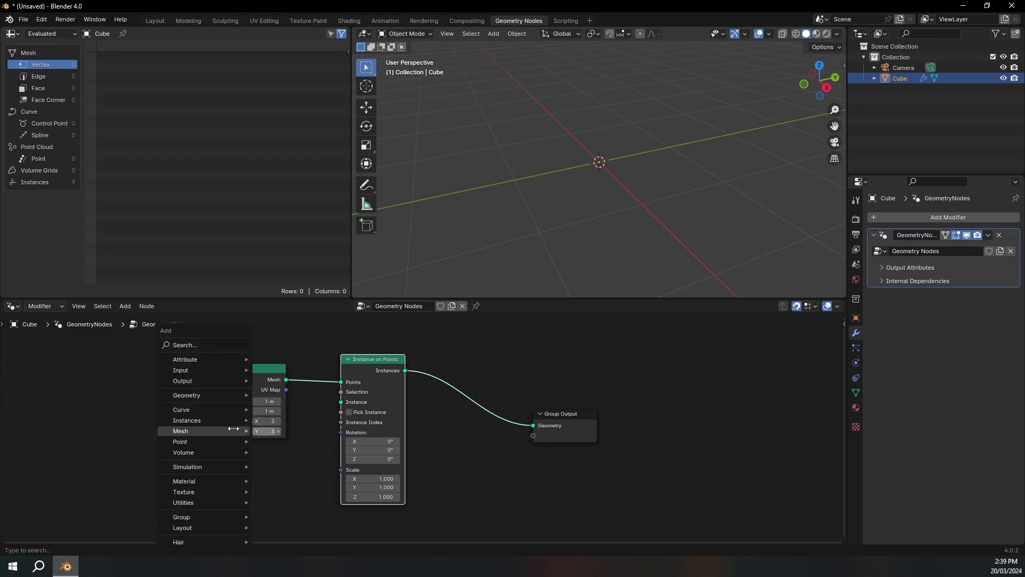
pyautogui.write('cube')
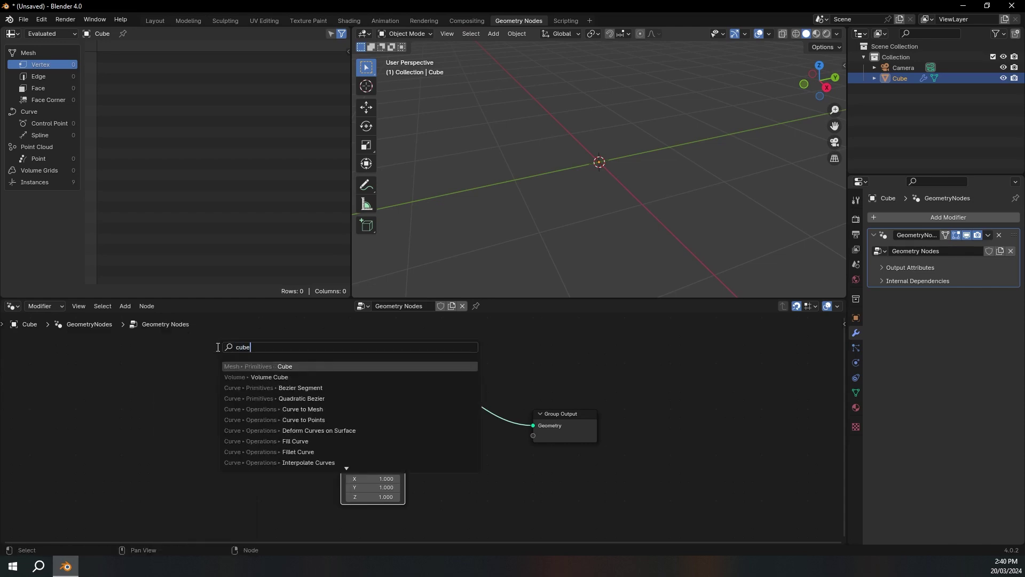
pyautogui.press('Return')
pyautogui.click(227, 447)
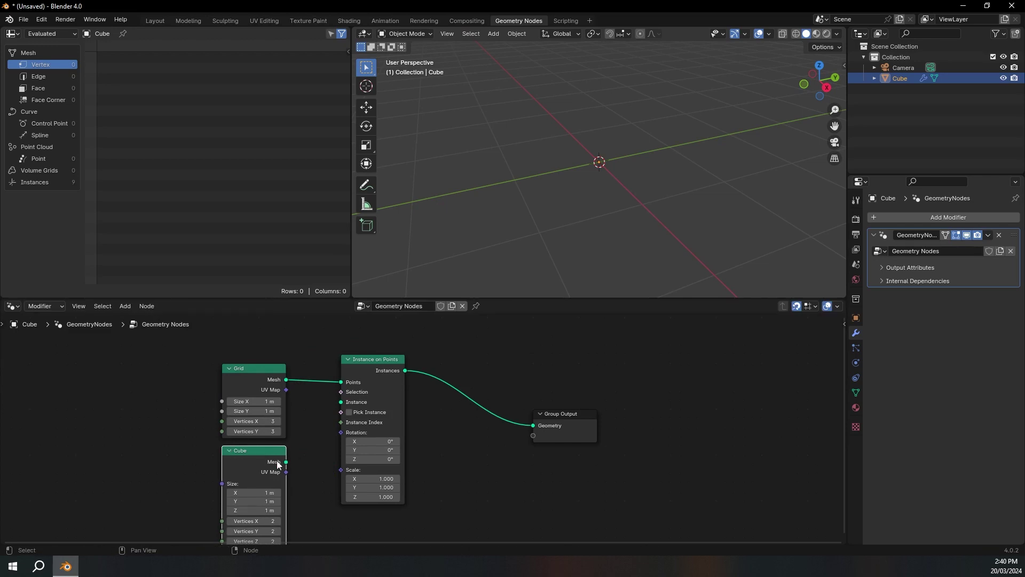
pyautogui.moveTo(287, 461); pyautogui.dragTo(341, 403)
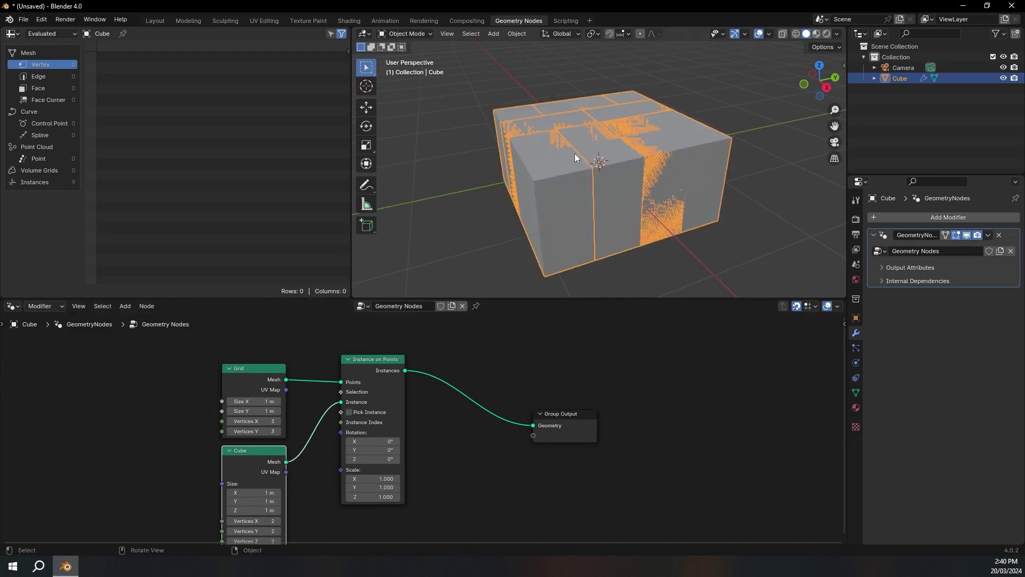
# - Set the Cube node's size to 0.18 m on all three axes
pyautogui.moveTo(639, 215); pyautogui.dragTo(547, 161, button='middle')
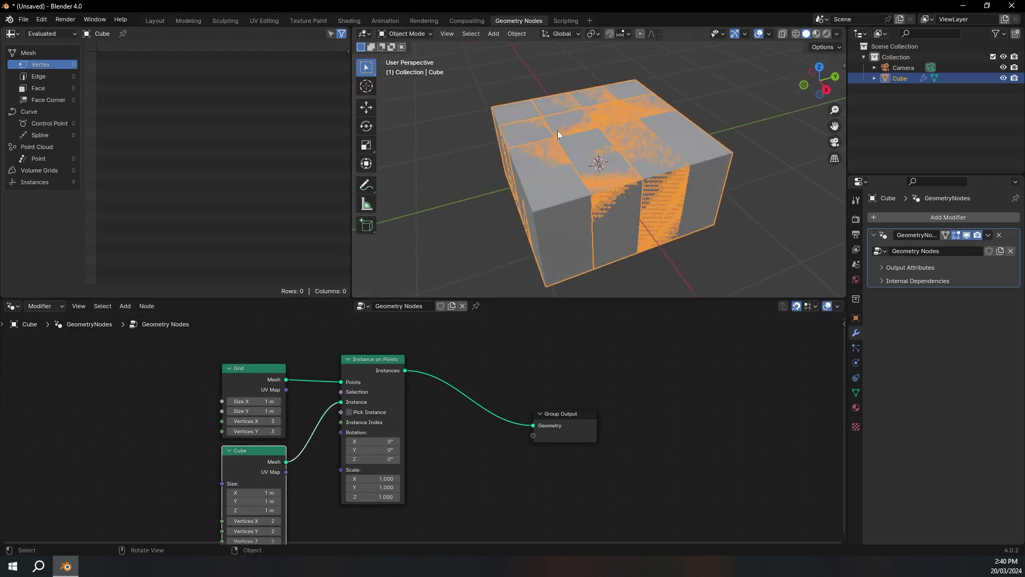
pyautogui.moveTo(645, 161); pyautogui.dragTo(612, 209, button='middle')
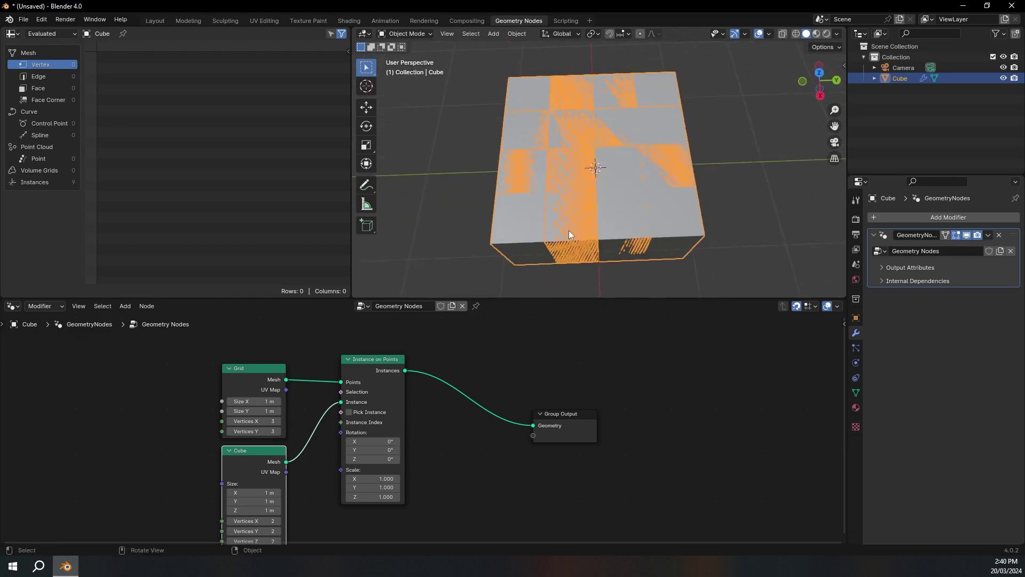
pyautogui.moveTo(298, 393); pyautogui.dragTo(343, 344, button='middle')
pyautogui.moveTo(310, 444); pyautogui.dragTo(253, 461)
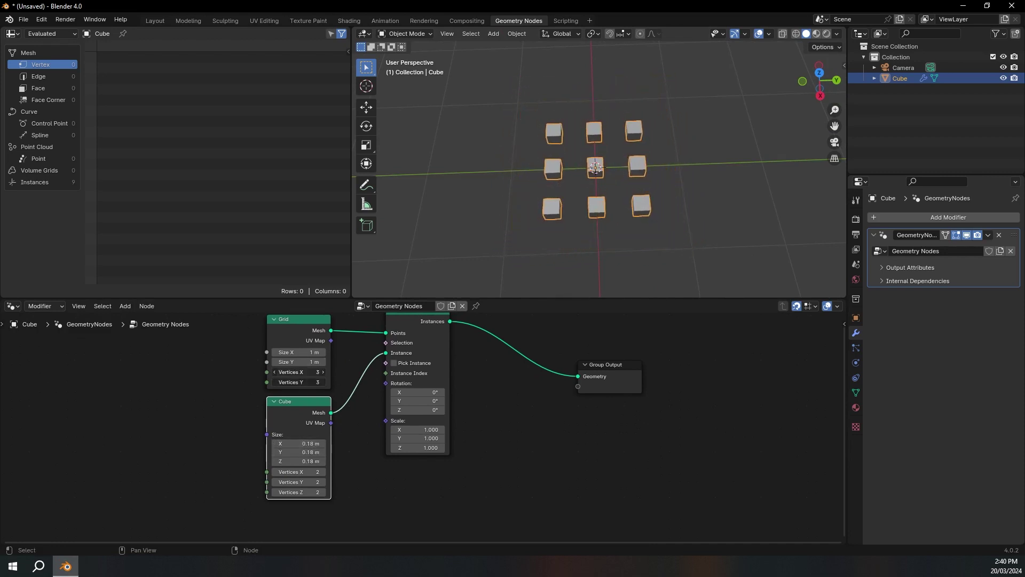
# - Set the Grid node's Vertices X and Y to 63 and its Size X and Y to 3.5 m
pyautogui.moveTo(301, 383); pyautogui.dragTo(396, 383)
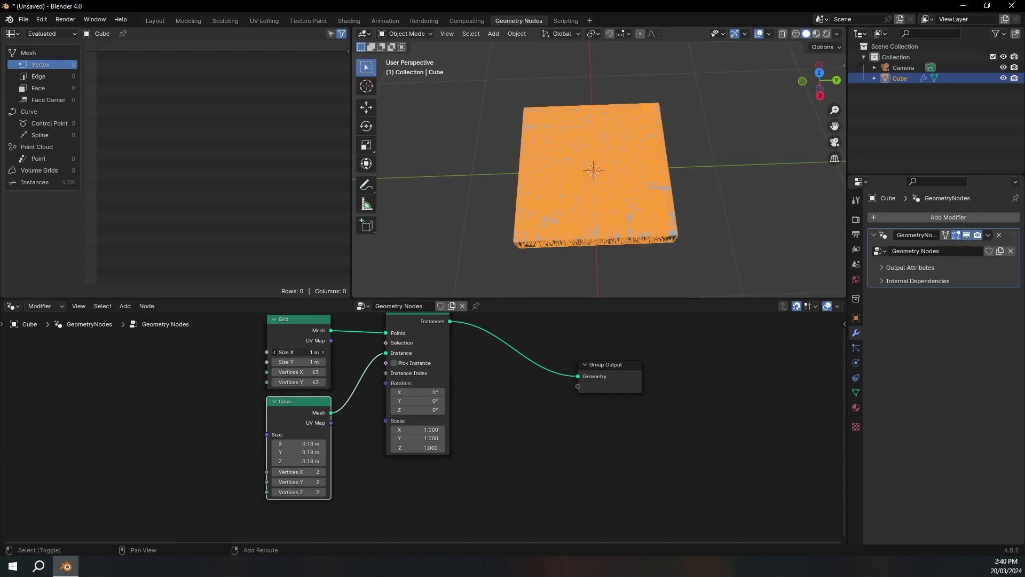
pyautogui.moveTo(299, 362); pyautogui.dragTo(374, 353)
pyautogui.scroll(-4, 633, 194)
pyautogui.moveTo(633, 195); pyautogui.dragTo(610, 179, button='middle')
pyautogui.click(731, 204)
pyautogui.click(575, 224)
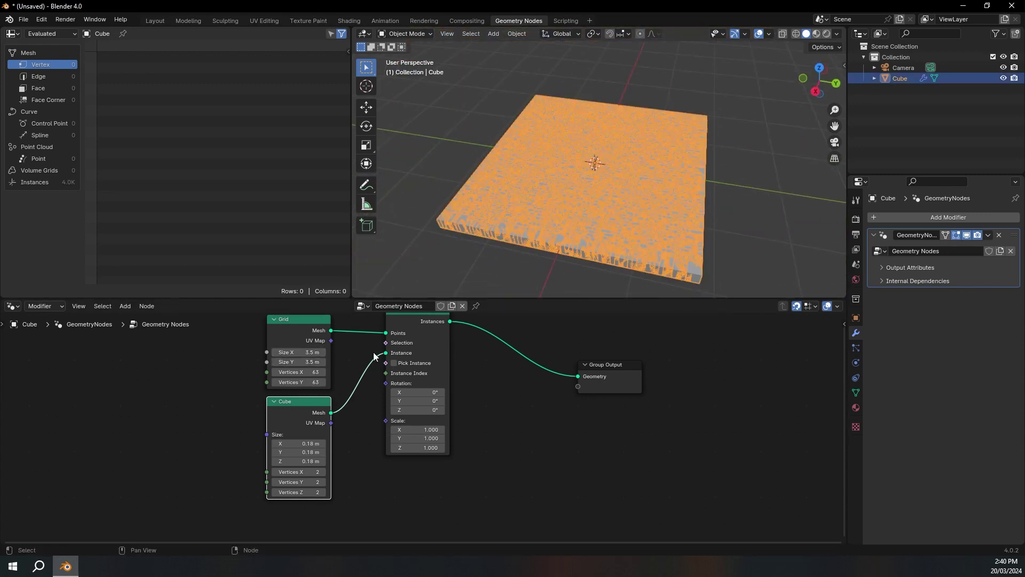
# - Reduce the Cube node's size to 0.05 m on all three axes
pyautogui.moveTo(306, 443)
pyautogui.mouseDown()
pyautogui.moveTo(311, 461)
pyautogui.moveTo(286, 443)
pyautogui.mouseUp()
pyautogui.scroll(6, 637, 201)
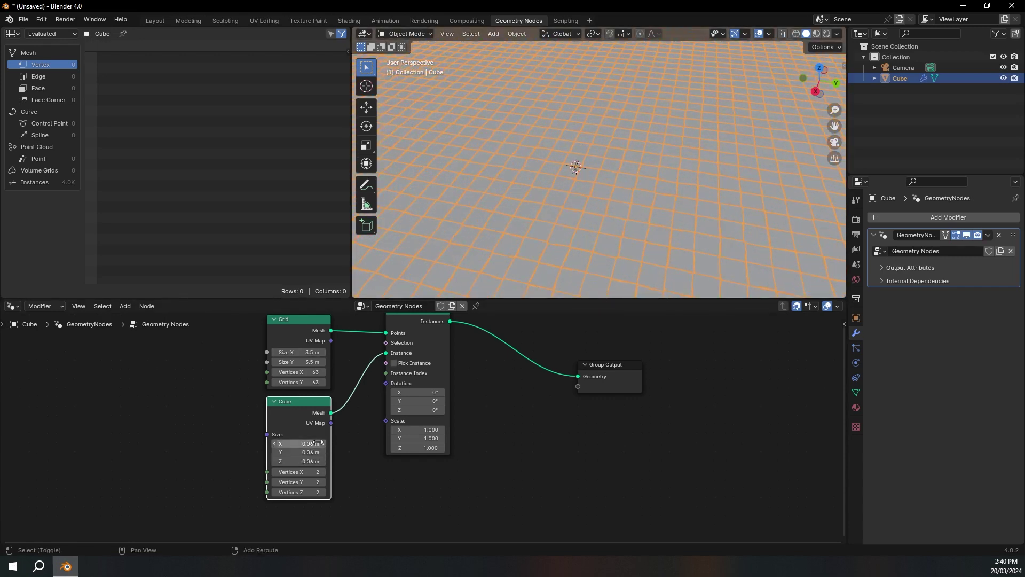
pyautogui.moveTo(300, 443); pyautogui.dragTo(297, 444)
pyautogui.moveTo(539, 198); pyautogui.dragTo(554, 220, button='middle')
pyautogui.scroll(-4, 559, 192)
pyautogui.scroll(-5, 519, 192)
pyautogui.scroll(8, 586, 203)
# - Insert a Set Position node between Instance on Points and Group Output
pyautogui.moveTo(587, 311); pyautogui.dragTo(533, 341, button='middle')
pyautogui.hotkey('shift', 'a')
pyautogui.write('set pos')
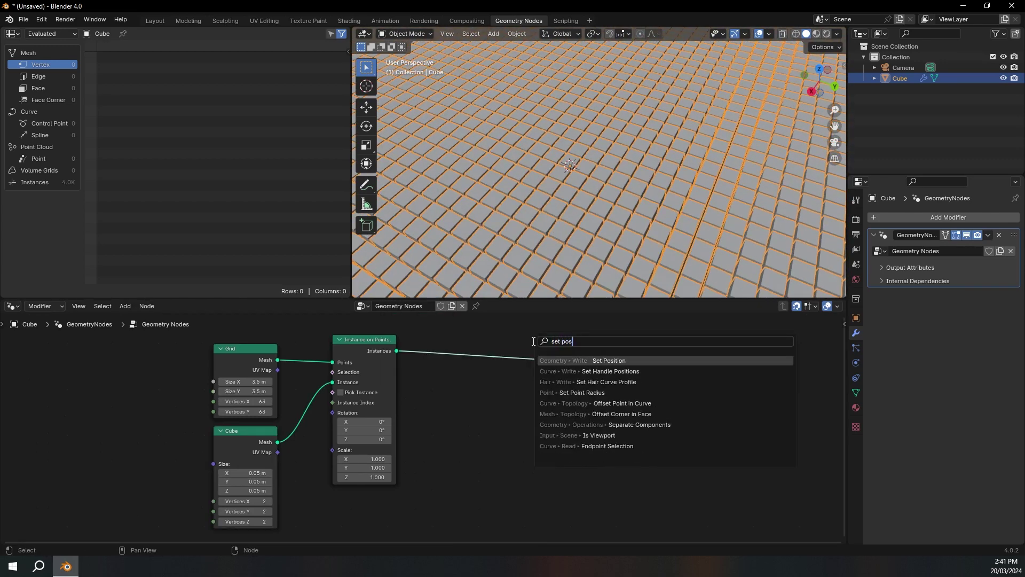
pyautogui.press('Return')
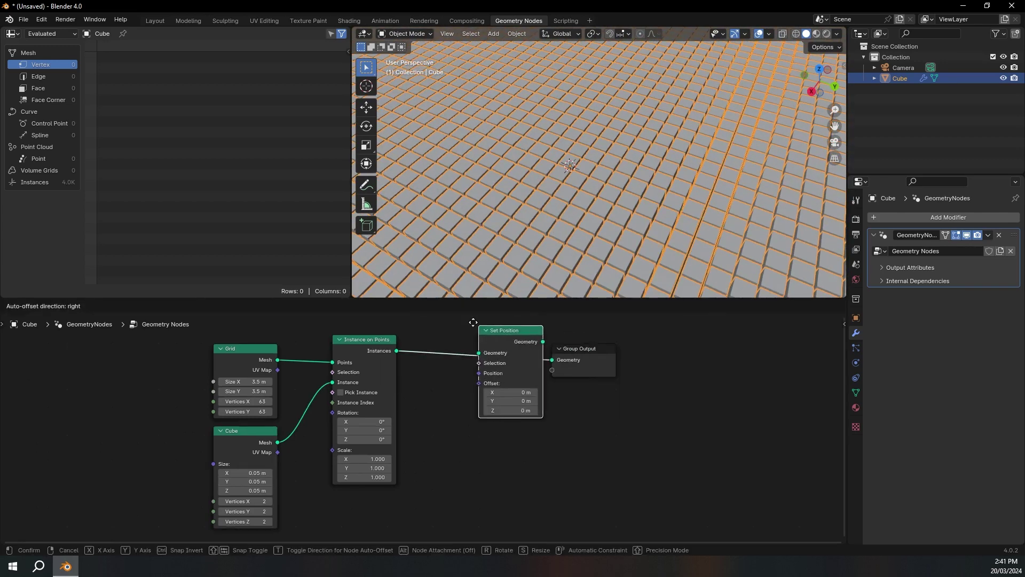
pyautogui.click(454, 316)
# - Add a Voronoi Texture node beside Instance on Points and move Set Position and Group Output away to make room
pyautogui.hotkey('shift', 'a')
pyautogui.write('vor')
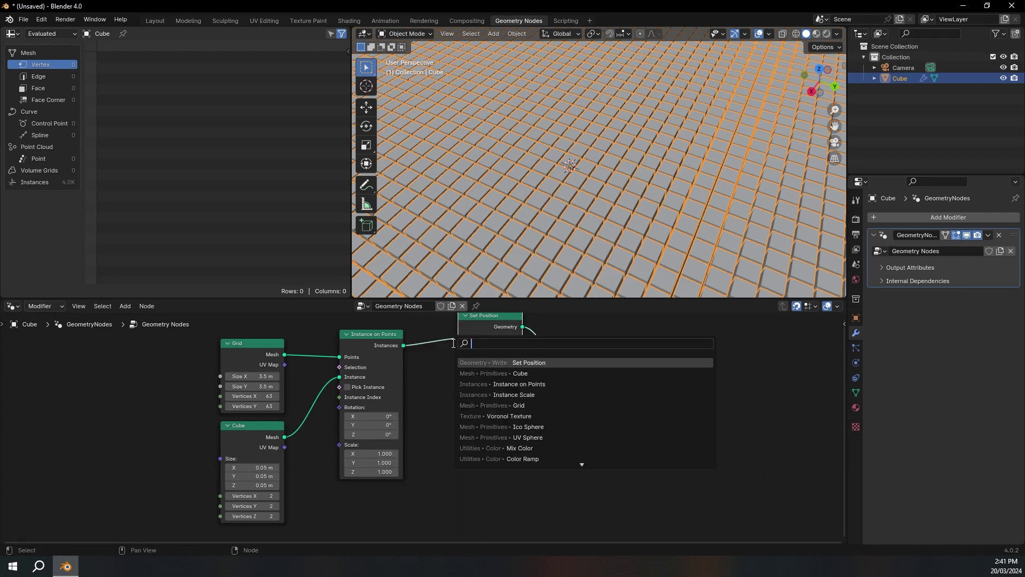
pyautogui.press('Return')
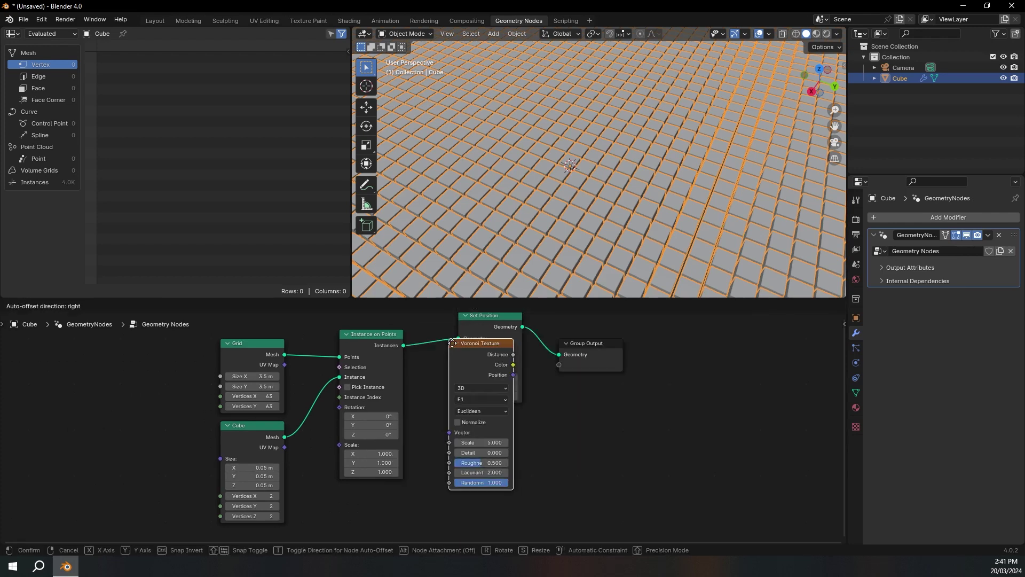
pyautogui.click(416, 373)
pyautogui.moveTo(622, 413); pyautogui.dragTo(510, 340)
pyautogui.moveTo(510, 340); pyautogui.dragTo(565, 341)
pyautogui.moveTo(444, 380); pyautogui.dragTo(454, 369)
pyautogui.scroll(2, 480, 390)
pyautogui.scroll(1, 470, 394)
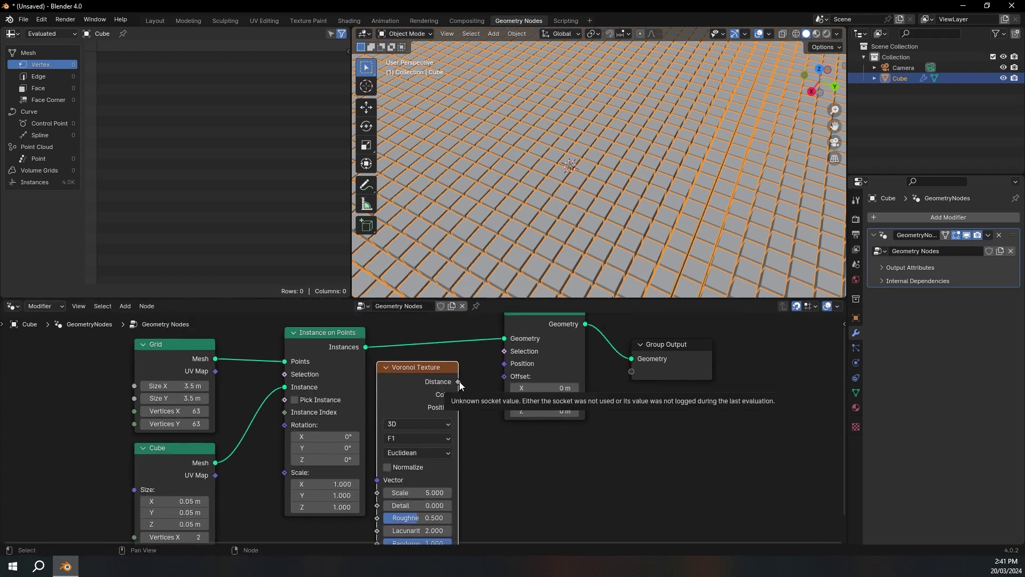
# - Connect the Voronoi Texture's Distance output to the Set Position node's Offset input
pyautogui.moveTo(459, 382); pyautogui.dragTo(504, 376)
pyautogui.moveTo(521, 393); pyautogui.dragTo(497, 426, button='middle')
pyautogui.scroll(-5, 598, 176)
pyautogui.moveTo(614, 219); pyautogui.dragTo(638, 225, button='middle')
pyautogui.moveTo(491, 444); pyautogui.dragTo(476, 403, button='middle')
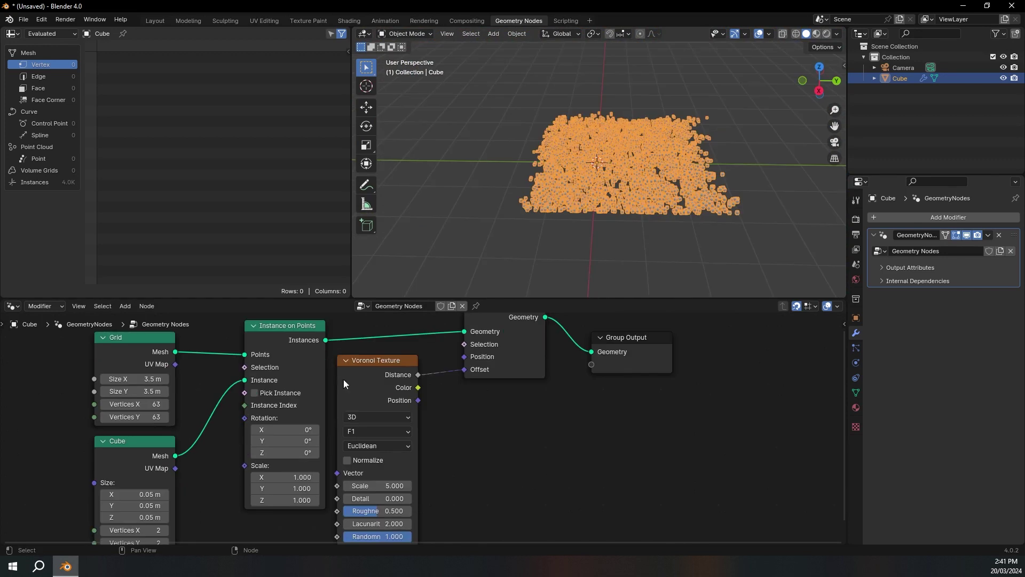
# - Switch the Voronoi Texture to 4D and set its W value to 2.410, checking the cubes in the right orthographic view
pyautogui.click(373, 417)
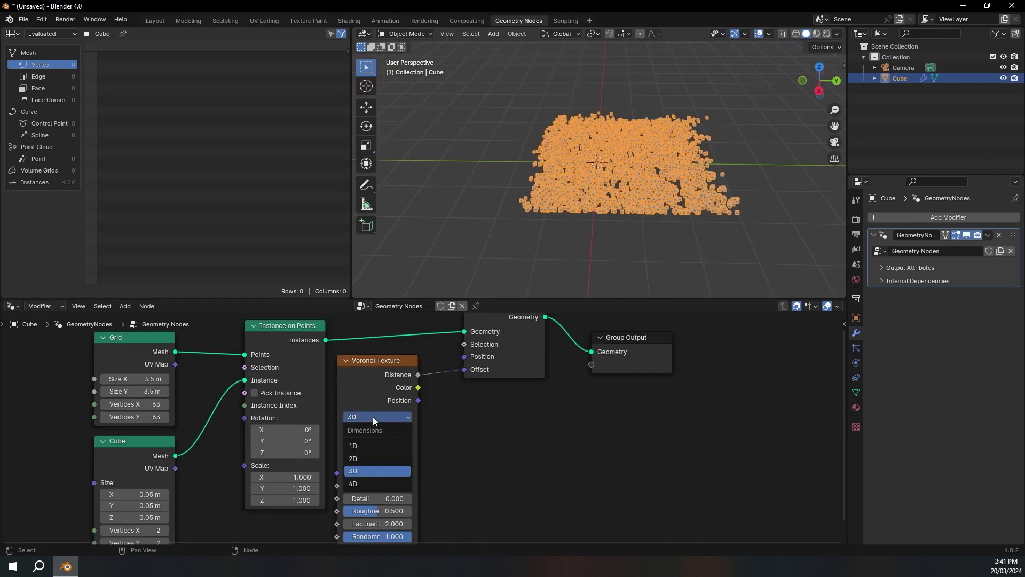
pyautogui.click(364, 482)
pyautogui.keyDown('shift'); pyautogui.scroll(-2, 401, 466); pyautogui.keyUp('shift')
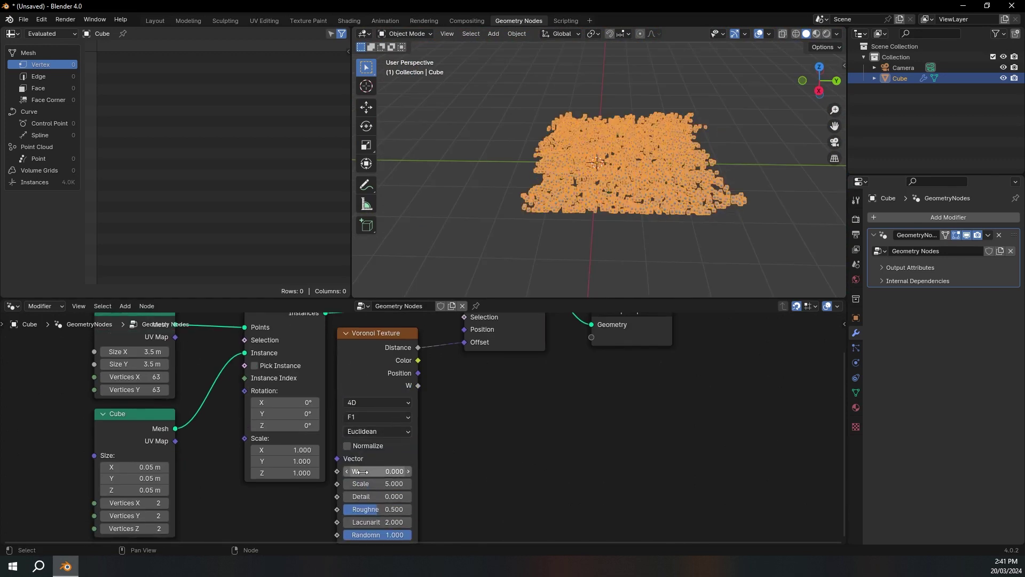
pyautogui.keyDown('shift'); pyautogui.moveTo(365, 473); pyautogui.dragTo(424, 473); pyautogui.keyUp('shift')
pyautogui.click(816, 93)
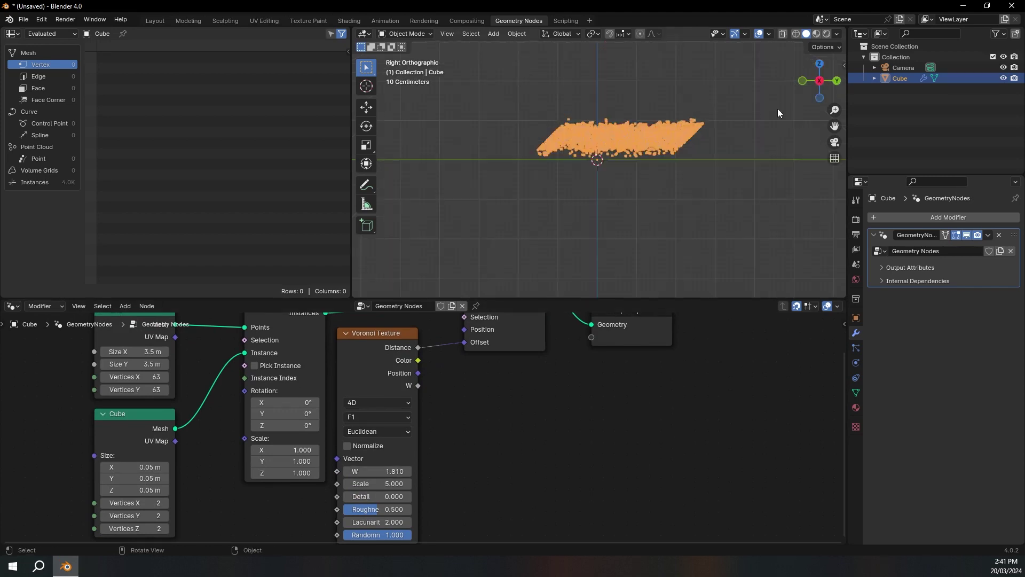
pyautogui.click(747, 124)
pyautogui.keyDown('shift'); pyautogui.moveTo(654, 164); pyautogui.dragTo(597, 184, button='middle'); pyautogui.keyUp('shift')
pyautogui.scroll(5, 596, 220)
pyautogui.keyDown('shift'); pyautogui.moveTo(374, 471); pyautogui.dragTo(419, 471); pyautogui.keyUp('shift')
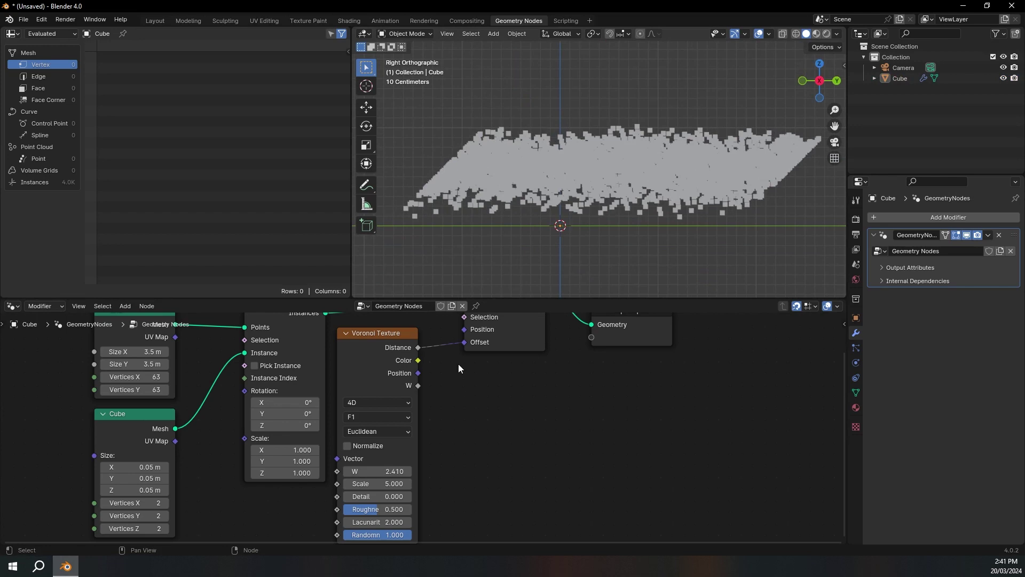
# - Insert a Combine XYZ node on the link between the Voronoi Texture and Set Position
pyautogui.hotkey('shift', 'a')
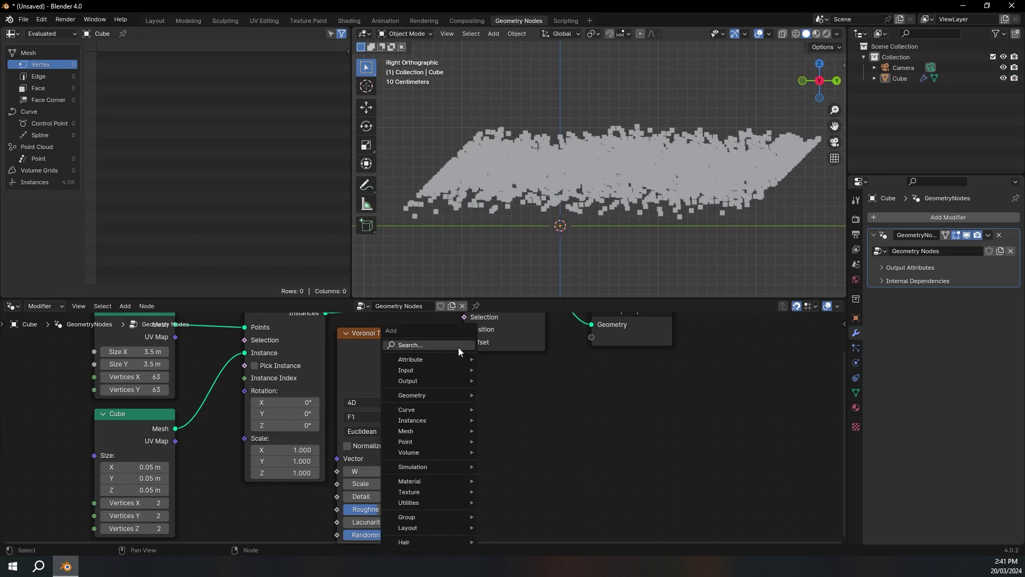
pyautogui.click(458, 347)
pyautogui.write('combine')
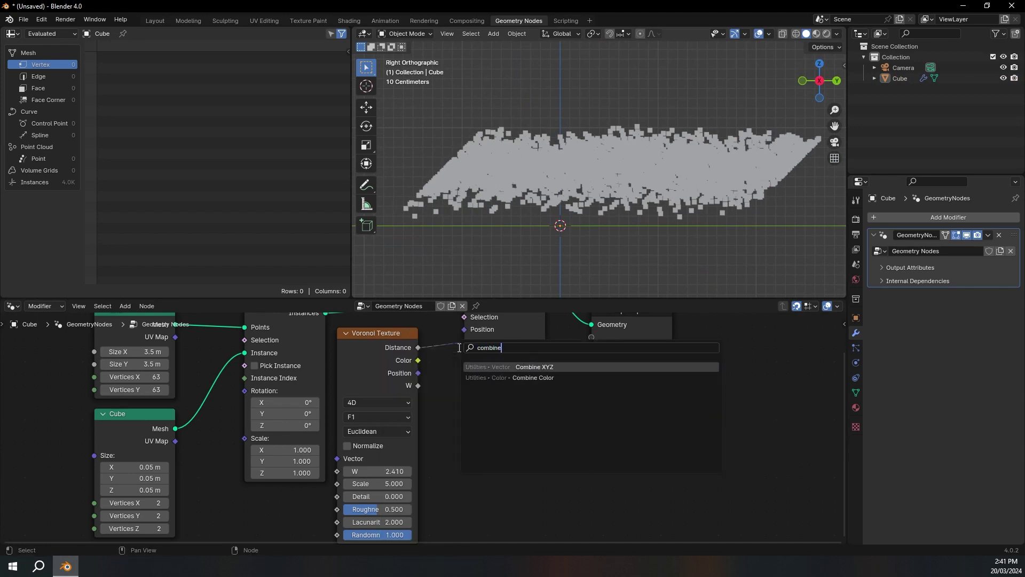
pyautogui.press('Return')
pyautogui.click(447, 364)
# - Space out the Set Position and Group Output nodes and reposition Combine XYZ between Voronoi Texture and Set Position
pyautogui.moveTo(506, 439); pyautogui.dragTo(403, 548, button='middle')
pyautogui.moveTo(405, 346); pyautogui.dragTo(550, 435)
pyautogui.moveTo(551, 435); pyautogui.dragTo(667, 434)
pyautogui.moveTo(464, 475); pyautogui.dragTo(482, 426, button='middle')
pyautogui.moveTo(409, 429); pyautogui.dragTo(432, 394)
pyautogui.click(432, 382)
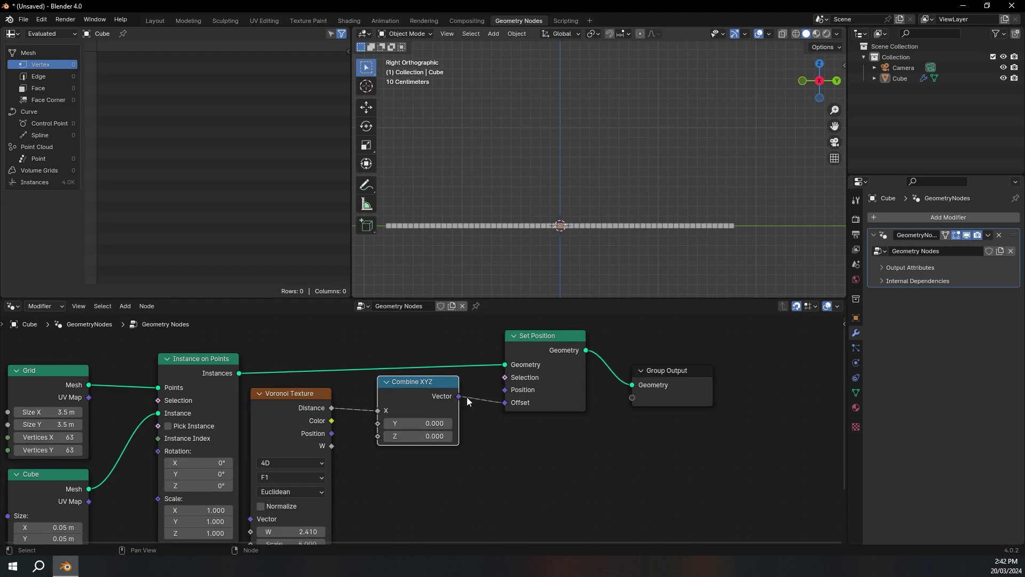
# - Reroute the Voronoi Distance link from the X input to the Z input of Combine XYZ
pyautogui.moveTo(497, 283); pyautogui.dragTo(514, 265, button='middle')
pyautogui.moveTo(375, 415); pyautogui.dragTo(377, 437)
pyautogui.scroll(-2, 489, 262)
pyautogui.moveTo(489, 262); pyautogui.dragTo(498, 240, button='middle')
pyautogui.moveTo(311, 437); pyautogui.dragTo(333, 383, button='middle')
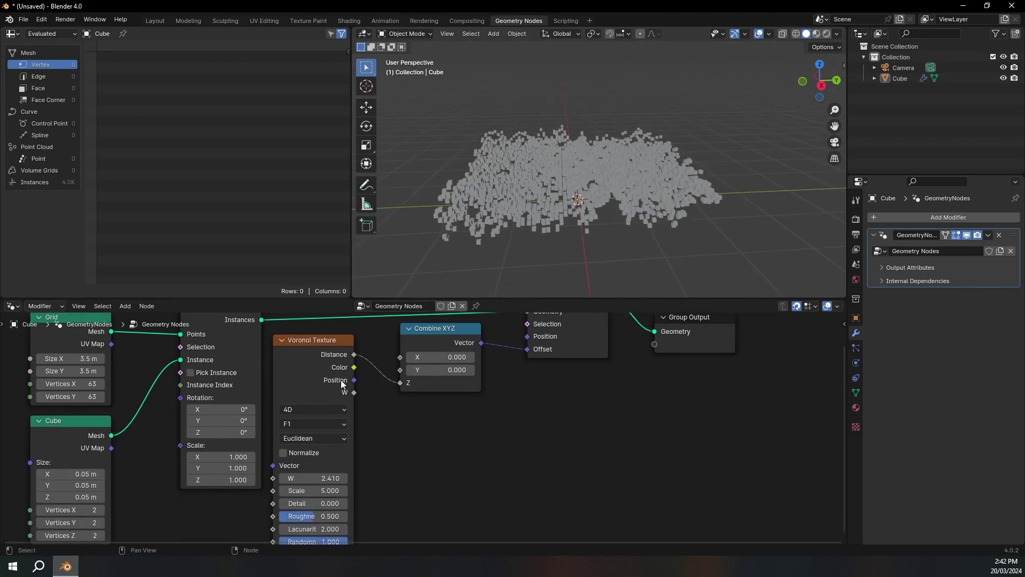
# - Set the Voronoi Texture's Scale to -1.080 and its W value to 0
pyautogui.keyDown('shift'); pyautogui.moveTo(320, 477); pyautogui.dragTo(401, 477); pyautogui.keyUp('shift')
pyautogui.press('Escape')
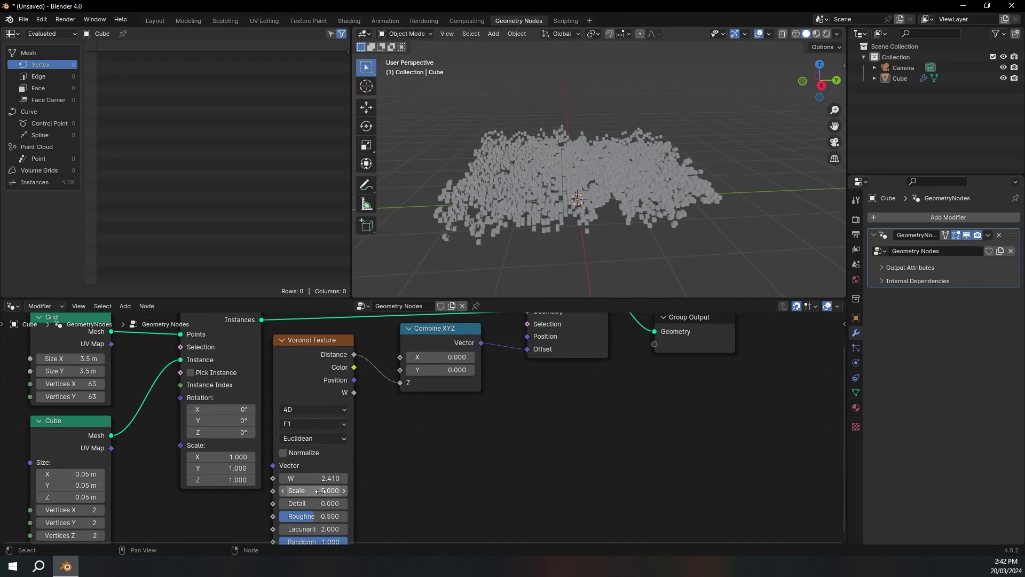
pyautogui.moveTo(318, 490); pyautogui.dragTo(117, 490)
pyautogui.moveTo(692, 176); pyautogui.dragTo(665, 184, button='middle')
pyautogui.scroll(-2, 352, 417)
pyautogui.moveTo(373, 420); pyautogui.dragTo(424, 389, button='middle')
pyautogui.write('0')
pyautogui.press('Return')
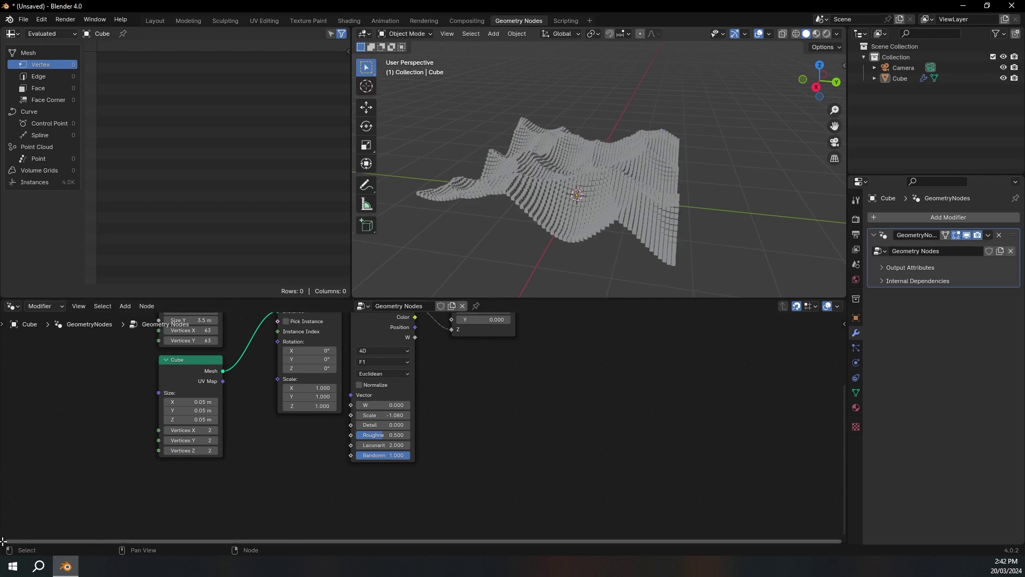
# - Split a new area off the bottom of the node editor and switch it to the Timeline
pyautogui.moveTo(4, 542); pyautogui.dragTo(4, 470)
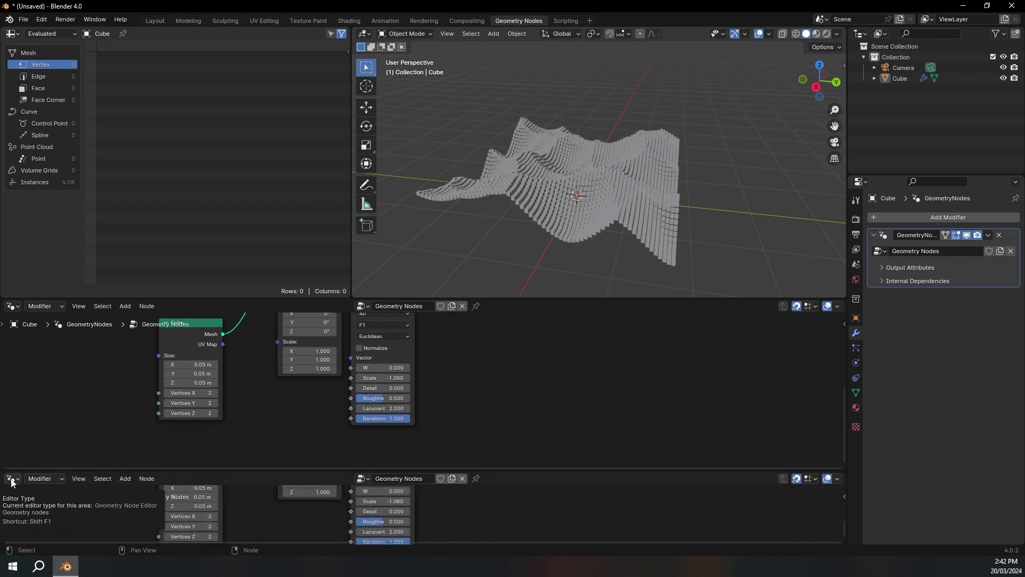
pyautogui.click(11, 480)
pyautogui.click(12, 481)
pyautogui.click(12, 481)
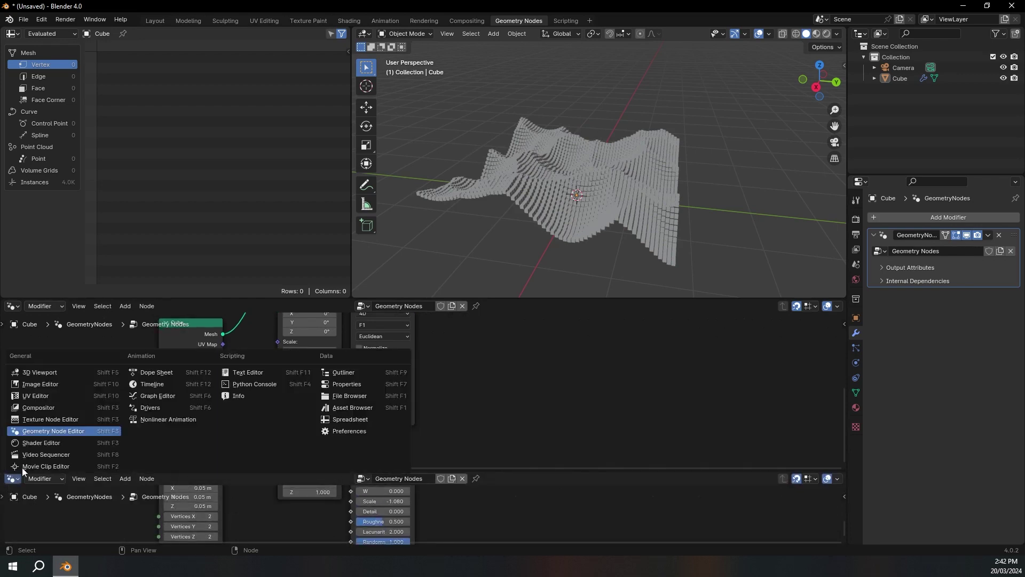
pyautogui.click(153, 384)
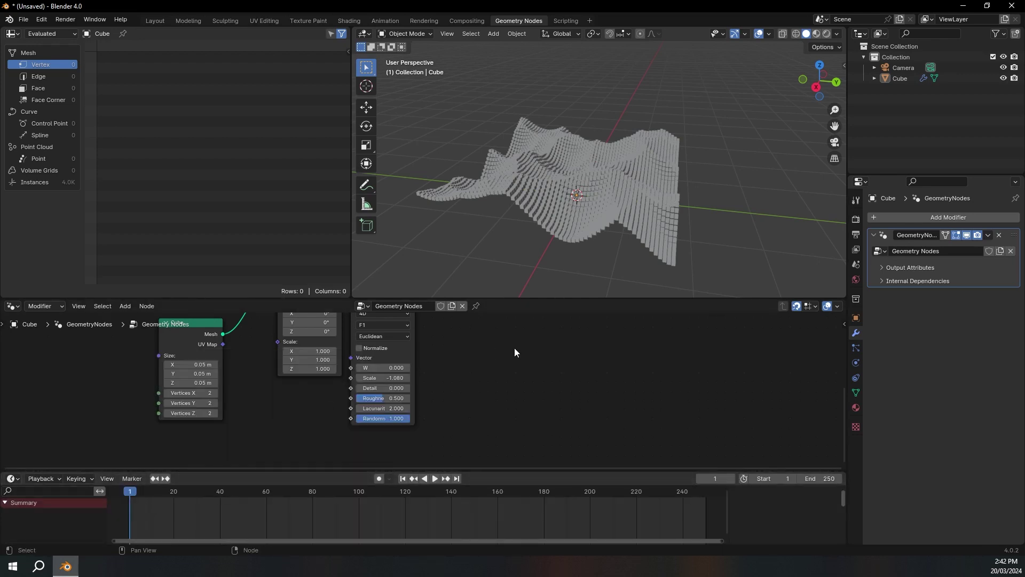
# - Keyframe the Voronoi Texture's W value at 0 on frame 1 and at 4.130 on frame 250
pyautogui.moveTo(388, 399); pyautogui.dragTo(417, 382, button='middle')
pyautogui.scroll(3, 396, 395)
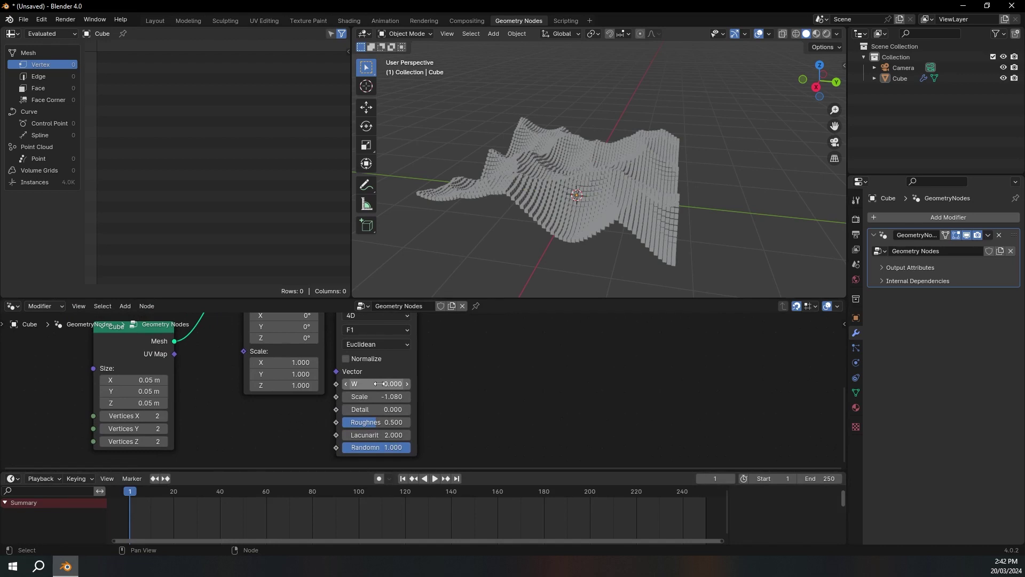
pyautogui.press('i')
pyautogui.moveTo(130, 491); pyautogui.dragTo(577, 492)
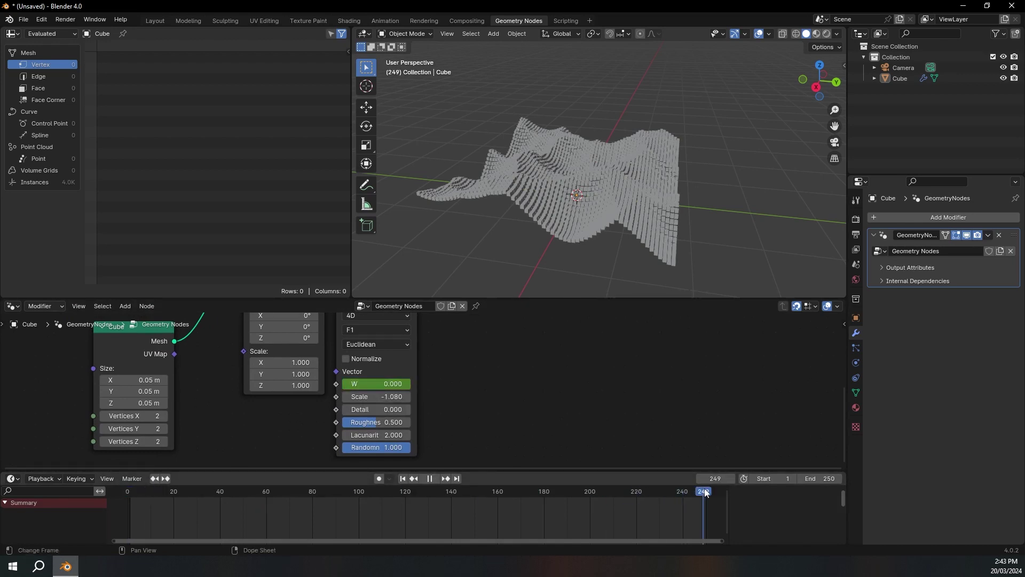
pyautogui.keyDown('shift'); pyautogui.moveTo(373, 384); pyautogui.dragTo(437, 383); pyautogui.keyUp('shift')
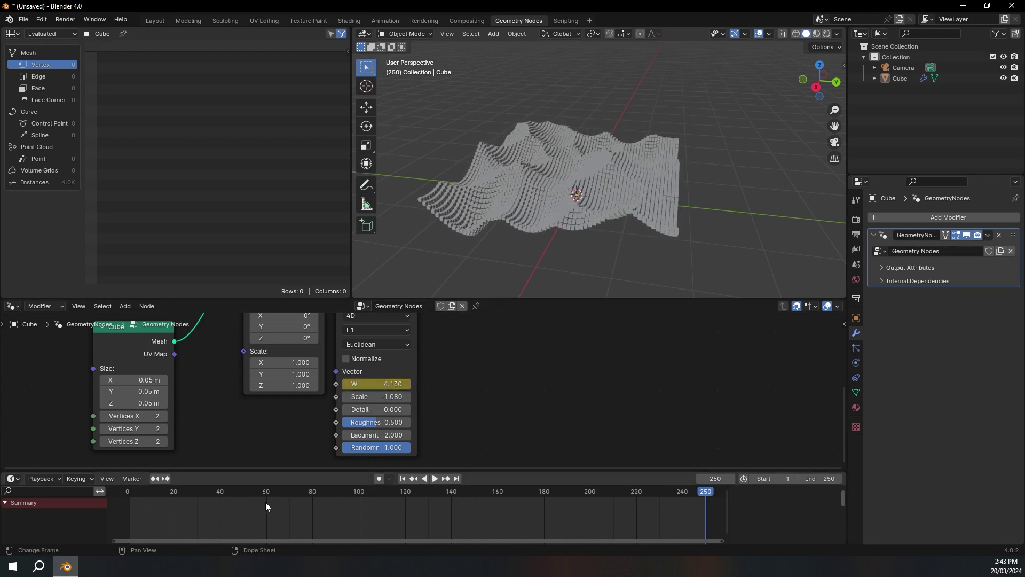
# - Scrub through the animation to frame 250 and set the keyframed Voronoi W value there to 5
pyautogui.click(413, 494)
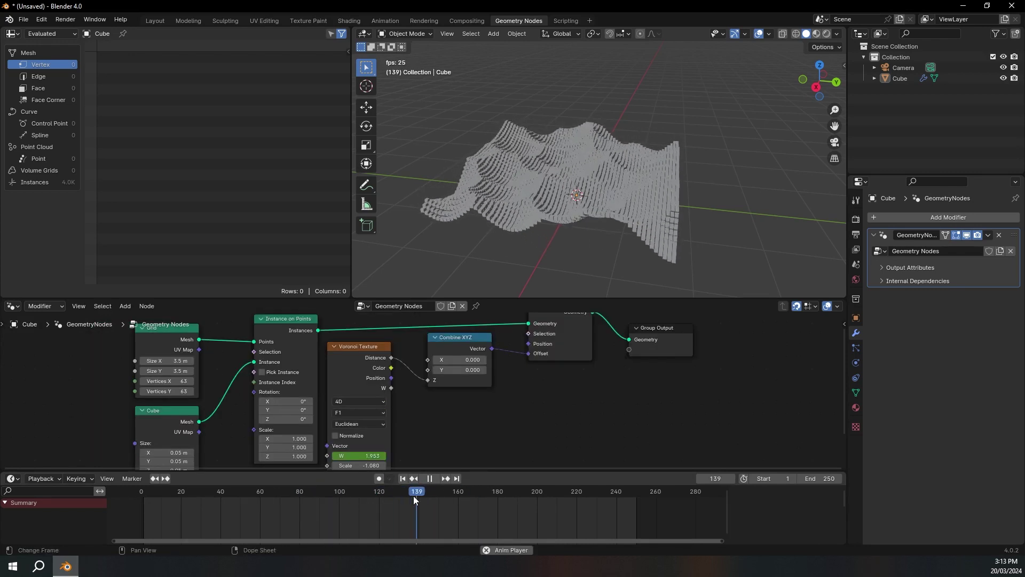
pyautogui.moveTo(423, 490); pyautogui.dragTo(533, 492)
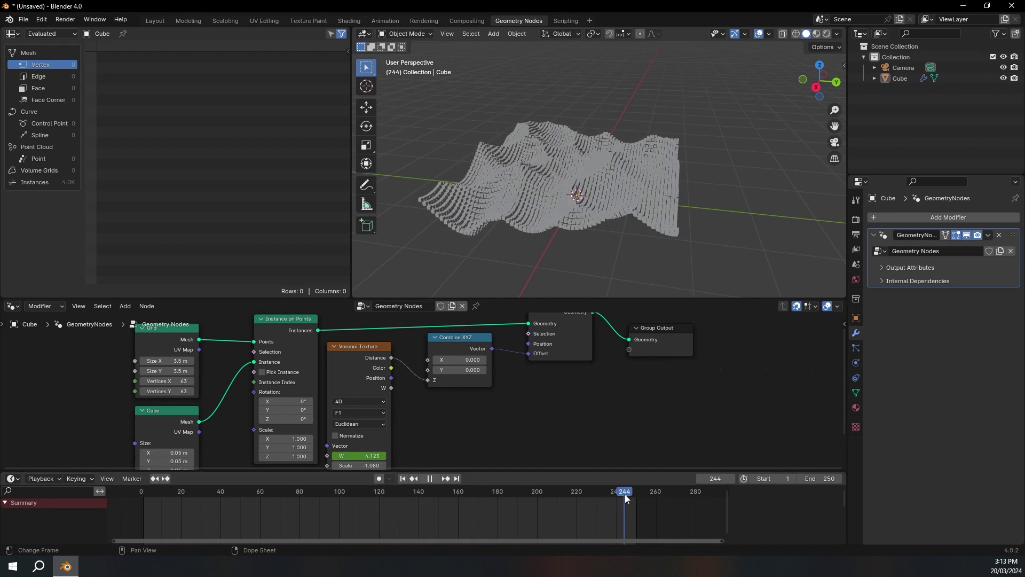
pyautogui.moveTo(626, 495); pyautogui.dragTo(636, 494)
pyautogui.moveTo(402, 454); pyautogui.dragTo(359, 421, button='middle')
pyautogui.click(368, 423)
pyautogui.write('5')
pyautogui.press('Return')
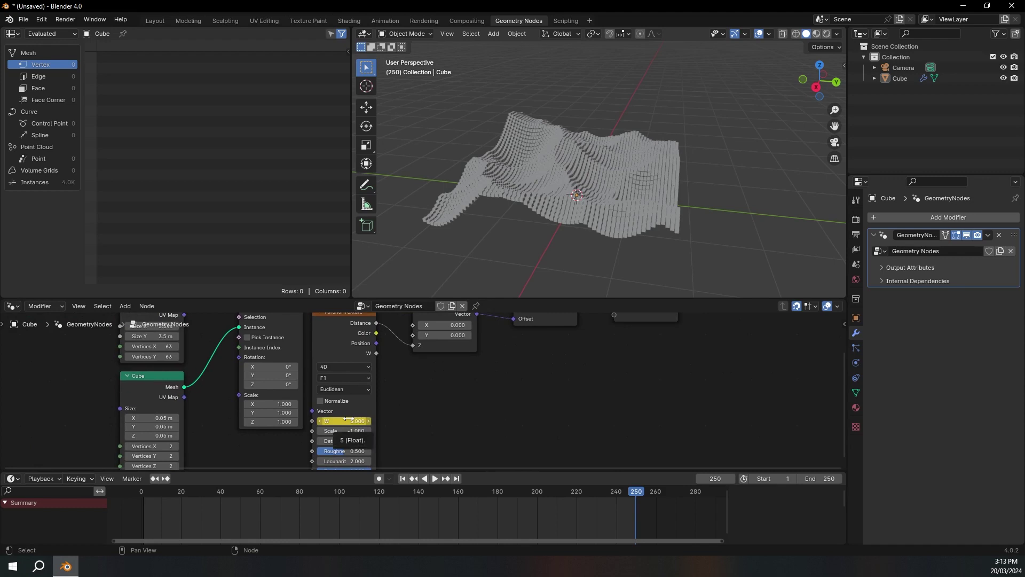
# - Insert a Set Material node between Set Position and Group Output and assign Material to it
pyautogui.moveTo(481, 420); pyautogui.dragTo(288, 473, button='middle')
pyautogui.moveTo(461, 373); pyautogui.dragTo(414, 414, button='middle')
pyautogui.moveTo(414, 414); pyautogui.dragTo(562, 356)
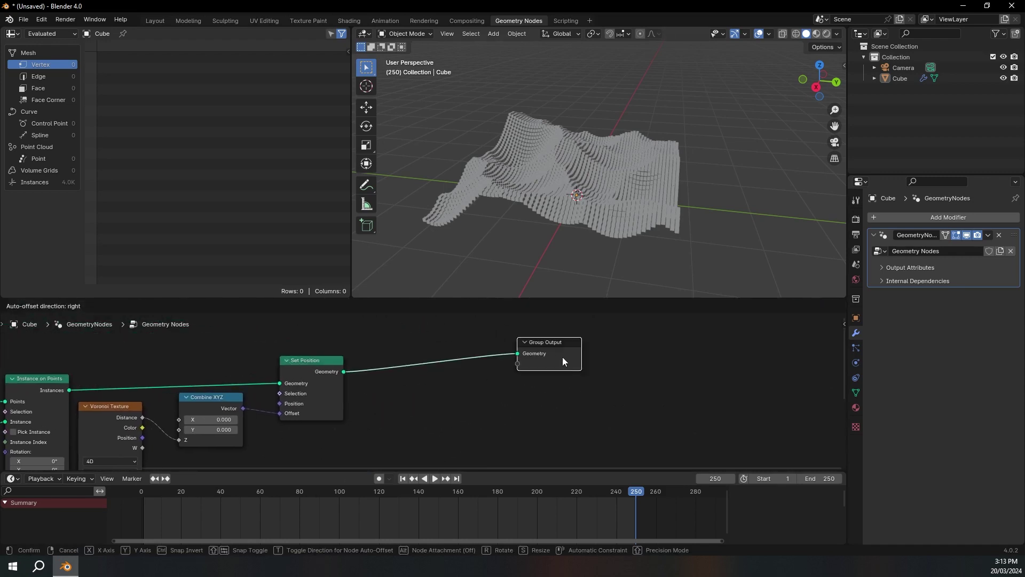
pyautogui.hotkey('shift', 'a')
pyautogui.click(393, 344)
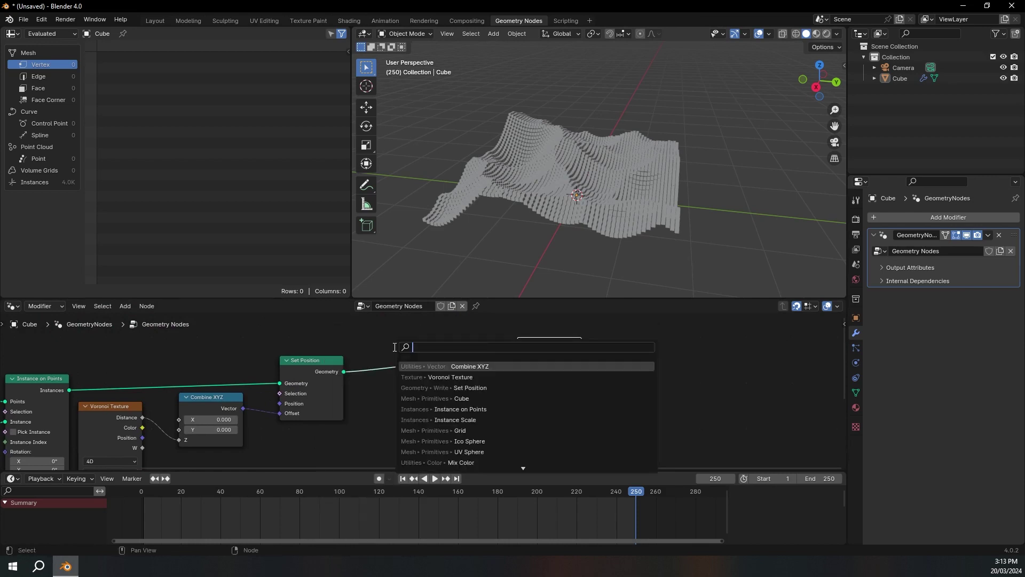
pyautogui.write('set mater')
pyautogui.press('Return')
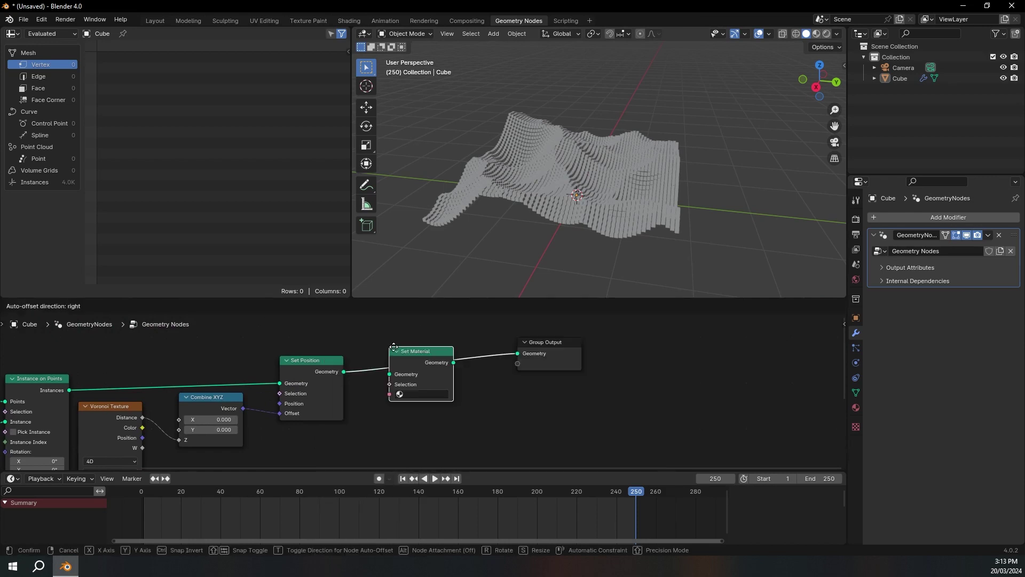
pyautogui.click(396, 352)
pyautogui.click(427, 394)
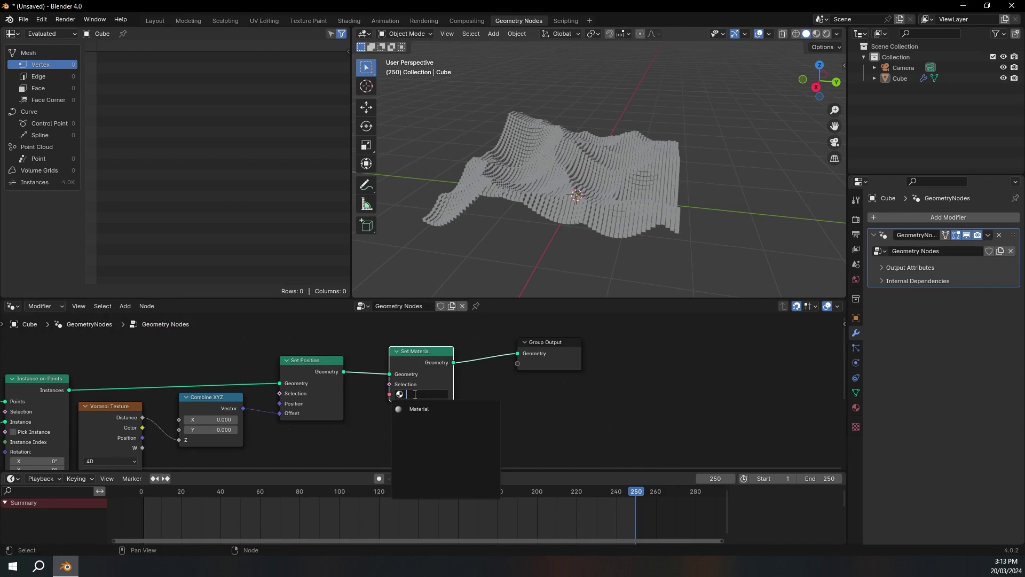
pyautogui.click(420, 409)
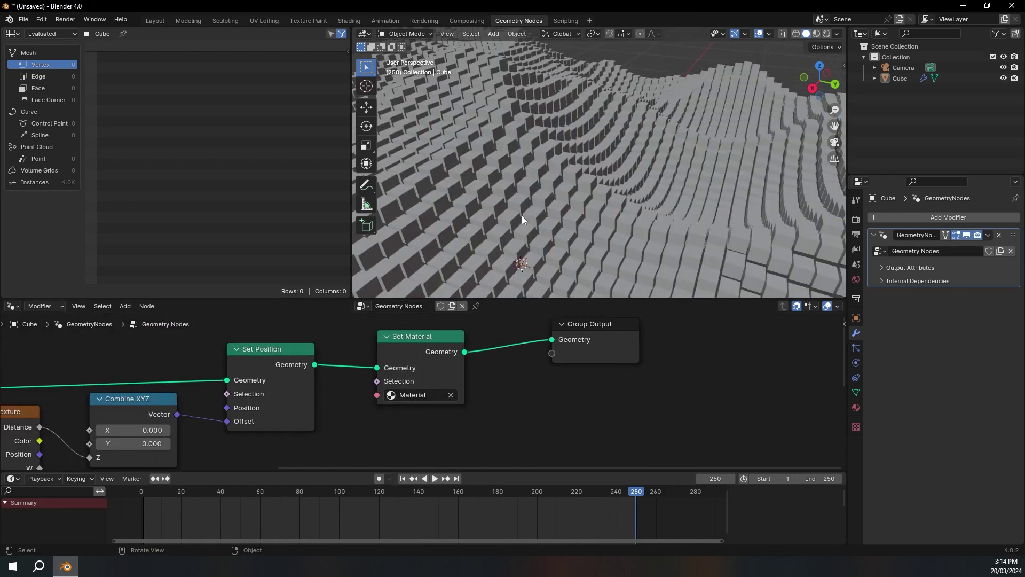
# - Examine the instanced cubes up close and mark their sharp edges with an annotation stroke
pyautogui.moveTo(521, 215); pyautogui.dragTo(491, 200, button='middle')
pyautogui.moveTo(588, 202); pyautogui.dragTo(571, 226, button='middle')
pyautogui.scroll(4, 572, 227)
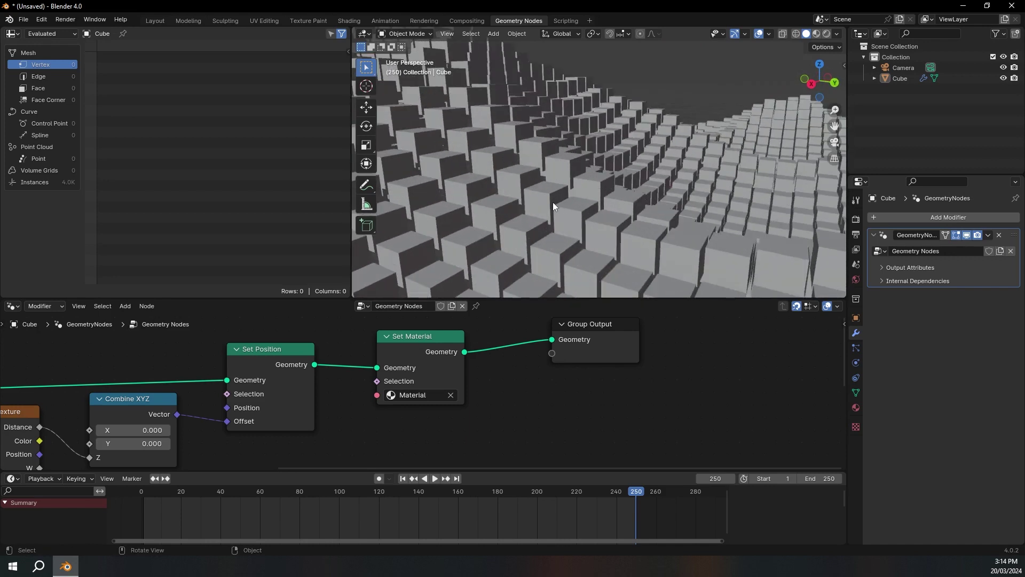
pyautogui.press('d')
pyautogui.moveTo(593, 206); pyautogui.dragTo(576, 215)
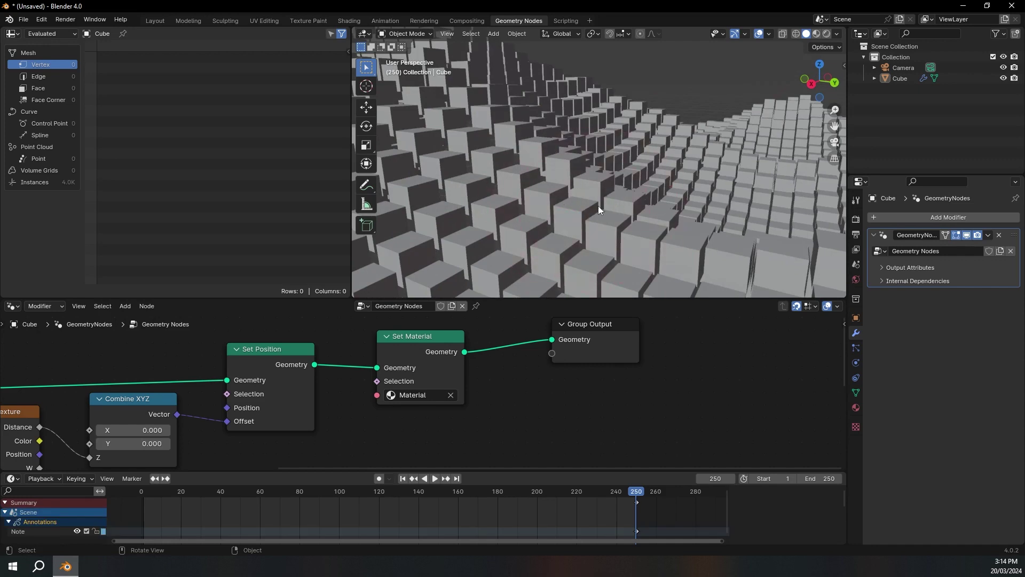
pyautogui.scroll(-6, 586, 206)
# - Add a new mesh cube to the scene
pyautogui.press('F3')
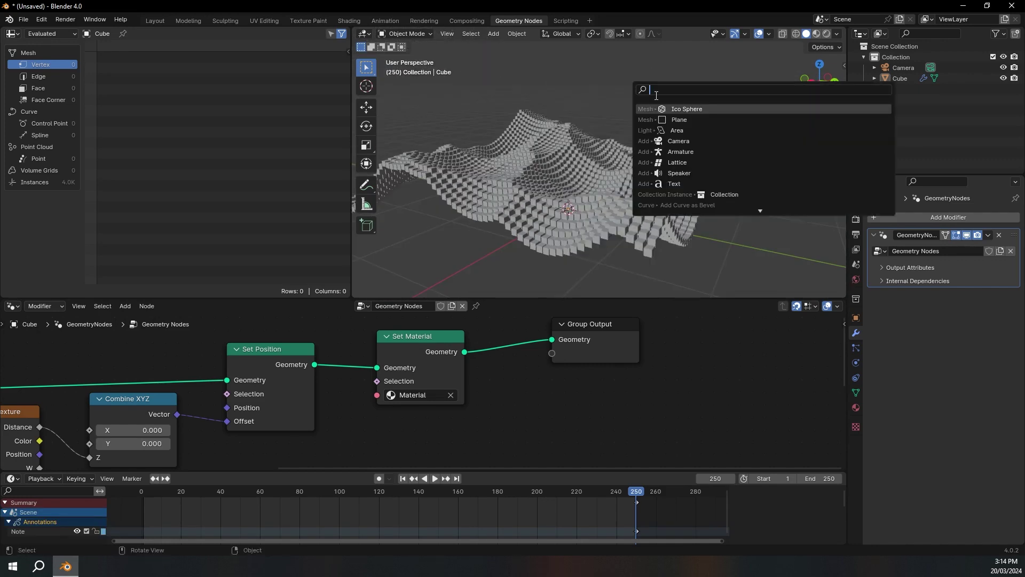
pyautogui.press('Escape')
pyautogui.hotkey('shift', 'a')
pyautogui.write('cu')
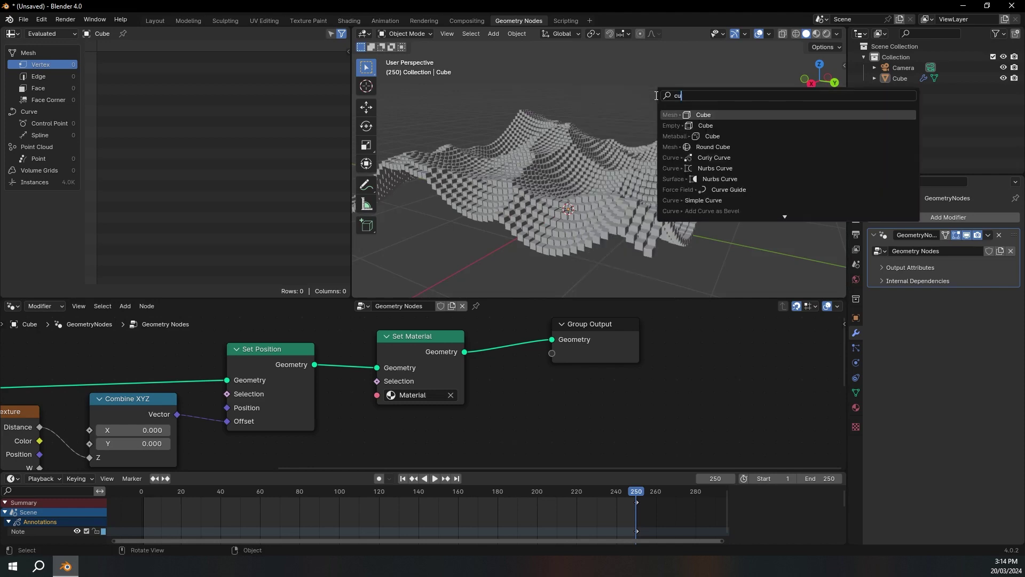
pyautogui.write('be')
pyautogui.press('Return')
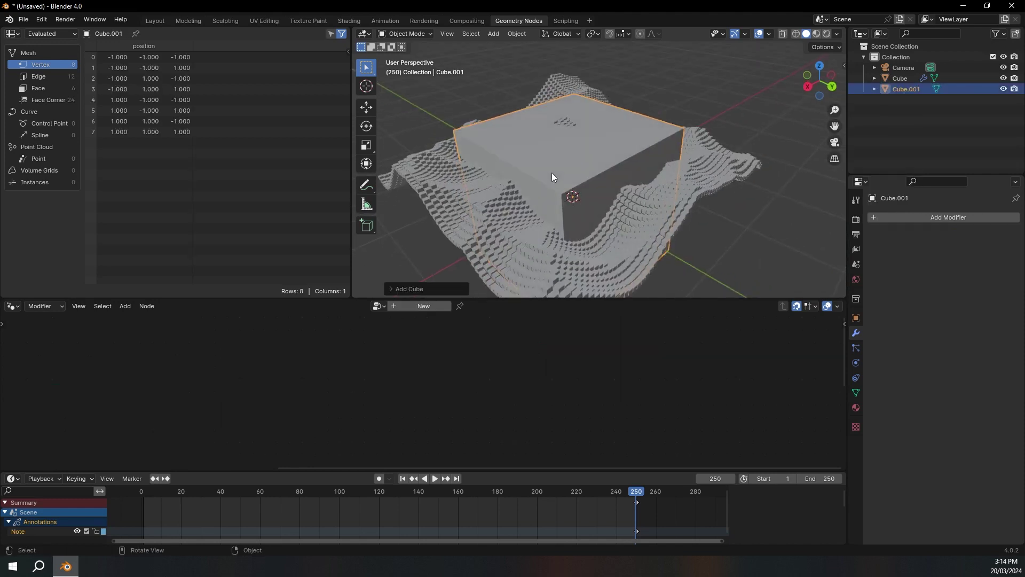
# - Scale the new cube down in top view to match a single instanced cube, about 0.05 m wide
pyautogui.click(815, 61)
pyautogui.scroll(5, 736, 99)
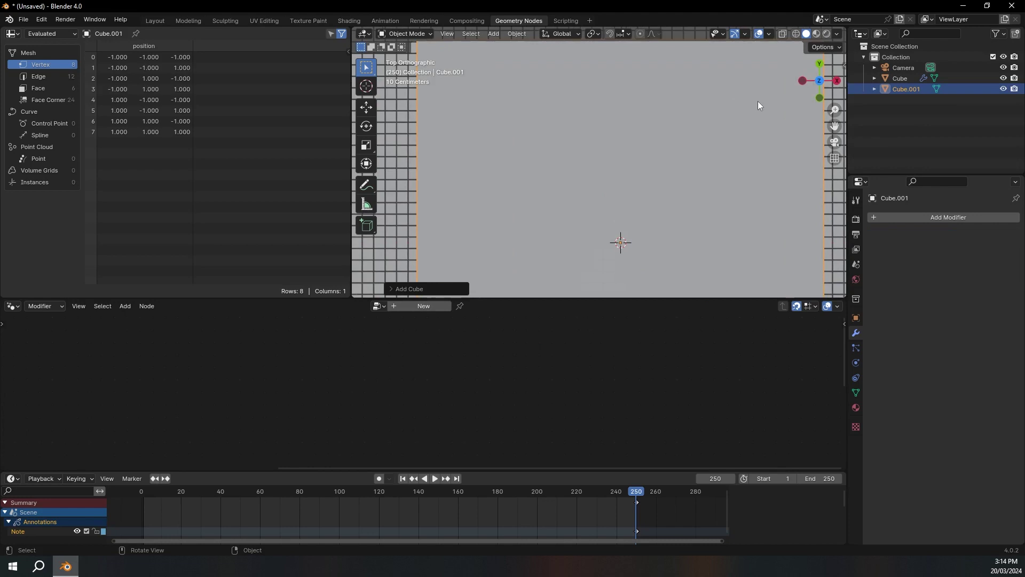
pyautogui.press('s')
pyautogui.click(613, 219)
pyautogui.scroll(6, 682, 222)
pyautogui.keyDown('shift'); pyautogui.moveTo(682, 214); pyautogui.dragTo(572, 47, button='middle'); pyautogui.keyUp('shift')
pyautogui.keyDown('shift'); pyautogui.moveTo(640, 137); pyautogui.dragTo(654, 36, button='middle'); pyautogui.keyUp('shift')
pyautogui.press('s')
pyautogui.scroll(1, 641, 110)
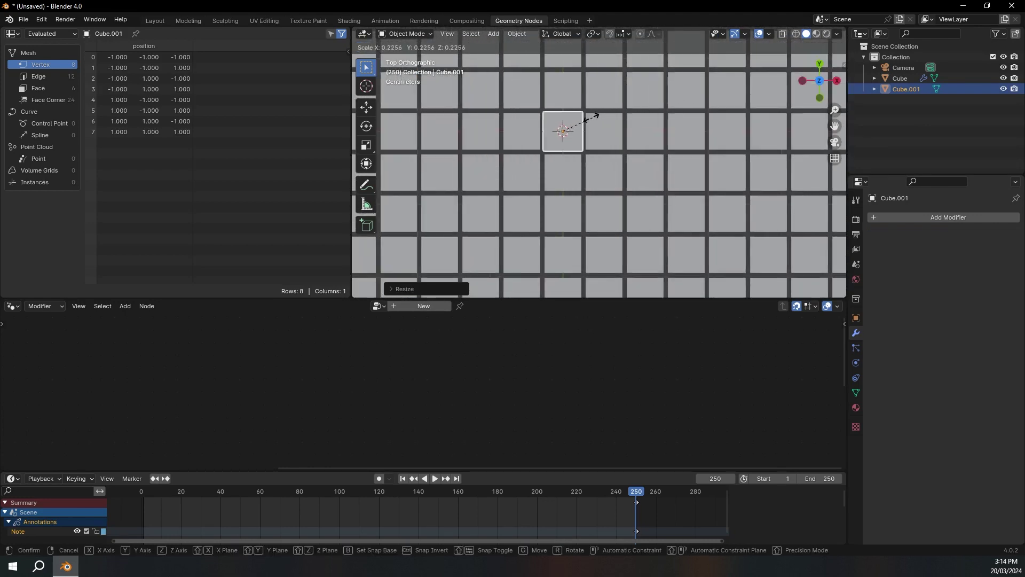
pyautogui.click(591, 124)
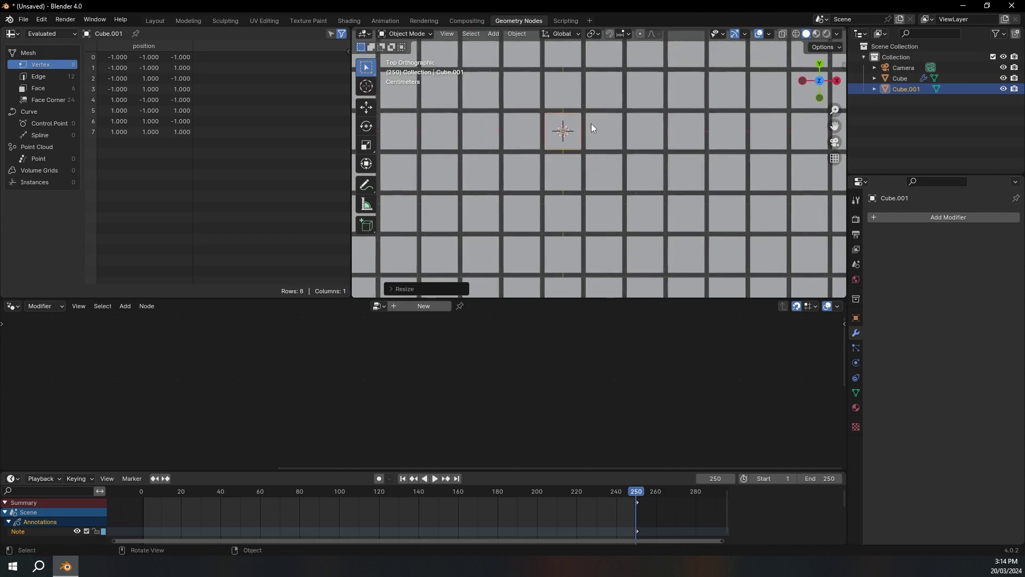
# - Stretch the cube along Z in front view into a pillar about 0.79 m tall and raise it to the instanced columns
pyautogui.moveTo(591, 123); pyautogui.dragTo(637, 78, button='middle')
pyautogui.scroll(-5, 613, 114)
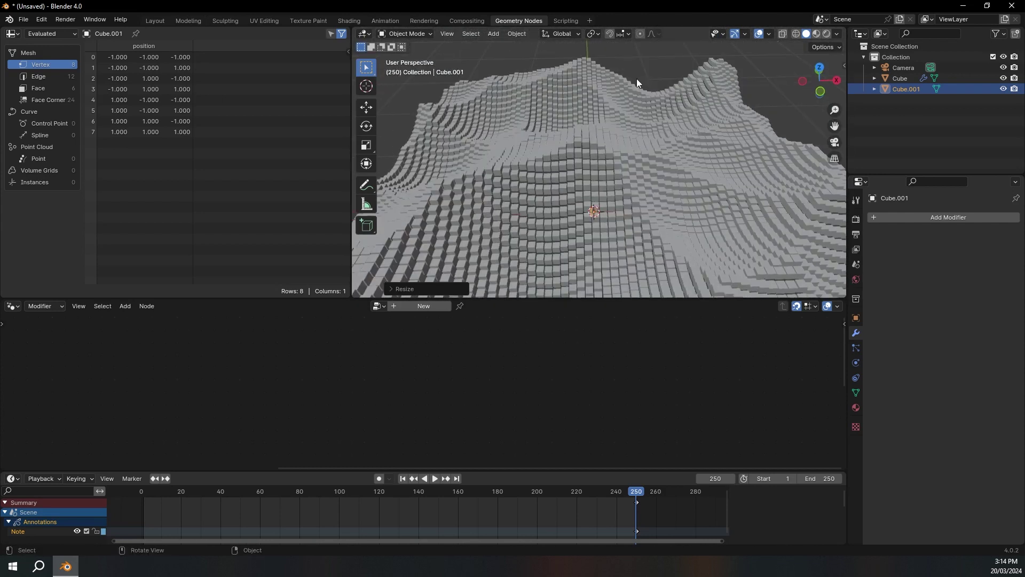
pyautogui.click(820, 95)
pyautogui.press('s')
pyautogui.press('z')
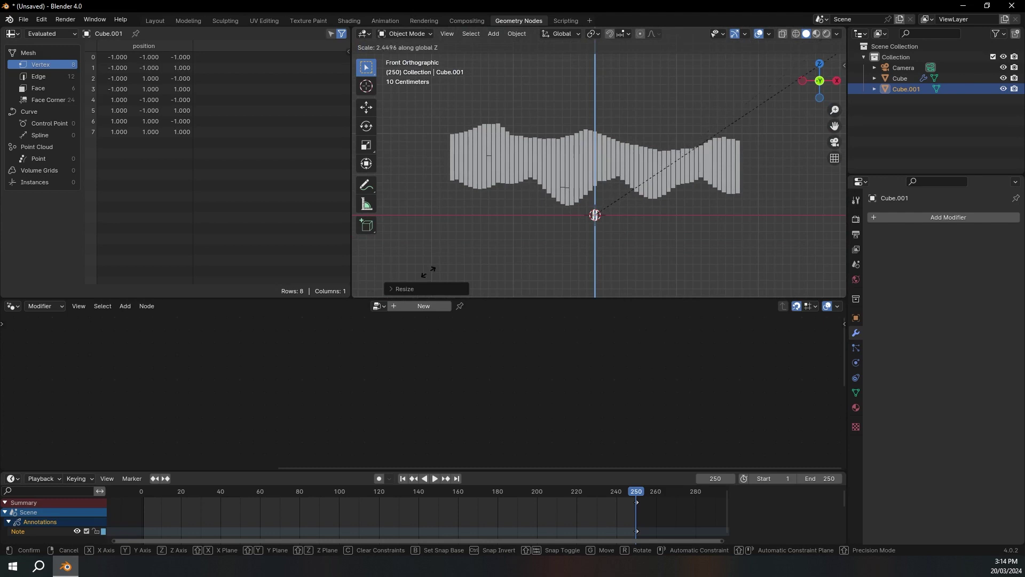
pyautogui.click(779, 145)
pyautogui.press('g')
pyautogui.click(745, 91)
pyautogui.press('s')
pyautogui.press('z')
pyautogui.click(705, 112)
pyautogui.moveTo(704, 107); pyautogui.dragTo(642, 142, button='middle')
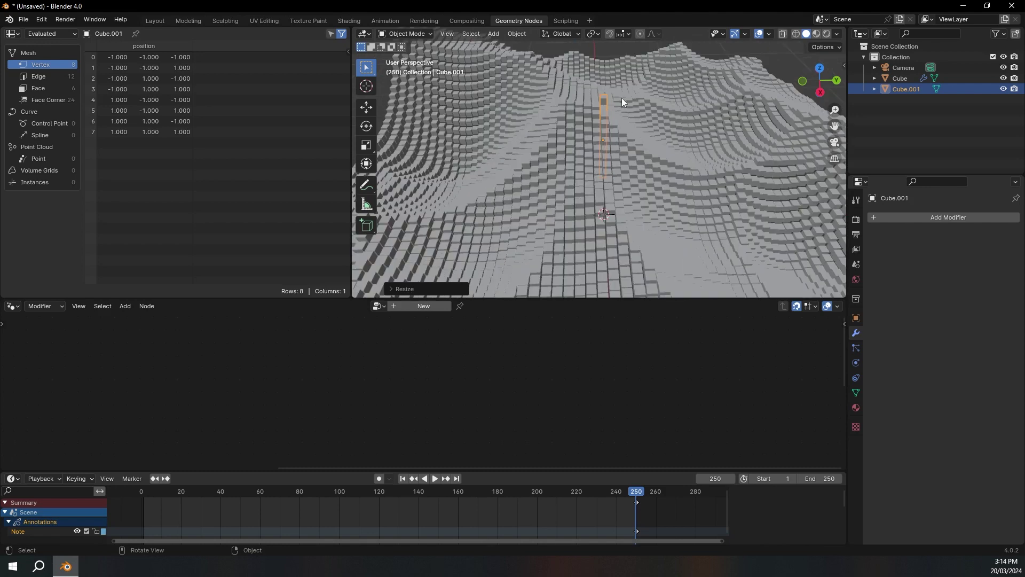
# - Isolate the pillar in local view and apply its scale
pyautogui.press('KP_Divide')
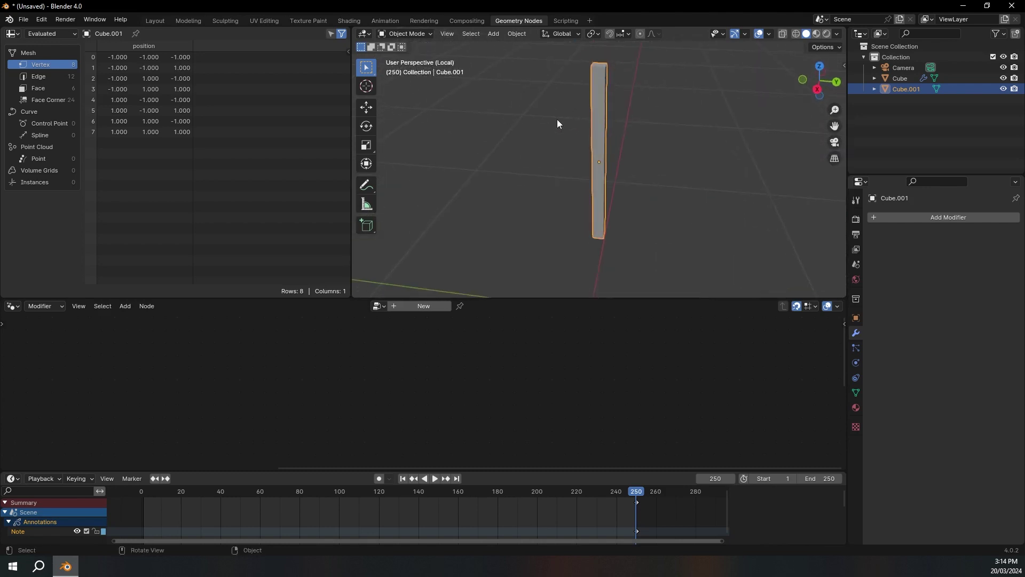
pyautogui.hotkey('ctrl', 'a')
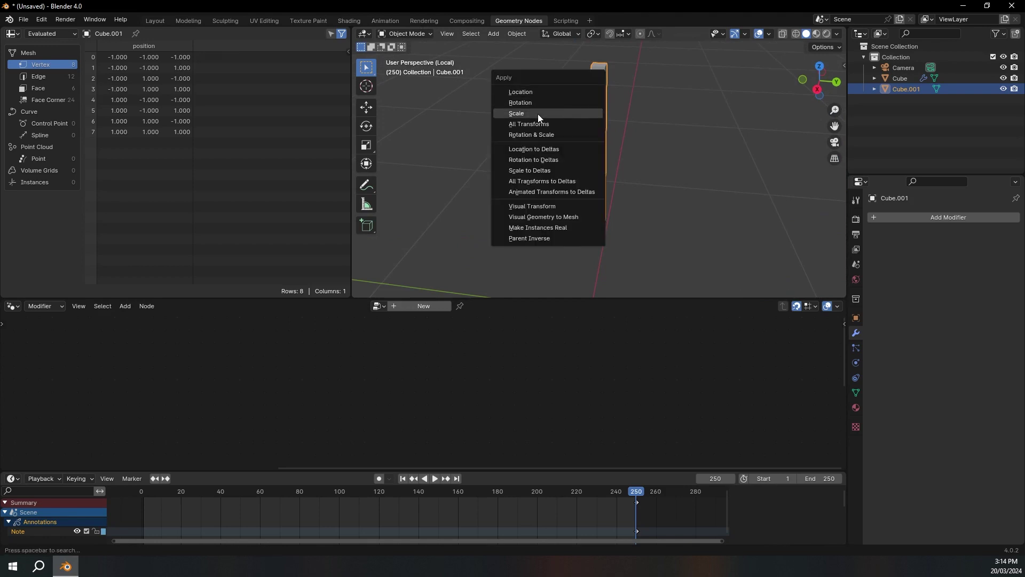
pyautogui.click(537, 115)
# - Add a Bevel modifier to the pillar with an amount of 0.005 m and 4 segments
pyautogui.click(899, 214)
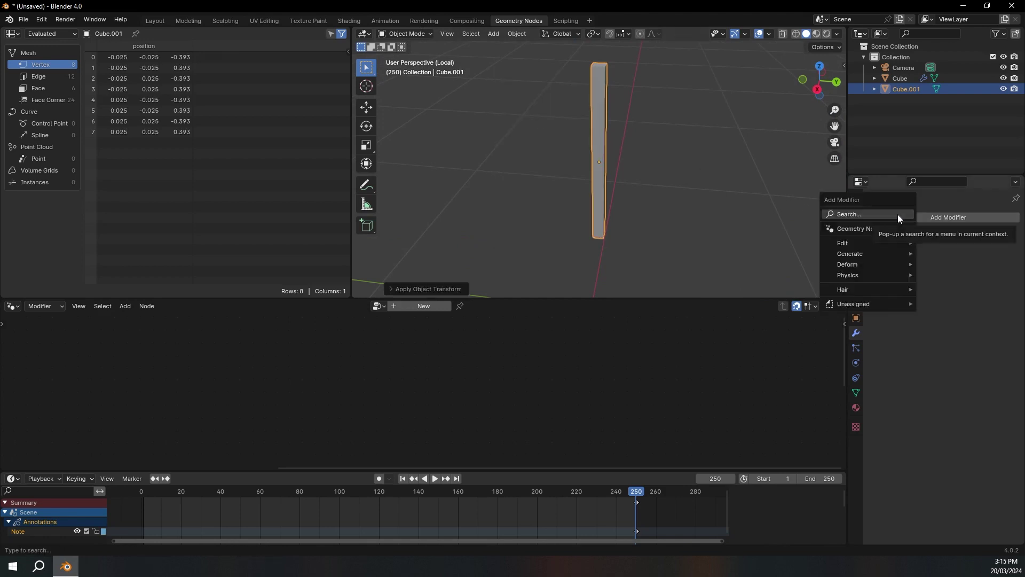
pyautogui.write('bev')
pyautogui.press('Return')
pyautogui.moveTo(605, 88); pyautogui.dragTo(598, 143, button='middle')
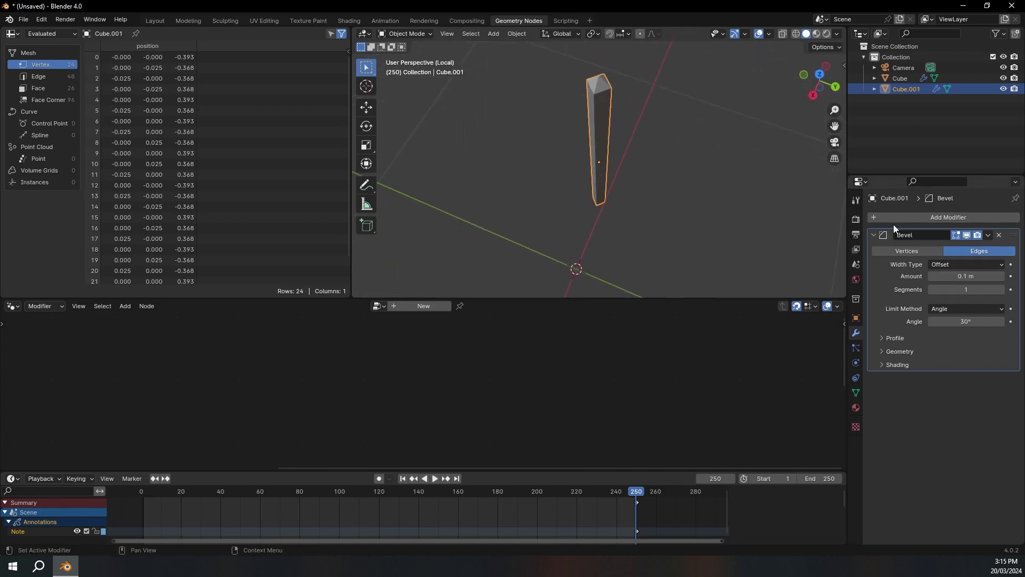
pyautogui.moveTo(994, 278); pyautogui.dragTo(929, 276)
pyautogui.click(1001, 290)
pyautogui.click(1001, 289)
pyautogui.click(1001, 290)
# - Shade the beveled pillar smooth and check its rounded edges up close
pyautogui.rightClick(604, 88)
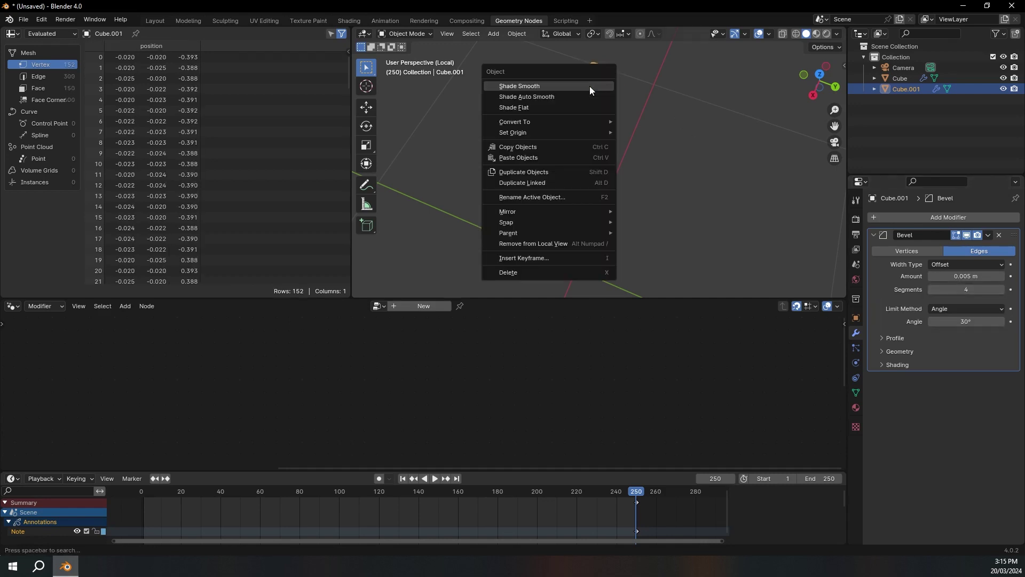
pyautogui.click(575, 94)
pyautogui.moveTo(575, 94); pyautogui.dragTo(706, 117, button='middle')
pyautogui.scroll(3, 575, 121)
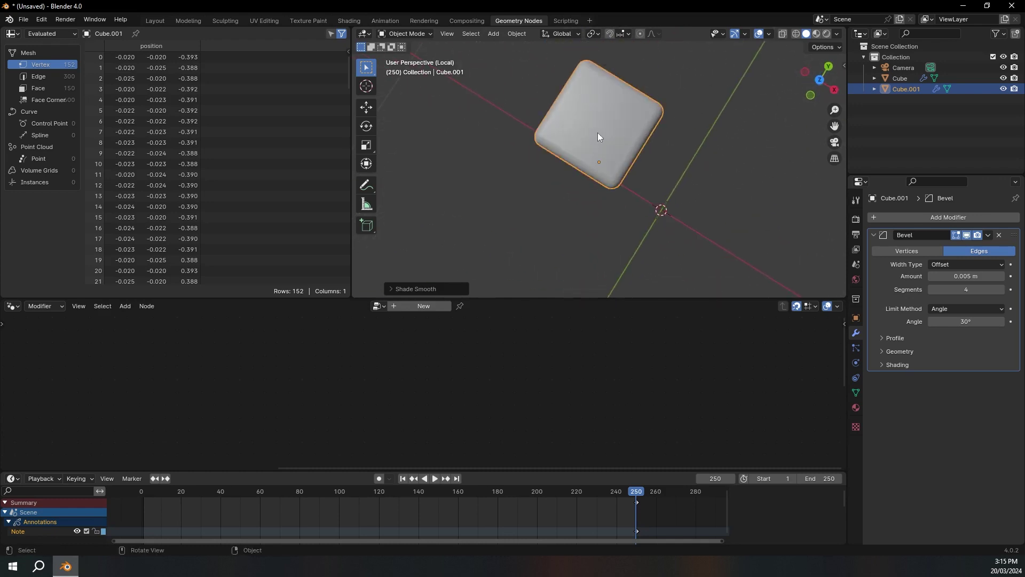
pyautogui.scroll(2, 599, 131)
pyautogui.scroll(-4, 595, 151)
pyautogui.scroll(-1, 595, 152)
# - Exit local view and move the pillar along negative Y until it stands clear of the wave
pyautogui.press('/')
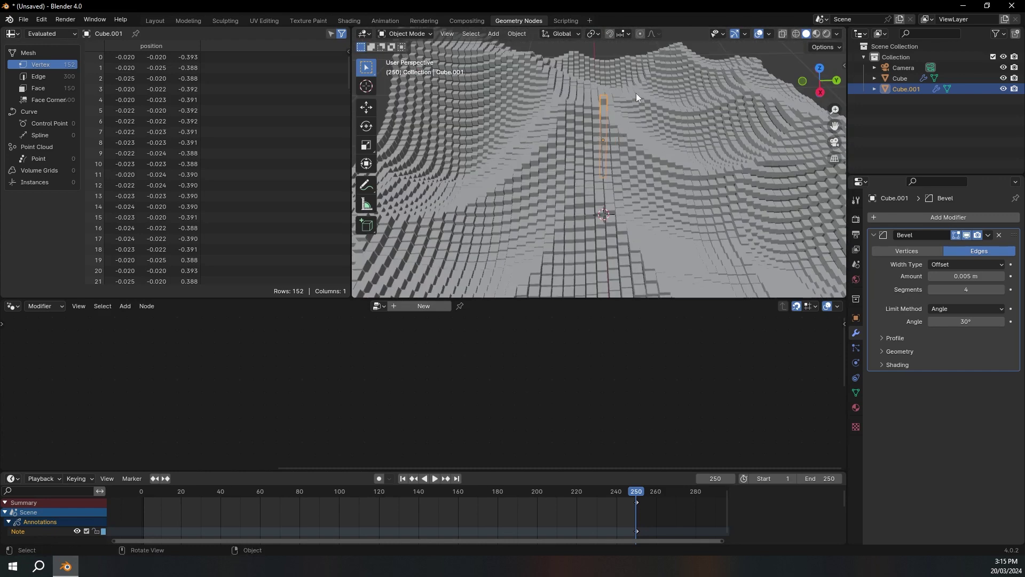
pyautogui.press('g')
pyautogui.press('y')
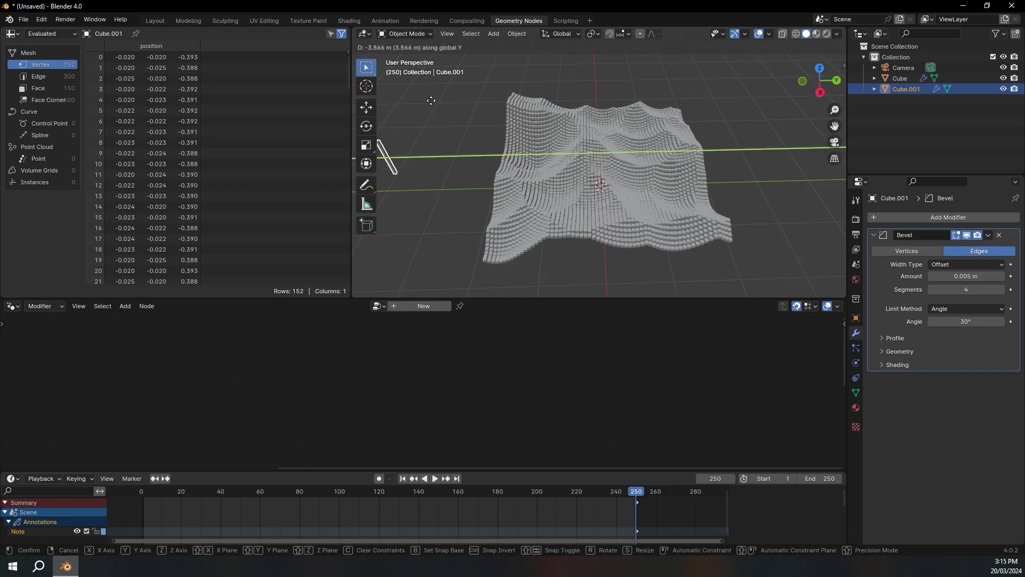
pyautogui.click(470, 105)
# - Bring the pillar object Cube.001 into the wave's geometry node tree as an Object Info node
pyautogui.click(610, 141)
pyautogui.moveTo(416, 364); pyautogui.dragTo(730, 442, button='middle')
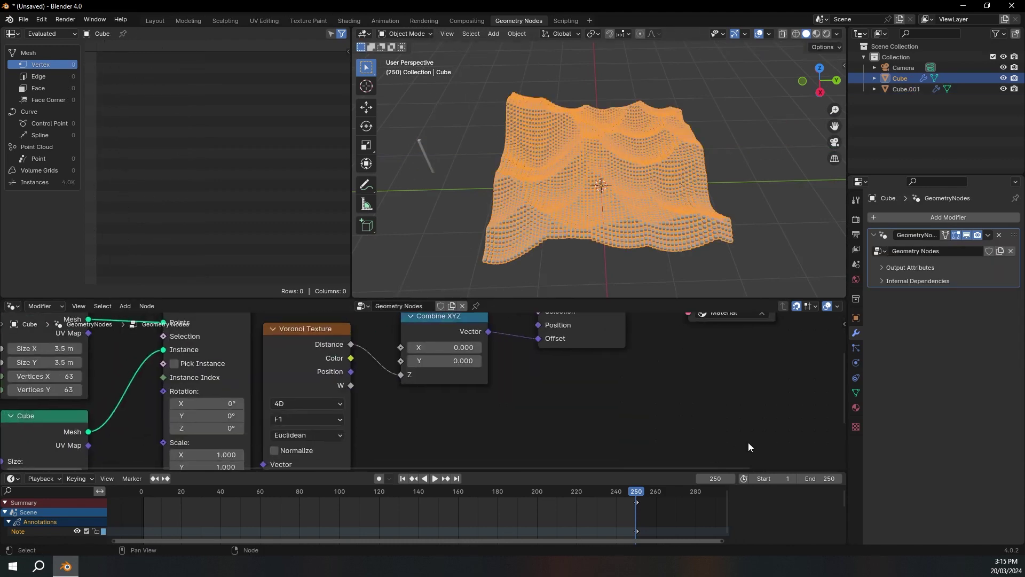
pyautogui.scroll(-5, 479, 423)
pyautogui.moveTo(478, 422); pyautogui.dragTo(570, 395, button='middle')
pyautogui.scroll(-3, 570, 396)
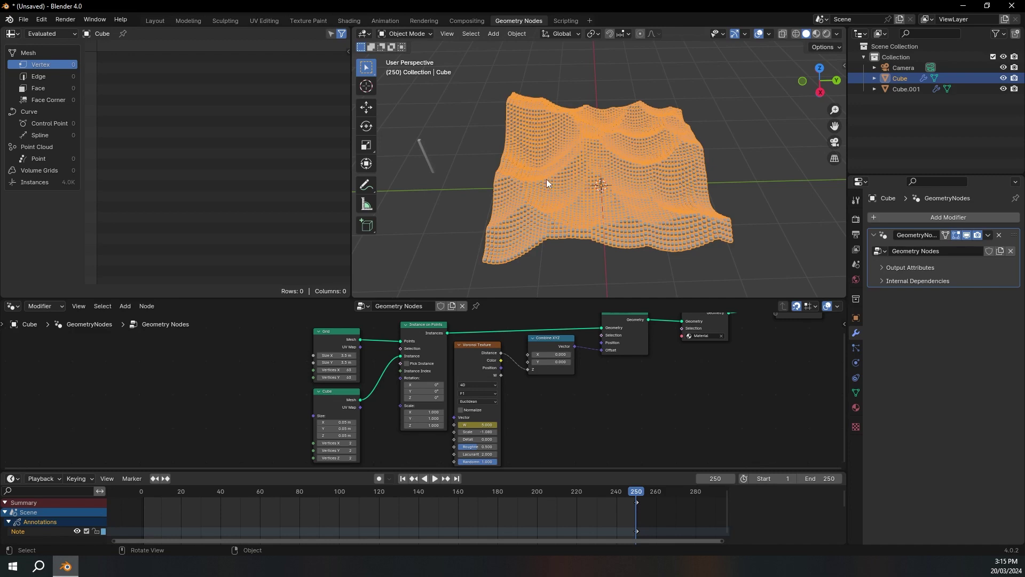
pyautogui.click(906, 88)
pyautogui.moveTo(918, 87); pyautogui.dragTo(209, 385)
# - Delete the Cube mesh node and connect the Object Info Geometry output to the Instance input of Instance on Points
pyautogui.scroll(2, 341, 373)
pyautogui.click(351, 374)
pyautogui.moveTo(380, 378); pyautogui.dragTo(363, 384, button='middle')
pyautogui.press('x')
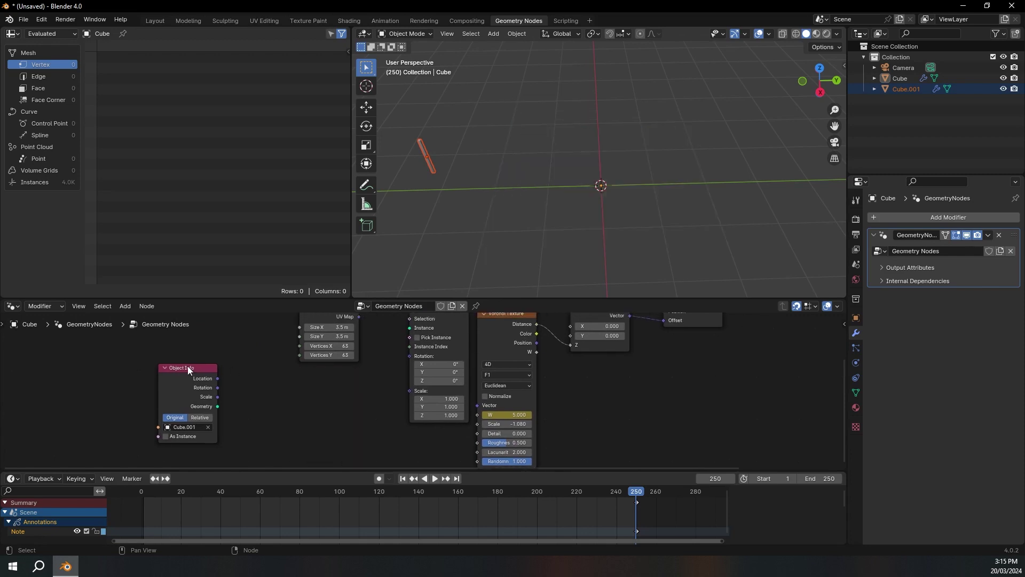
pyautogui.moveTo(182, 368); pyautogui.dragTo(324, 372)
pyautogui.moveTo(331, 378); pyautogui.dragTo(303, 400, button='middle')
pyautogui.moveTo(294, 418); pyautogui.dragTo(346, 357)
pyautogui.moveTo(536, 224); pyautogui.dragTo(549, 194, button='middle')
pyautogui.scroll(6, 662, 210)
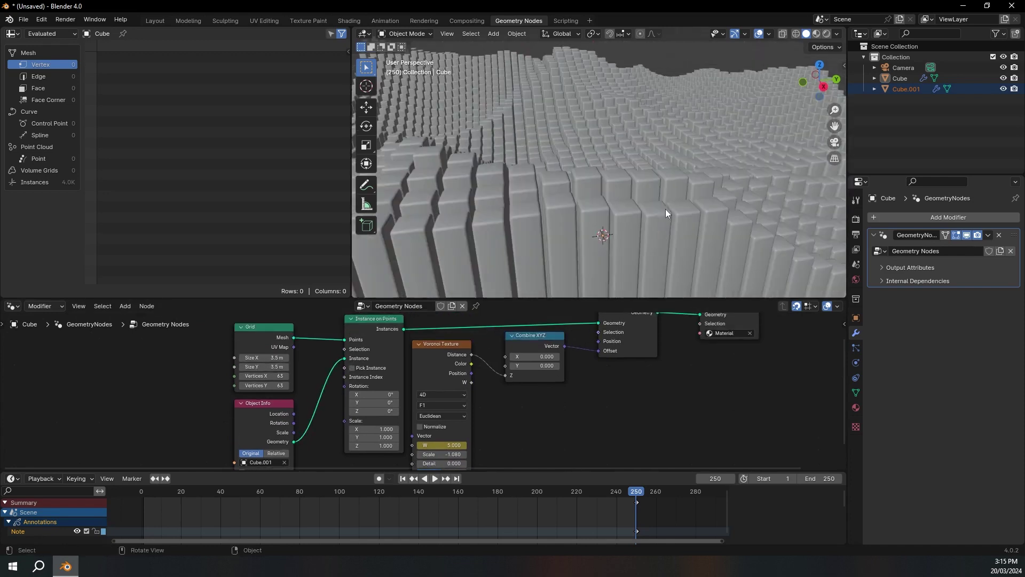
pyautogui.moveTo(634, 203); pyautogui.dragTo(665, 223, button='middle')
pyautogui.scroll(-8, 665, 224)
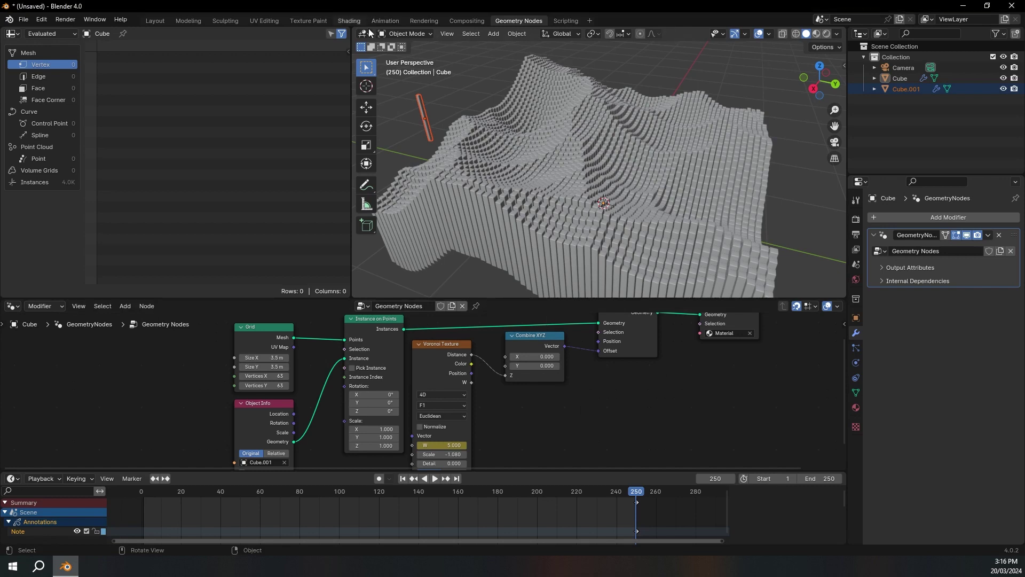
# - Switch to the Shading workspace, select the wave and set its Principled BSDF roughness to 0.091
pyautogui.click(350, 22)
pyautogui.click(521, 210)
pyautogui.moveTo(522, 209)
pyautogui.mouseDown(button='middle')
pyautogui.moveTo(467, 217)
pyautogui.moveTo(483, 203)
pyautogui.mouseUp(button='middle')
pyautogui.scroll(4, 467, 217)
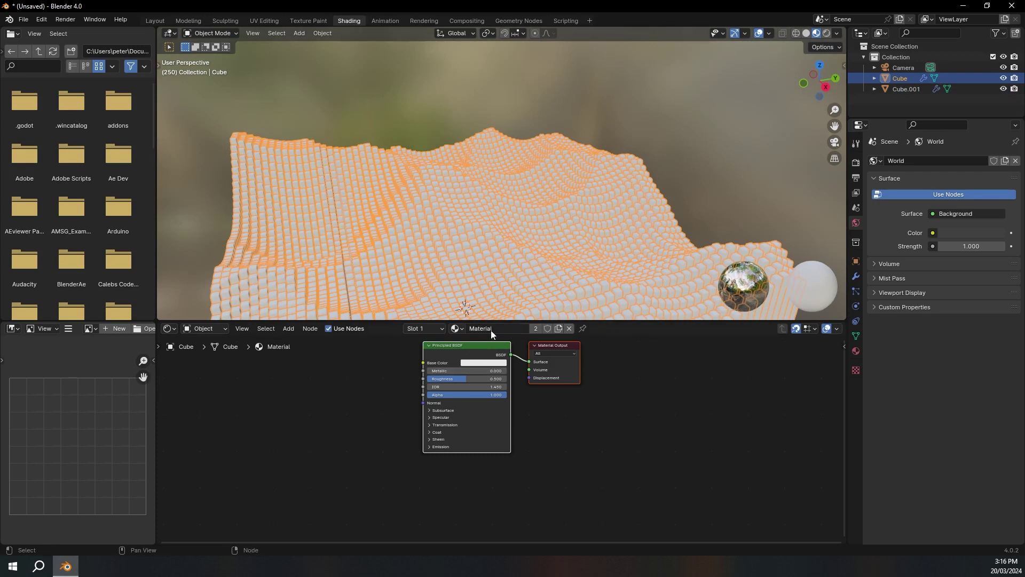
pyautogui.scroll(2, 380, 383)
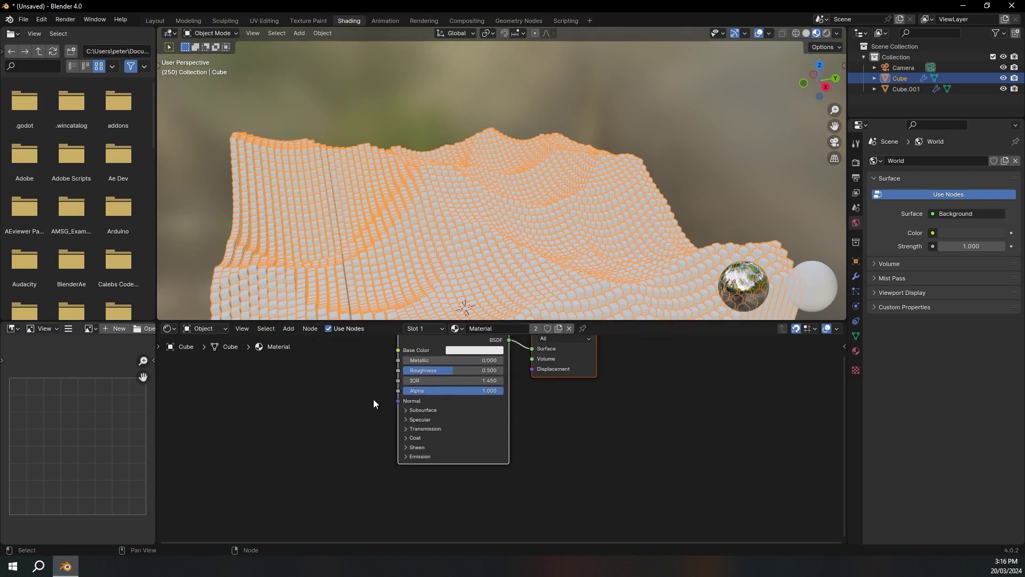
pyautogui.moveTo(466, 369); pyautogui.dragTo(413, 372)
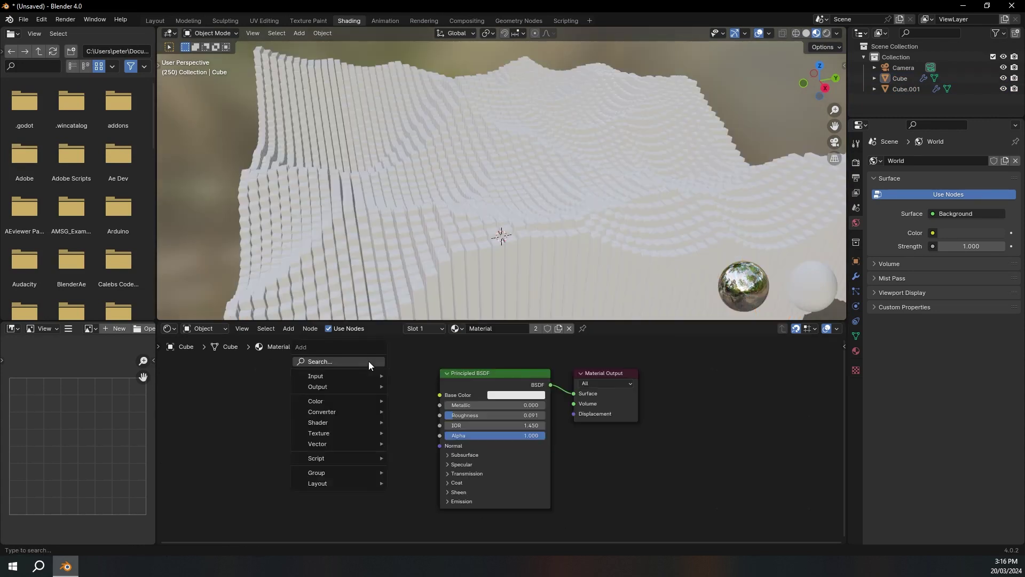
# - Add a Color Ramp node and connect its Color output to the Principled BSDF Base Color
pyautogui.hotkey('shift', 'a')
pyautogui.click(369, 362)
pyautogui.write('ramp')
pyautogui.press('Return')
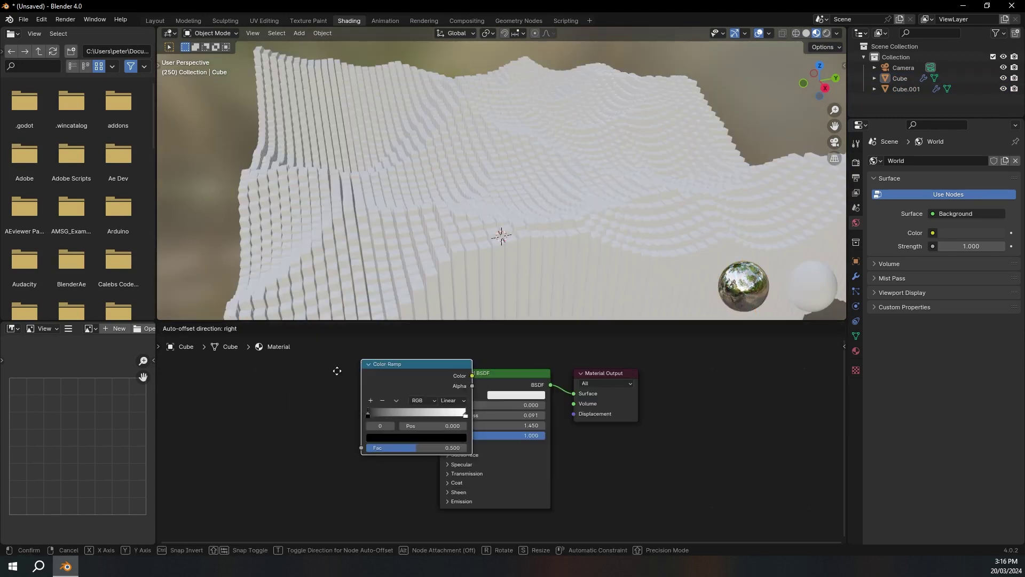
pyautogui.click(439, 396)
pyautogui.moveTo(417, 394); pyautogui.dragTo(440, 395)
# - Add a Geometry node and connect its Position output to the Color Ramp's Fac input
pyautogui.moveTo(250, 386); pyautogui.dragTo(318, 388, button='middle')
pyautogui.hotkey('shift', 'a')
pyautogui.click(284, 383)
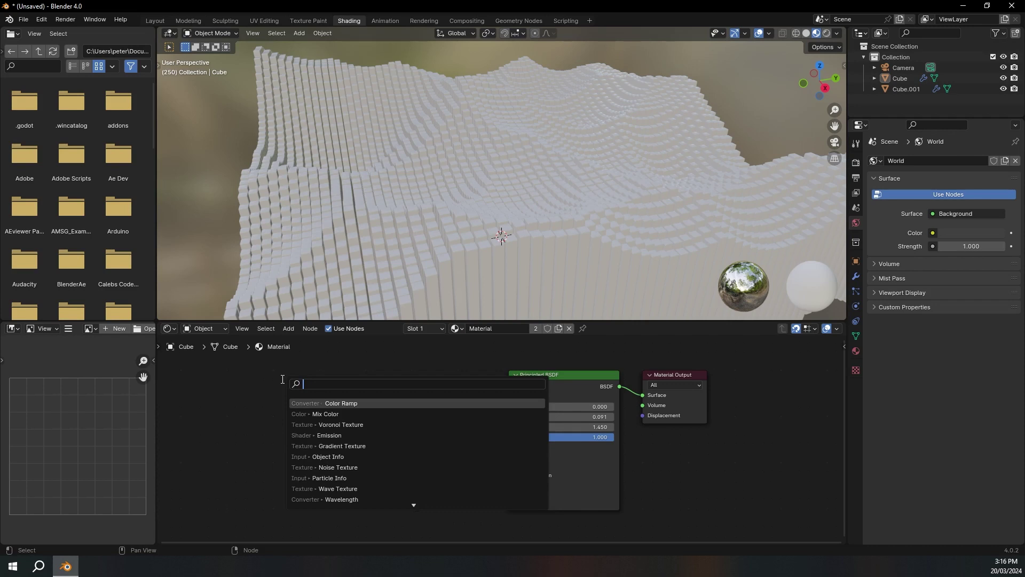
pyautogui.write('goe')
pyautogui.press('Return')
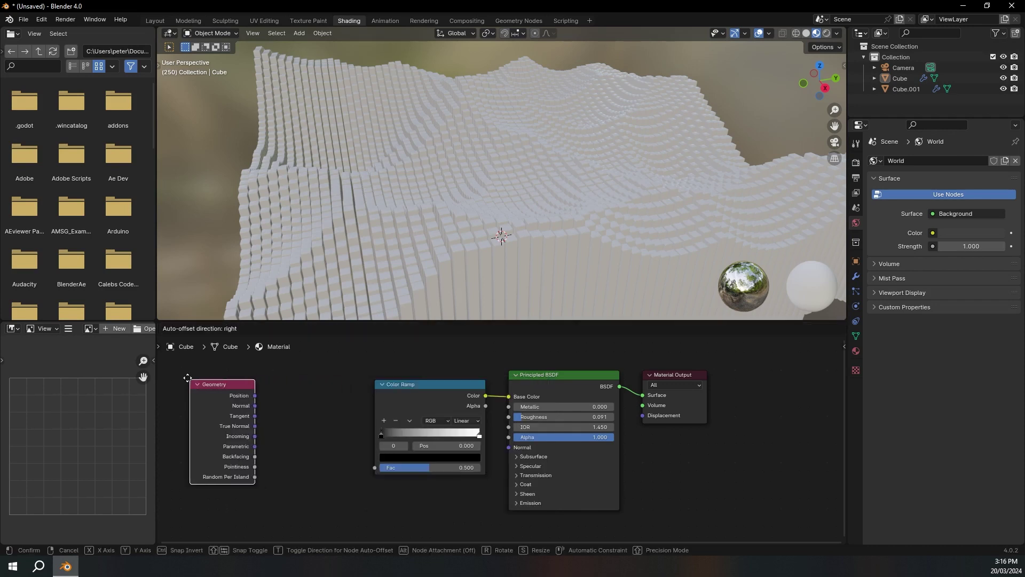
pyautogui.click(211, 389)
pyautogui.moveTo(255, 395); pyautogui.dragTo(375, 467)
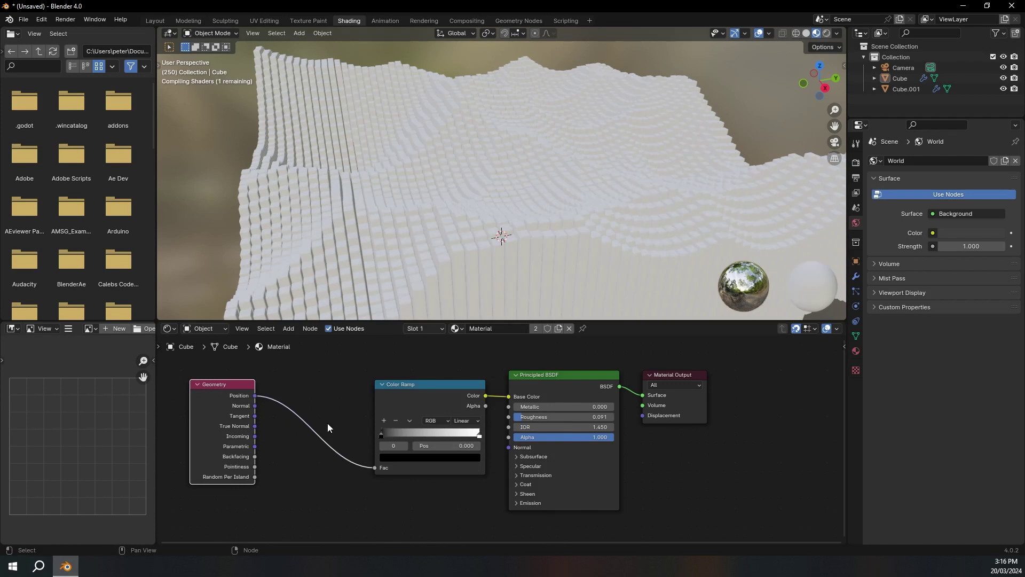
# - Insert a Mapping node on the link between the Geometry Position output and the Color Ramp
pyautogui.hotkey('shift', 'a')
pyautogui.click(313, 371)
pyautogui.write('mapp')
pyautogui.press('Return')
pyautogui.click(298, 366)
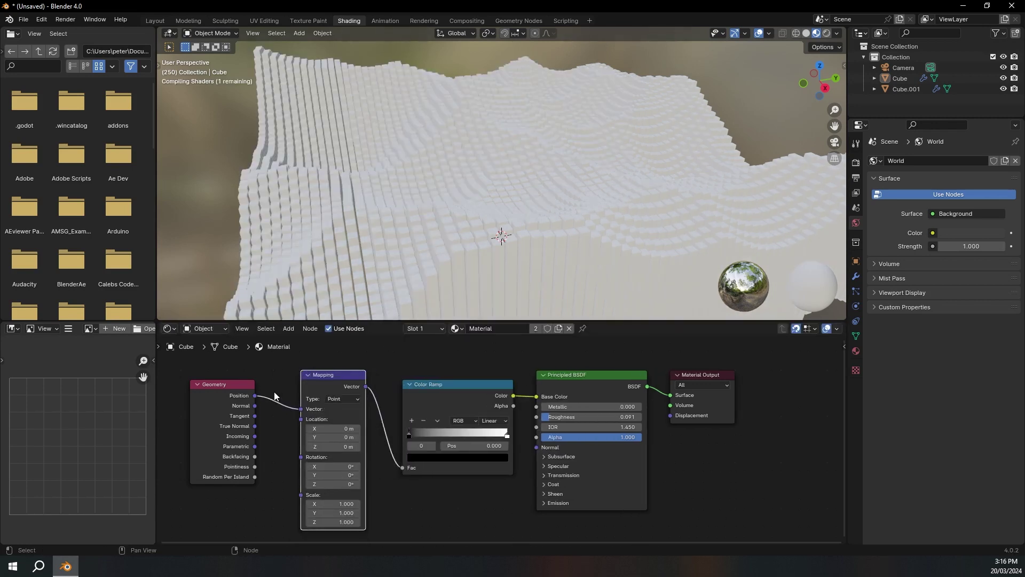
pyautogui.click(255, 390)
pyautogui.click(402, 379)
# - Examine the direction of the black-to-white gradient across the wave from the front and right views
pyautogui.moveTo(389, 151); pyautogui.dragTo(501, 303, button='middle')
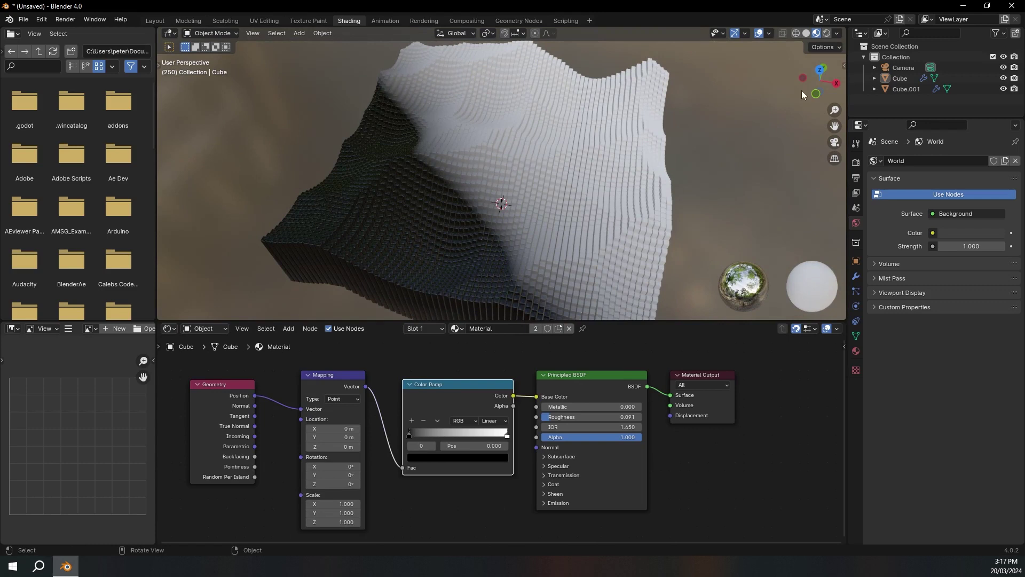
pyautogui.click(817, 97)
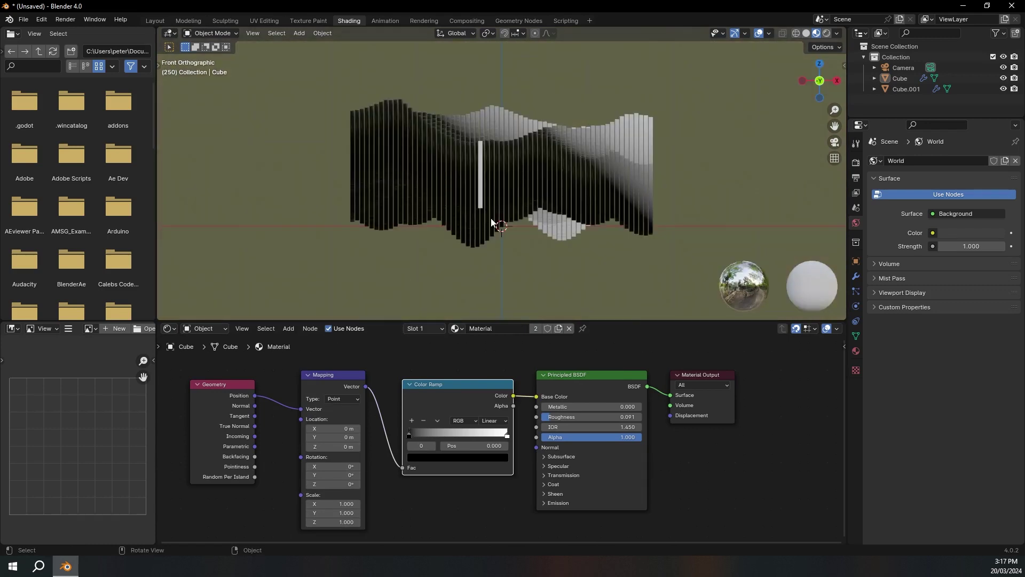
pyautogui.click(836, 80)
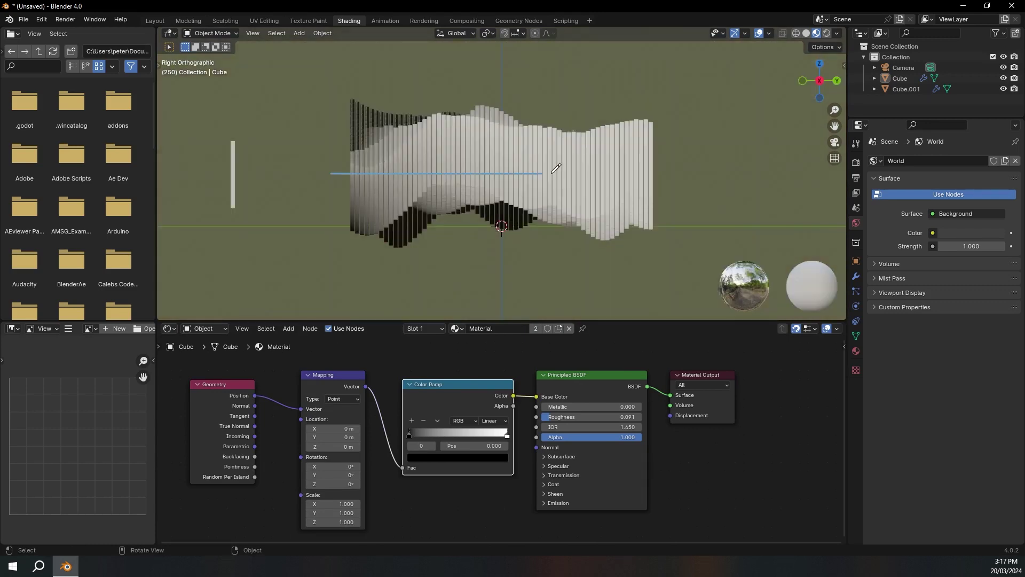
pyautogui.moveTo(302, 176)
pyautogui.mouseDown(button='middle')
pyautogui.moveTo(418, 216)
pyautogui.moveTo(373, 207)
pyautogui.mouseUp(button='middle')
pyautogui.moveTo(338, 193); pyautogui.dragTo(566, 80)
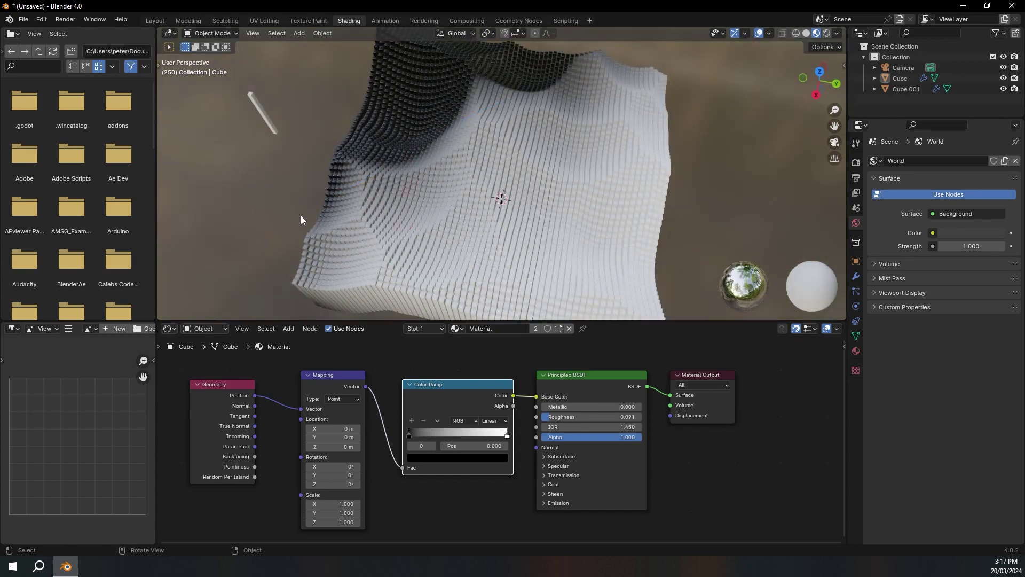
pyautogui.click(816, 94)
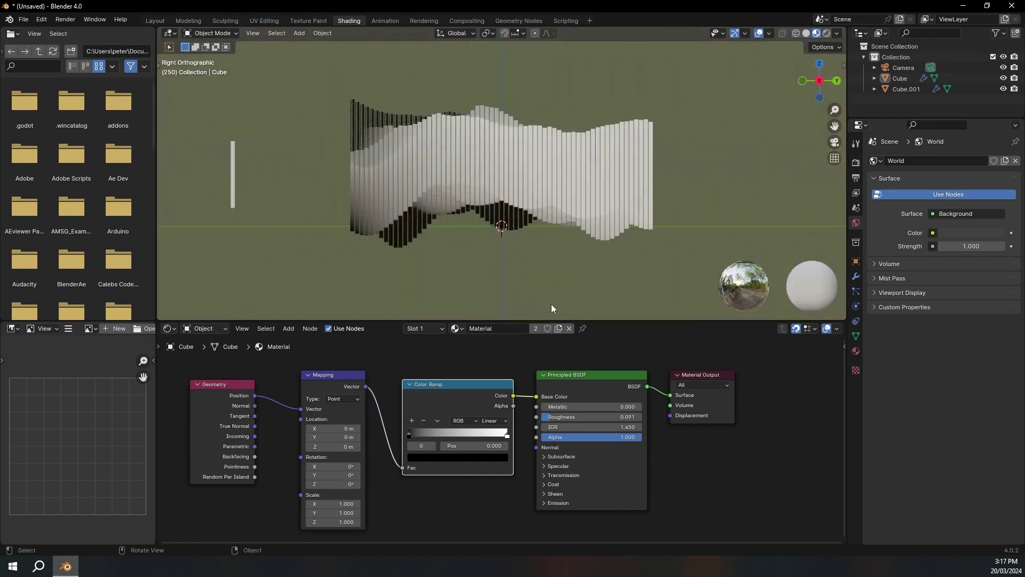
pyautogui.click(332, 390)
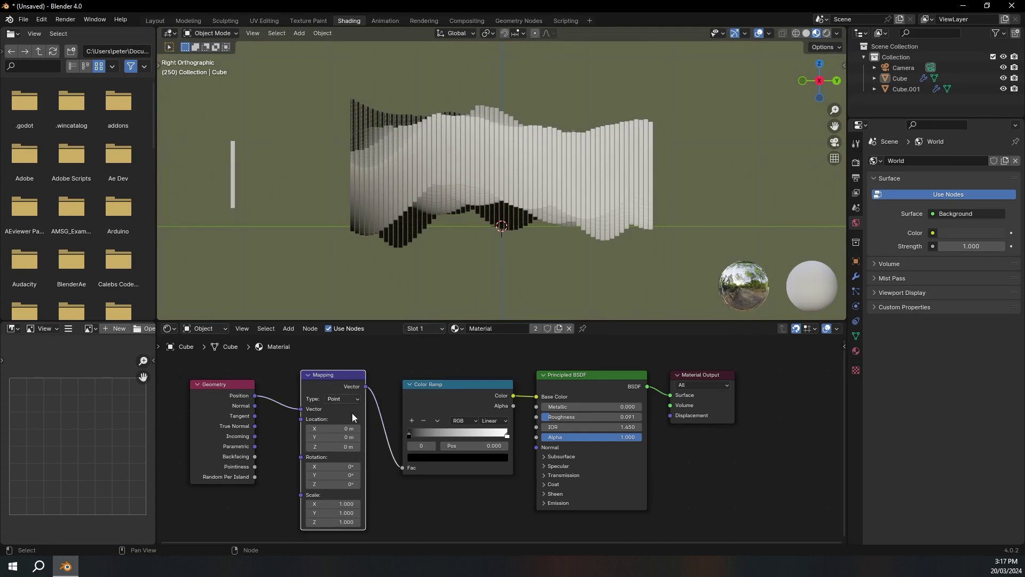
pyautogui.moveTo(342, 466); pyautogui.dragTo(366, 466)
pyautogui.rightClick(341, 466)
# - Bring the Color Ramp's black stop beside the white stop at 0.536 and set the Mapping rotation to X 134° and Y 47.2°
pyautogui.moveTo(534, 140); pyautogui.dragTo(566, 203, button='middle')
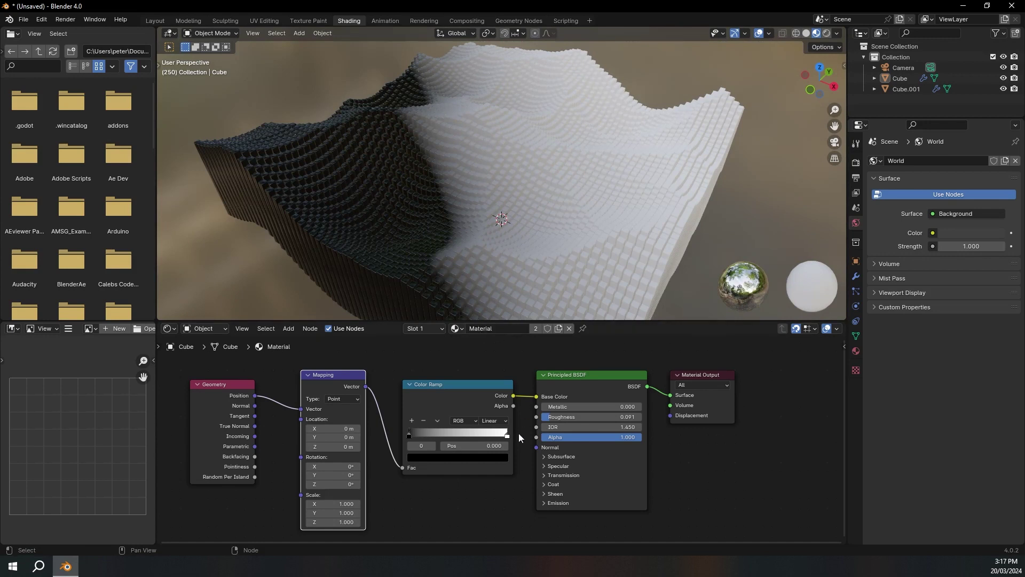
pyautogui.moveTo(409, 434); pyautogui.dragTo(462, 435)
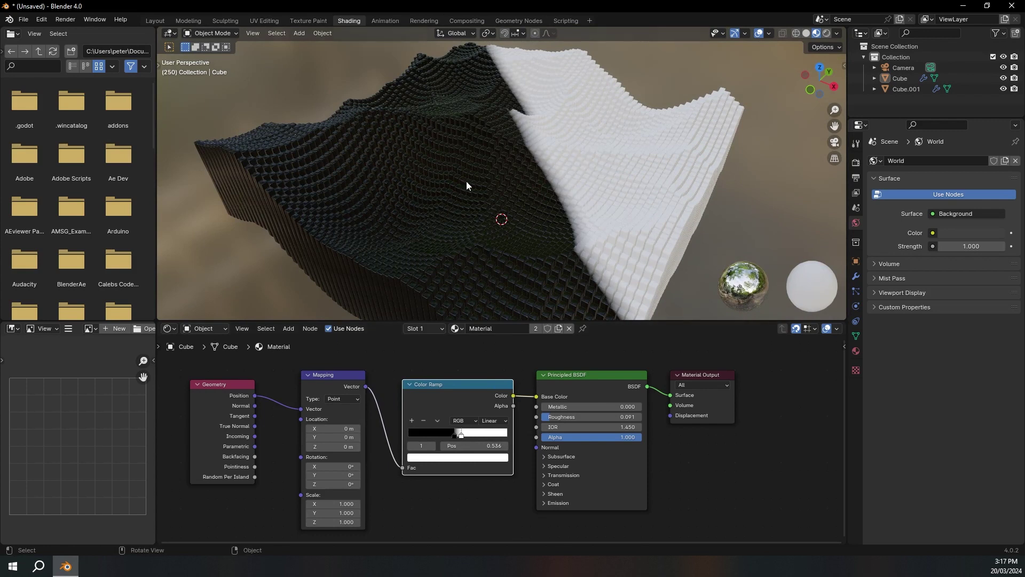
pyautogui.click(835, 84)
pyautogui.moveTo(336, 466); pyautogui.dragTo(400, 466)
pyautogui.moveTo(408, 235); pyautogui.dragTo(502, 248, button='middle')
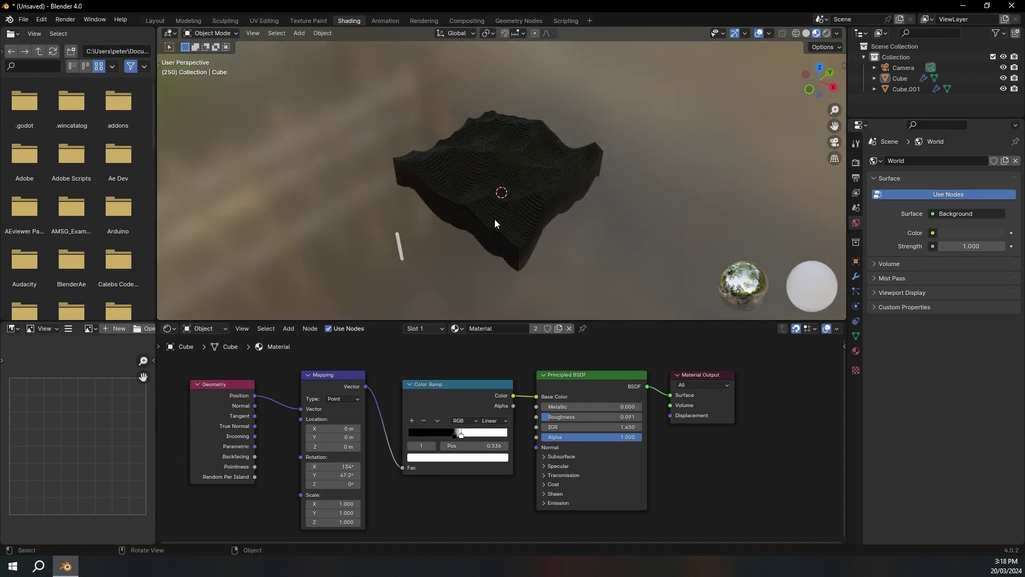
pyautogui.scroll(4, 480, 219)
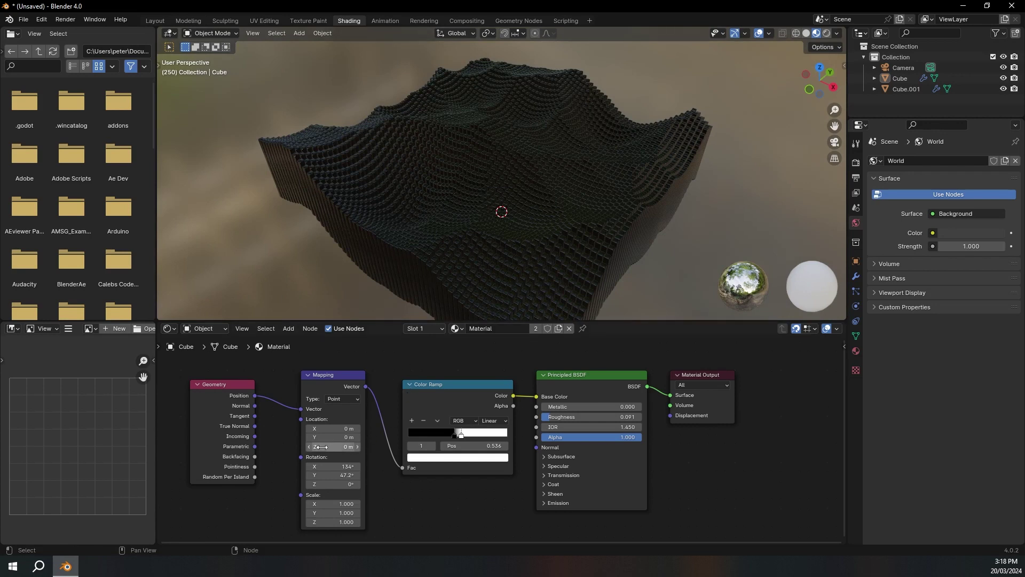
# - Set the Mapping node's Z location to 3.1 m and its X rotation to 143°
pyautogui.moveTo(334, 447)
pyautogui.mouseDown()
pyautogui.moveTo(363, 446)
pyautogui.moveTo(342, 446)
pyautogui.mouseUp()
pyautogui.moveTo(512, 187); pyautogui.dragTo(472, 168, button='middle')
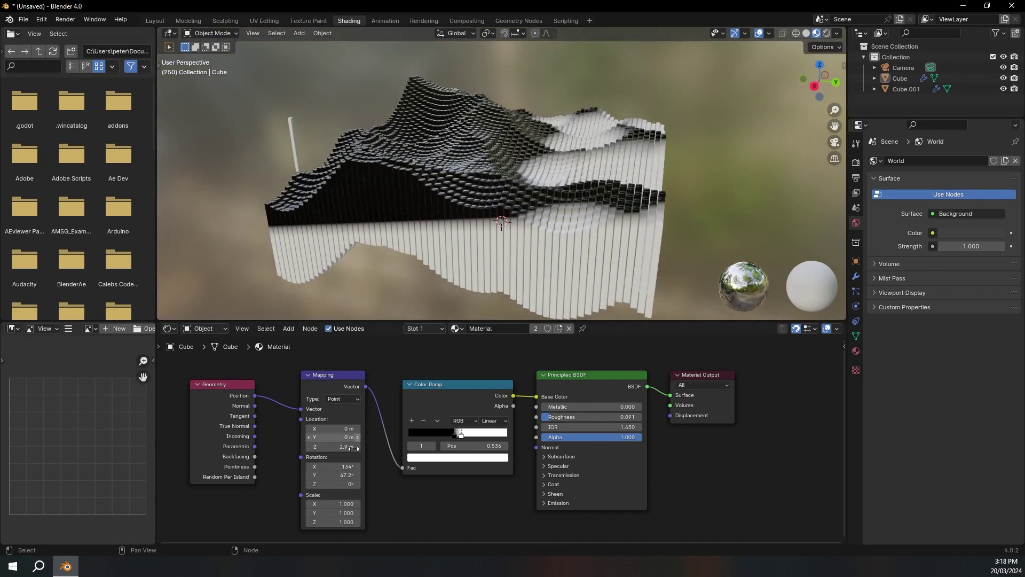
pyautogui.moveTo(333, 470); pyautogui.dragTo(342, 470)
pyautogui.moveTo(502, 182); pyautogui.dragTo(653, 159, button='middle')
pyautogui.moveTo(335, 466); pyautogui.dragTo(332, 465)
pyautogui.moveTo(480, 186); pyautogui.dragTo(361, 195, button='middle')
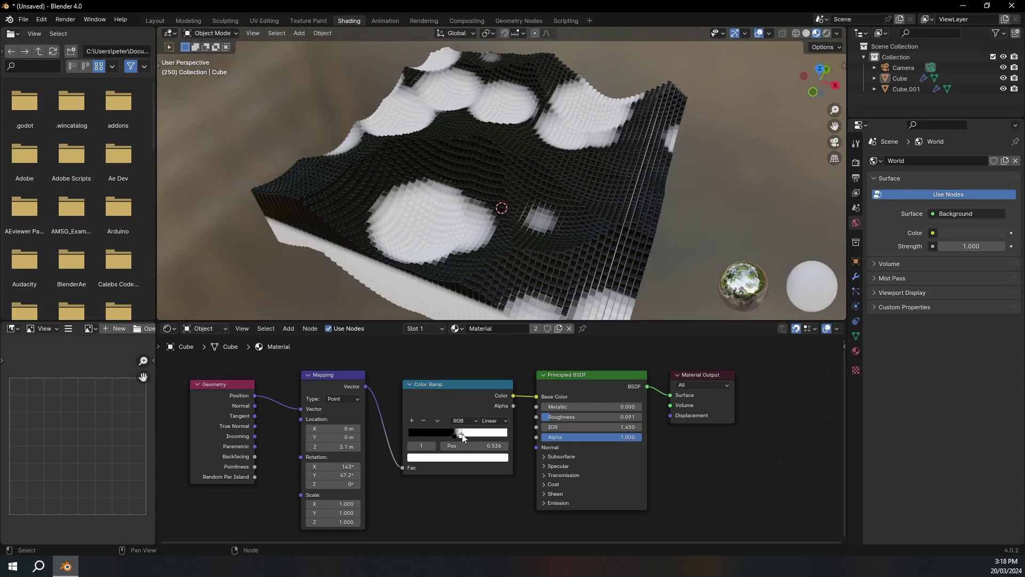
# - Move the Color Ramp's white stop to 1.000, recolor it cyan, and move the black stop to 0.686
pyautogui.moveTo(462, 437); pyautogui.dragTo(517, 435)
pyautogui.click(502, 458)
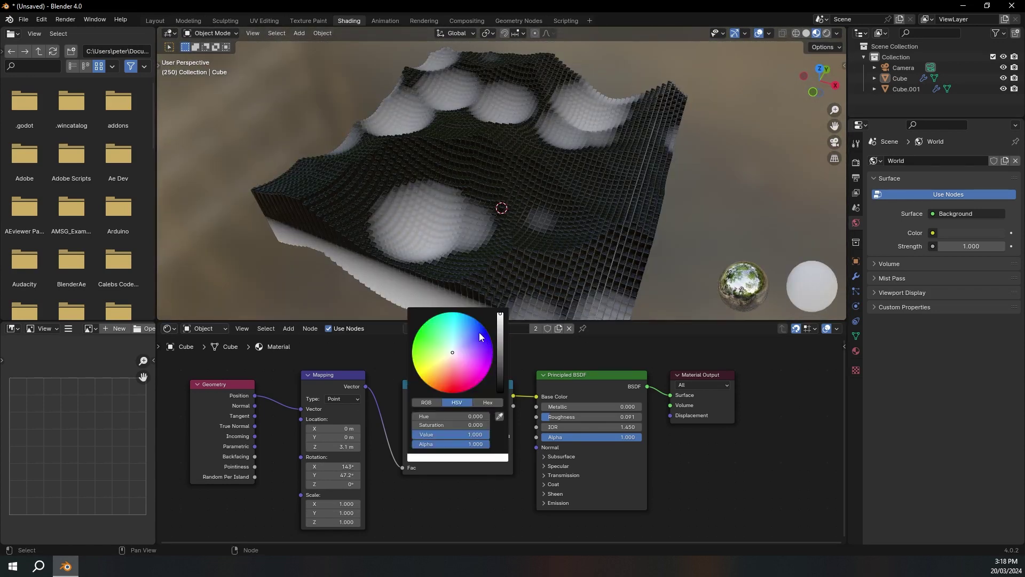
pyautogui.click(454, 320)
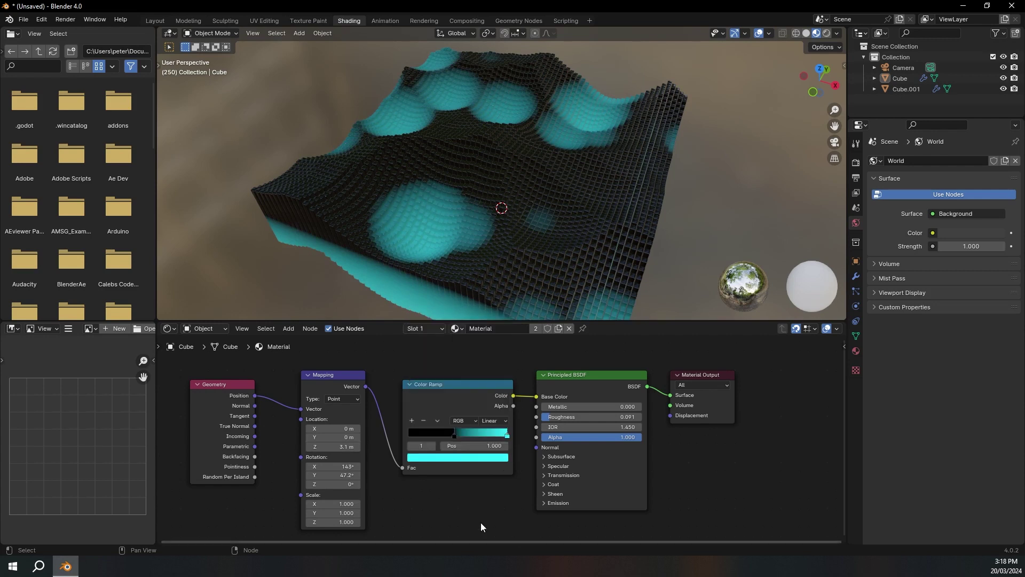
pyautogui.moveTo(454, 435); pyautogui.dragTo(477, 437)
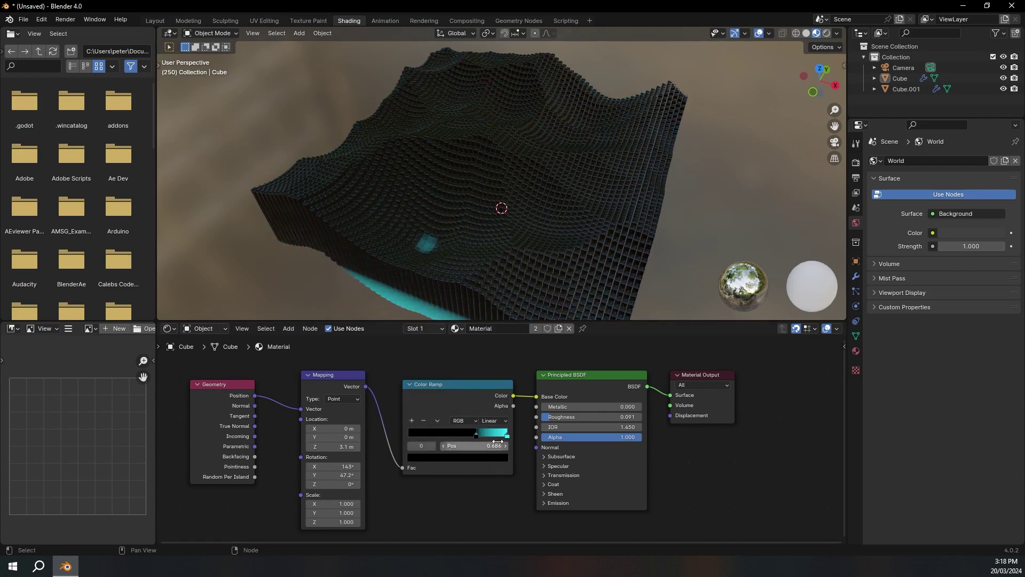
# - Add a Color Ramp stop between black and cyan, color it blue and place it at 0.870
pyautogui.click(412, 420)
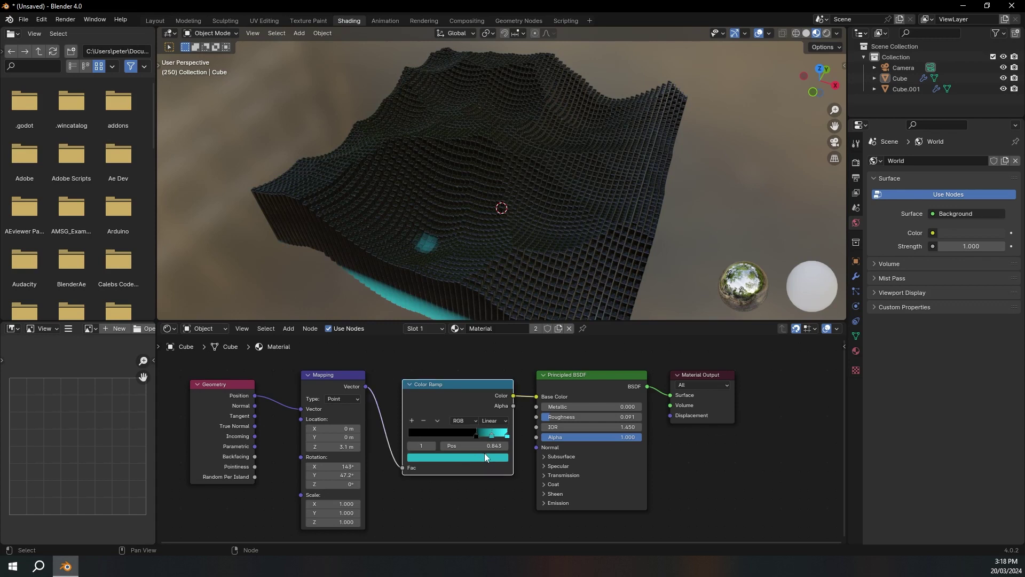
pyautogui.click(484, 458)
pyautogui.moveTo(489, 357); pyautogui.dragTo(471, 342)
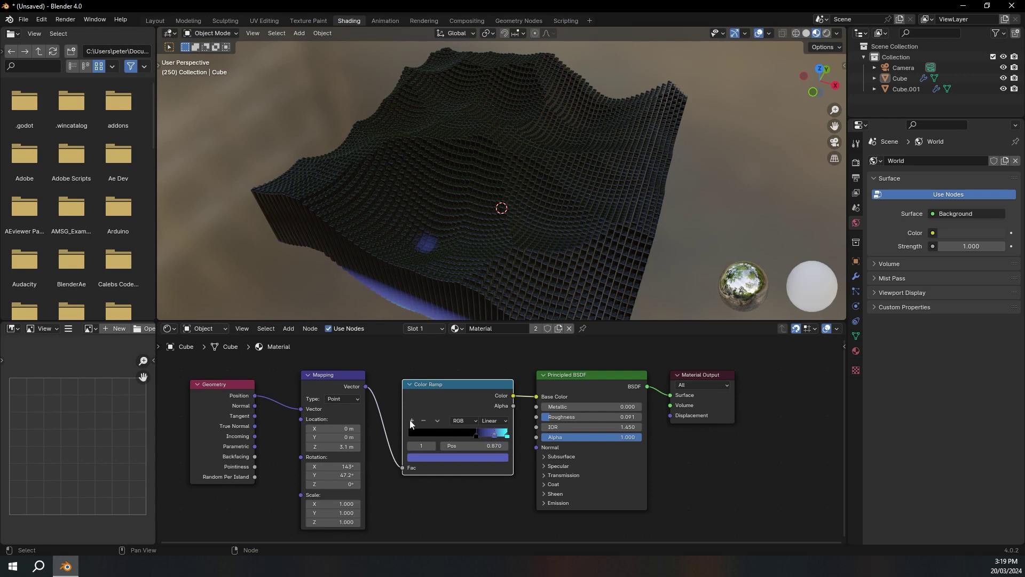
# - Add another Color Ramp stop at 0.778 and color it bright magenta
pyautogui.click(411, 420)
pyautogui.click(497, 458)
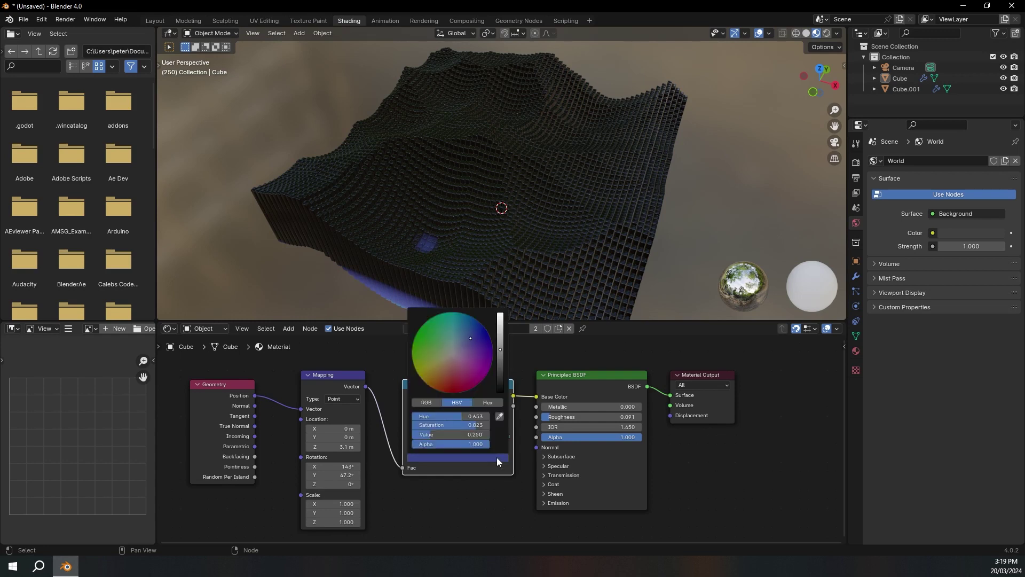
pyautogui.moveTo(469, 350); pyautogui.dragTo(477, 372)
pyautogui.moveTo(500, 333); pyautogui.dragTo(500, 316)
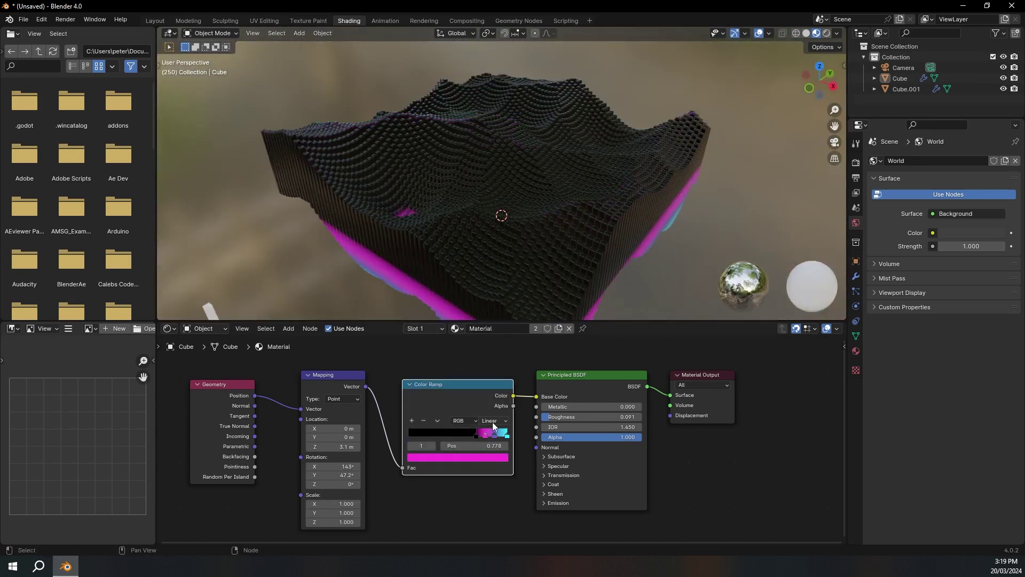
# - Set the Mapping node's Z location to 0.56 m, its X rotation to -32° and its Y rotation to 44°
pyautogui.moveTo(334, 447)
pyautogui.mouseDown()
pyautogui.moveTo(353, 447)
pyautogui.moveTo(340, 446)
pyautogui.mouseUp()
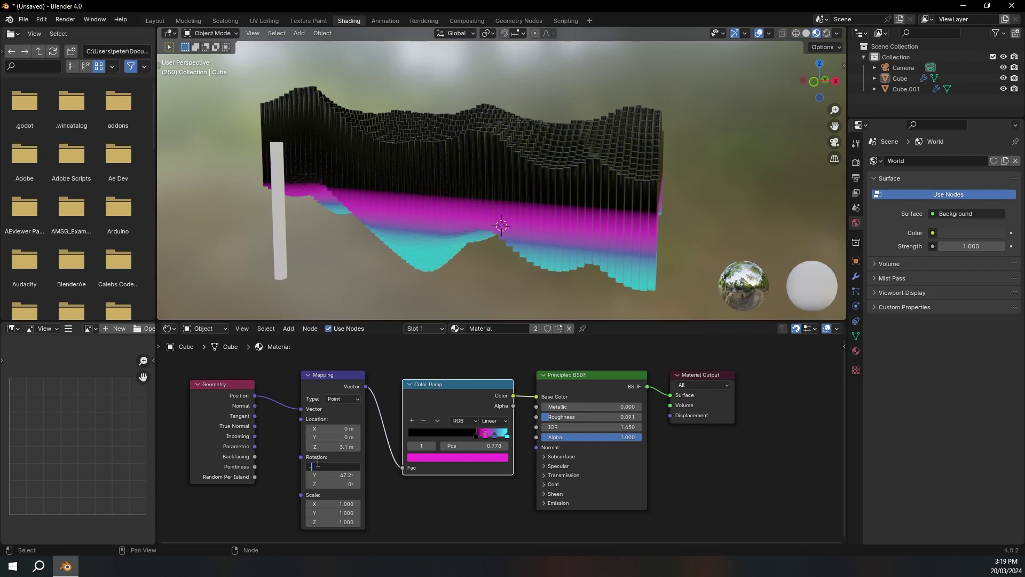
pyautogui.write('-32')
pyautogui.press('Return')
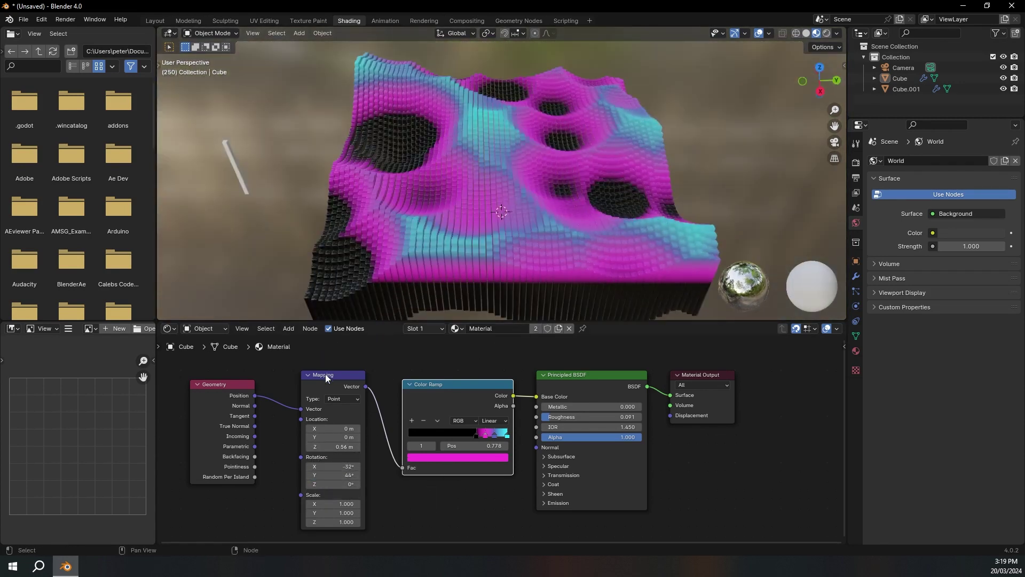
pyautogui.click(357, 385)
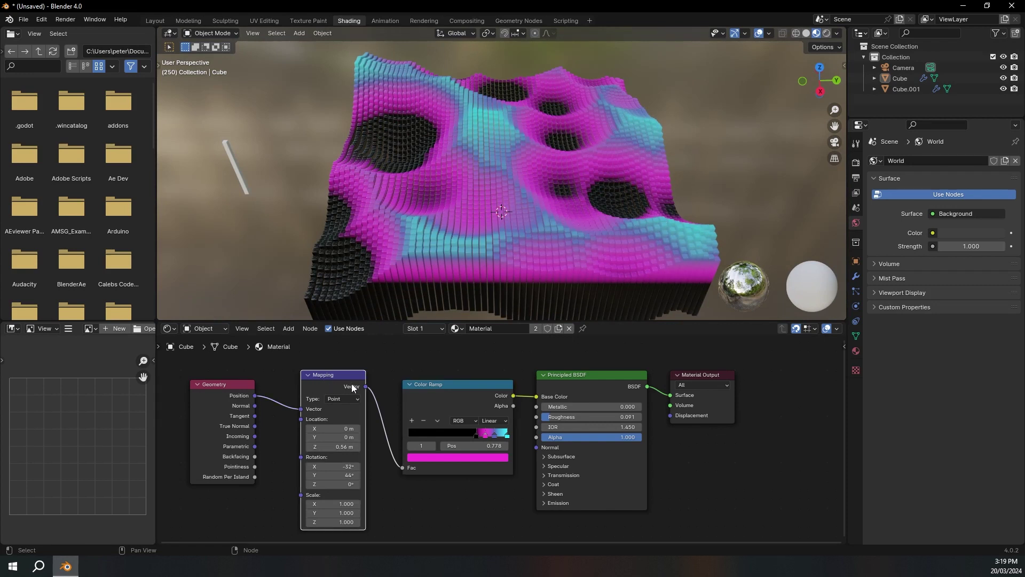
# - Move the Color Ramp's blue stop slightly toward cyan, place the magenta stop at 0.783 and recolor it lighter pink-magenta
pyautogui.moveTo(446, 210); pyautogui.dragTo(496, 202, button='middle')
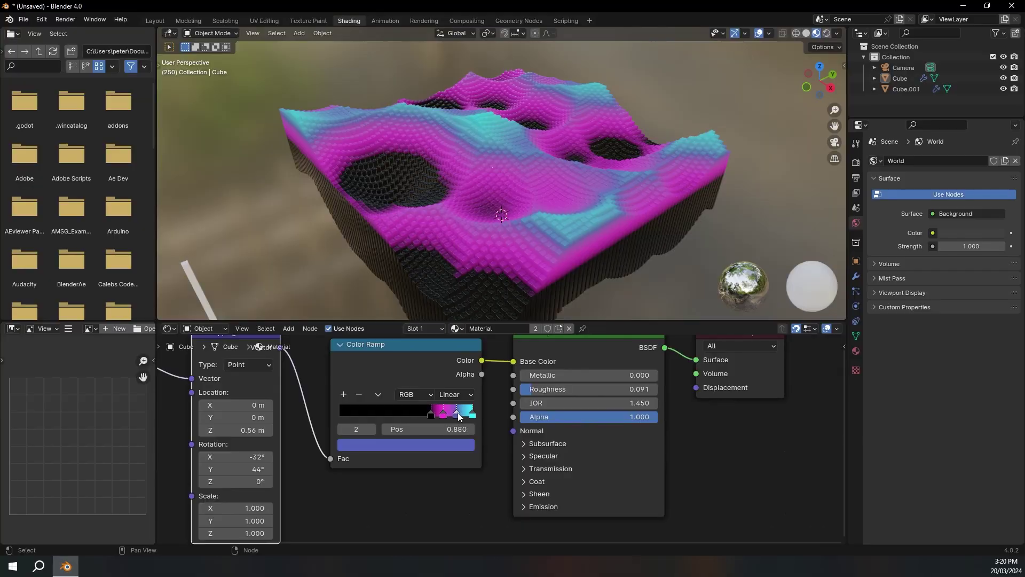
pyautogui.moveTo(459, 412); pyautogui.dragTo(461, 415)
pyautogui.scroll(2, 447, 425)
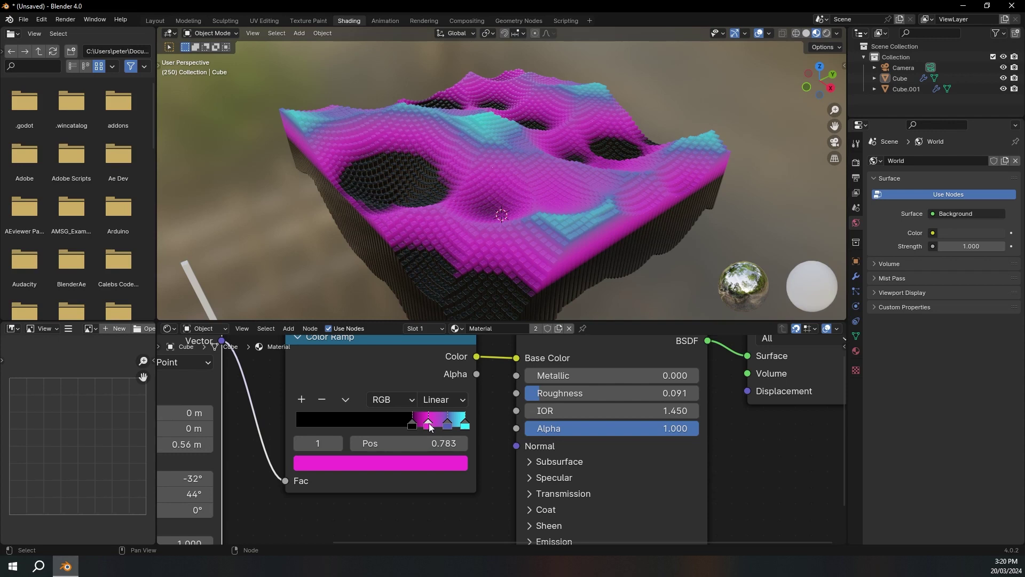
pyautogui.click(415, 463)
pyautogui.click(405, 310)
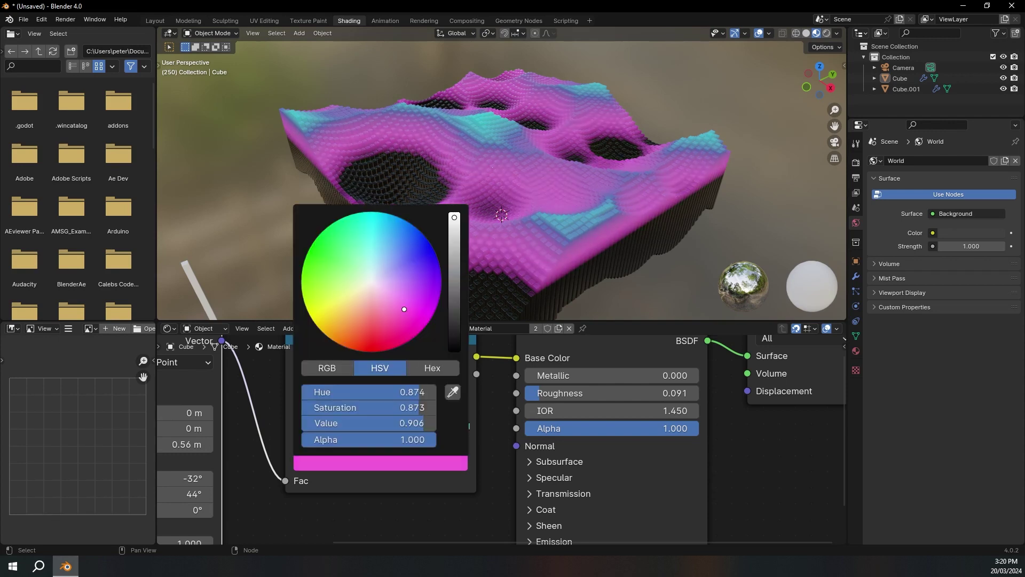
# - Add a Color Ramp stop at 0.711 between black and magenta and color it a near-black magenta
pyautogui.click(417, 425)
pyautogui.click(422, 463)
pyautogui.click(404, 334)
pyautogui.moveTo(454, 286); pyautogui.dragTo(454, 304)
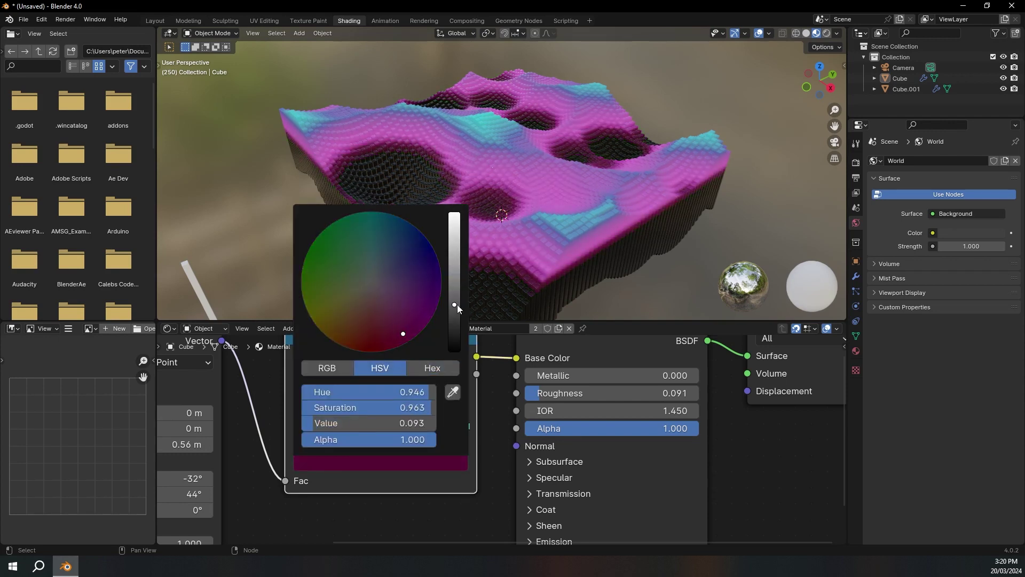
pyautogui.click(406, 463)
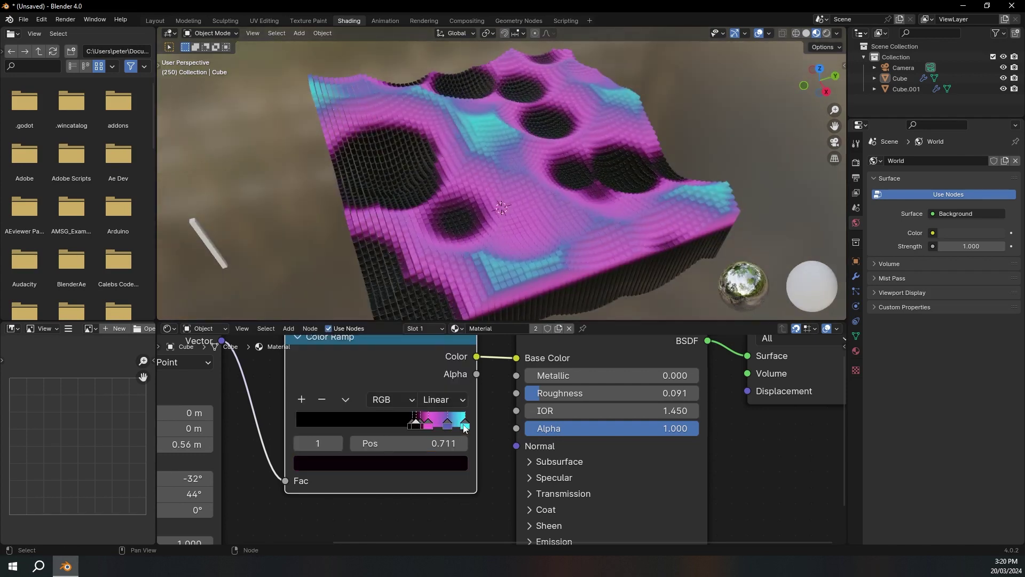
# - Add another Color Ramp stop beside the near-black one, shift the pink stop to 0.824 and bring the blue stop closer to it
pyautogui.moveTo(428, 426)
pyautogui.mouseDown()
pyautogui.moveTo(459, 425)
pyautogui.moveTo(437, 425)
pyautogui.mouseUp()
pyautogui.click(448, 426)
pyautogui.moveTo(420, 426); pyautogui.dragTo(425, 425)
pyautogui.moveTo(415, 425); pyautogui.dragTo(441, 425)
pyautogui.click(426, 426)
# - Recolor the newly added Color Ramp stop dark magenta and the stop beside the pink one violet
pyautogui.click(423, 463)
pyautogui.click(437, 426)
pyautogui.click(428, 463)
pyautogui.moveTo(422, 283); pyautogui.dragTo(435, 291)
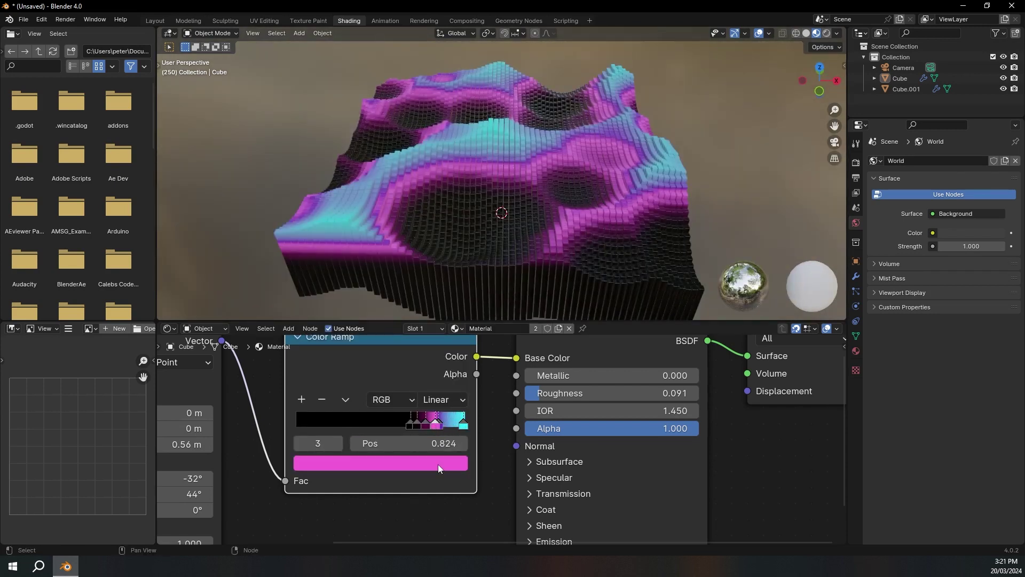
# - Make the end stop a saturated cyan and recolor the pink stop vivid purple at position 0.819
pyautogui.click(439, 467)
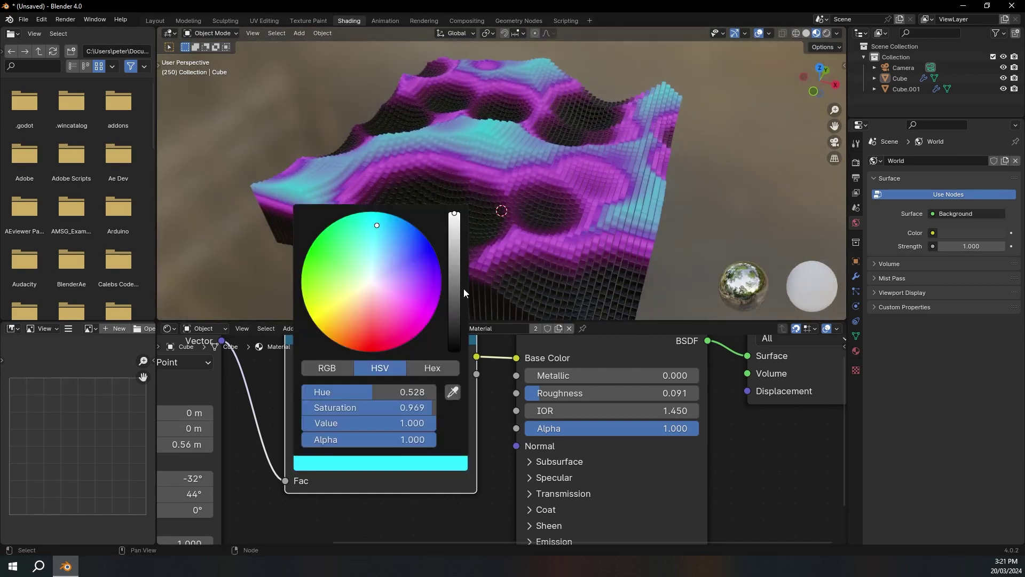
pyautogui.click(449, 463)
pyautogui.click(439, 426)
pyautogui.click(433, 426)
pyautogui.click(440, 425)
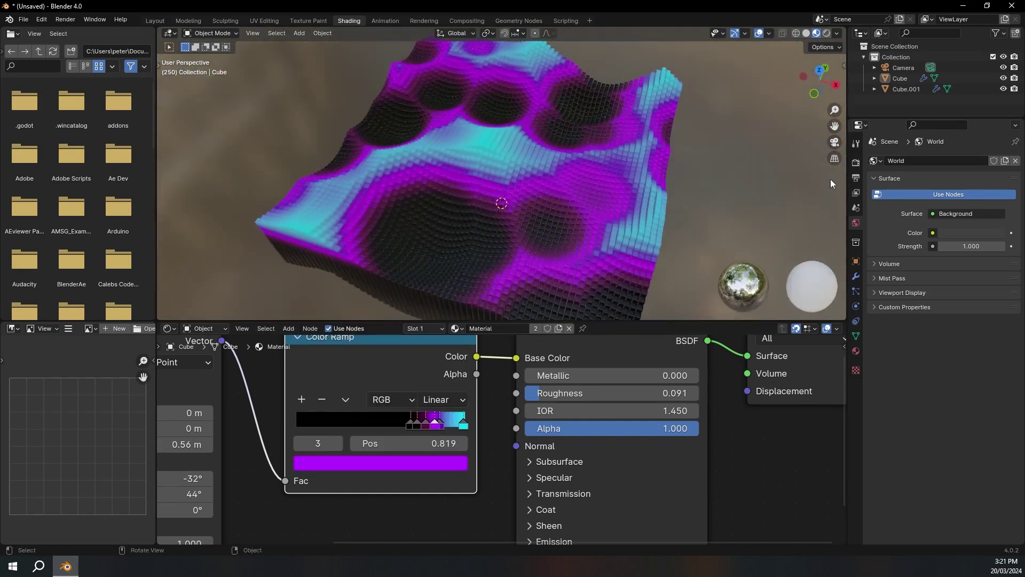
# - Play the wave animation, view the recolored surface from another angle and stop playback
pyautogui.press('space')
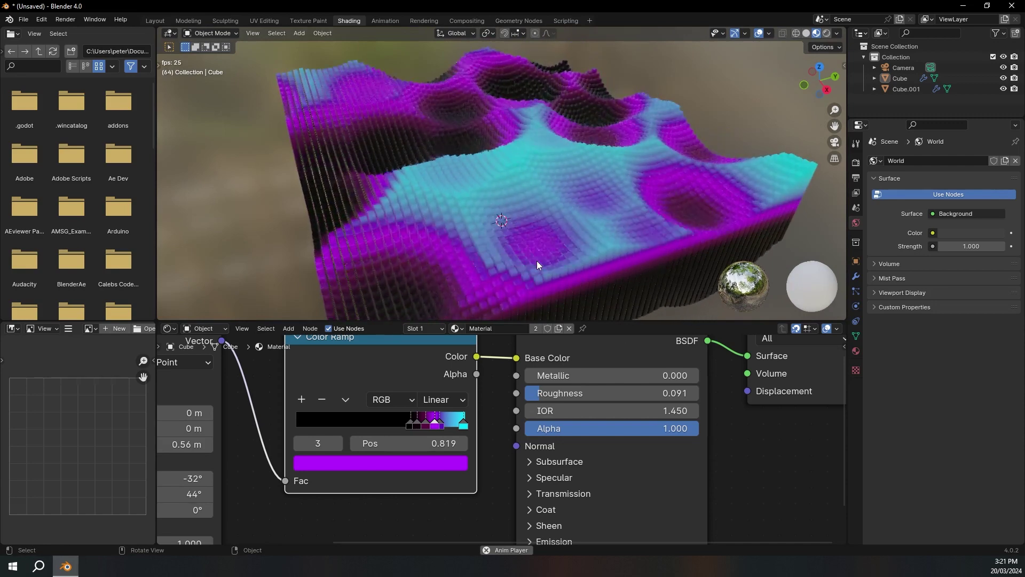
pyautogui.moveTo(528, 264); pyautogui.dragTo(578, 265, button='middle')
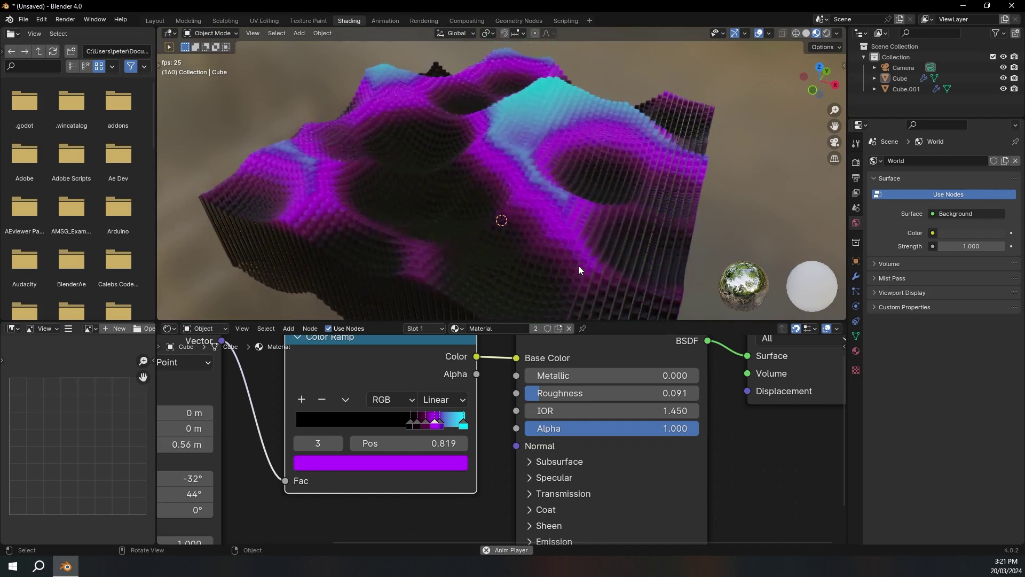
pyautogui.press('space')
# - Set the Mapping node's Z location to 0.76 m
pyautogui.moveTo(579, 265); pyautogui.dragTo(556, 240, button='middle')
pyautogui.moveTo(349, 397); pyautogui.dragTo(484, 374, button='middle')
pyautogui.moveTo(320, 421)
pyautogui.mouseDown()
pyautogui.moveTo(283, 421)
pyautogui.moveTo(331, 421)
pyautogui.mouseUp()
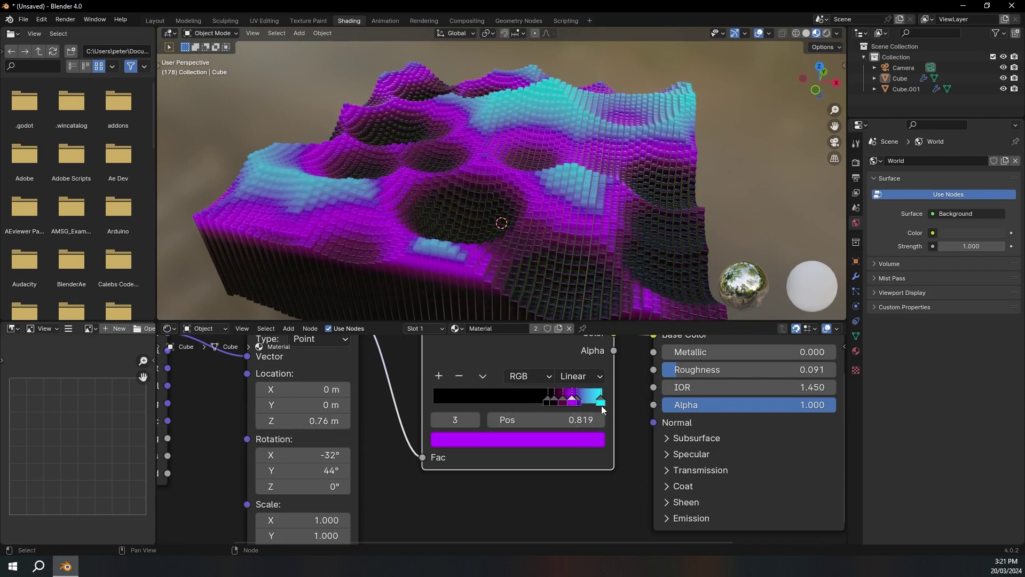
# - Recolor the Color Ramp's cyan stop at 0.991 to a lighter, less saturated cyan
pyautogui.click(599, 439)
pyautogui.click(594, 406)
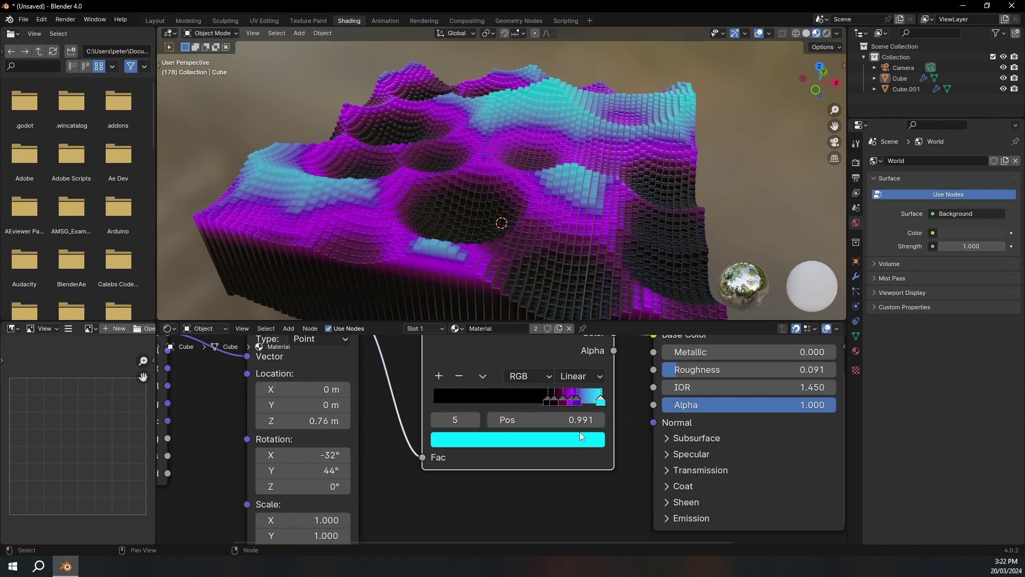
pyautogui.click(579, 435)
pyautogui.click(521, 212)
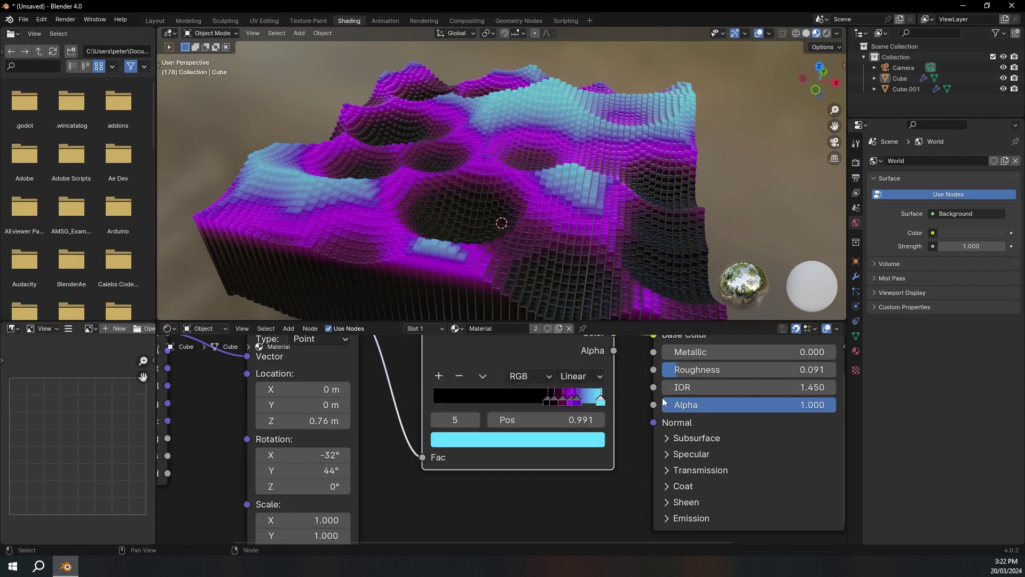
# - Adjust the violet stop's color, recolor the stop at 0.819 bright magenta-purple, and play the animation to check the colors
pyautogui.click(578, 402)
pyautogui.click(580, 440)
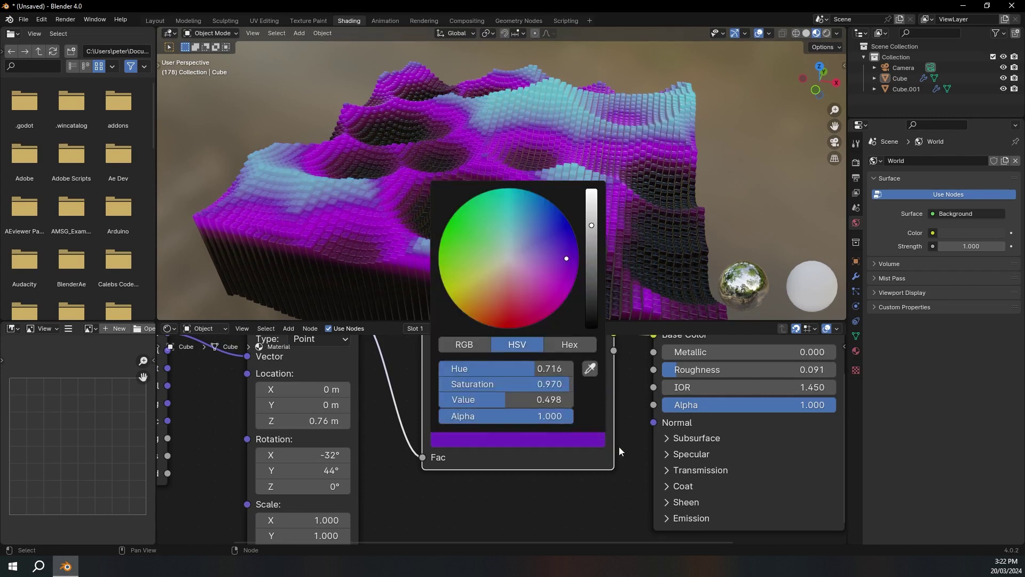
pyautogui.press('space')
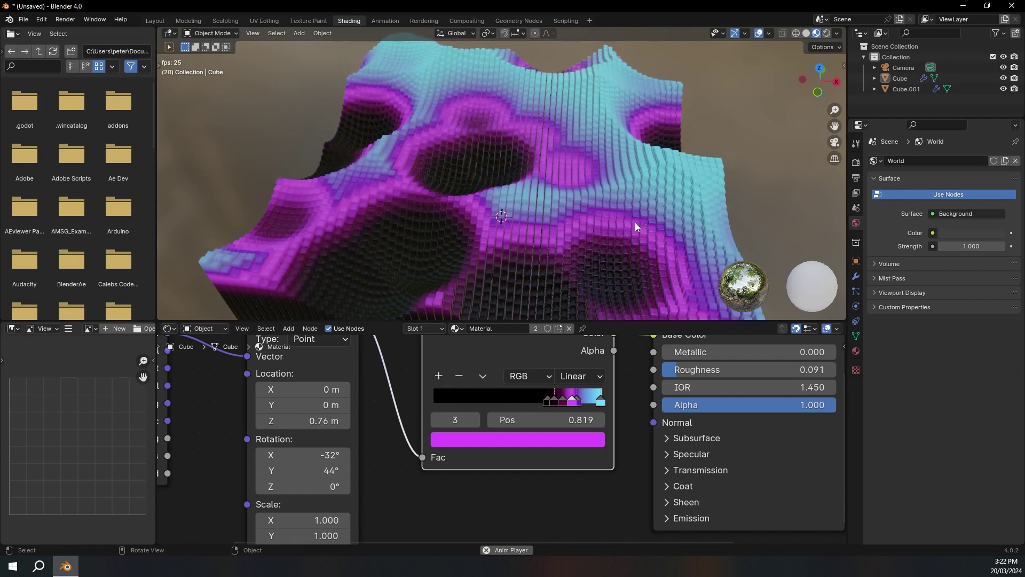
# - Stop the animation and change the render output path to //
pyautogui.click(856, 178)
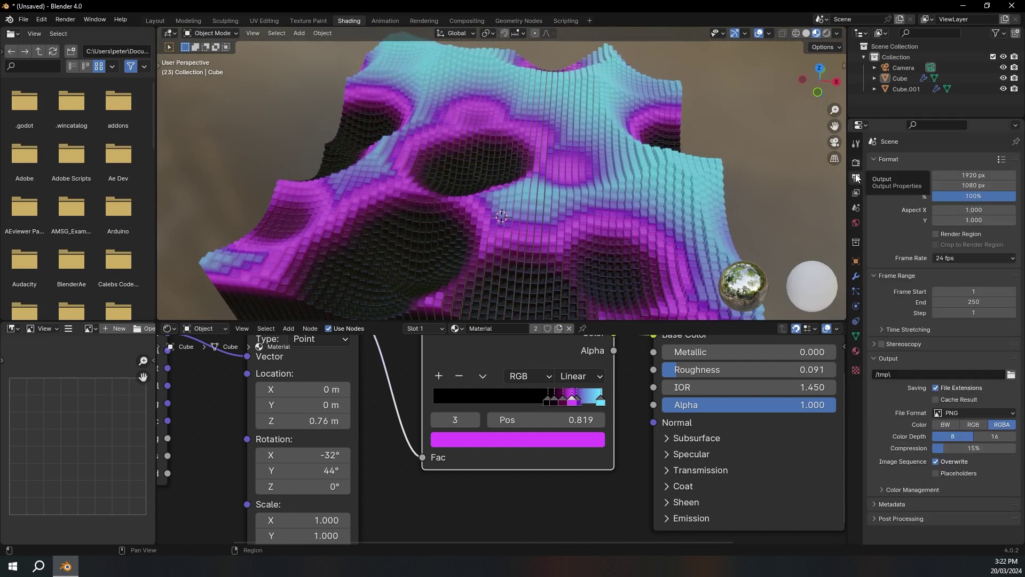
pyautogui.click(1010, 375)
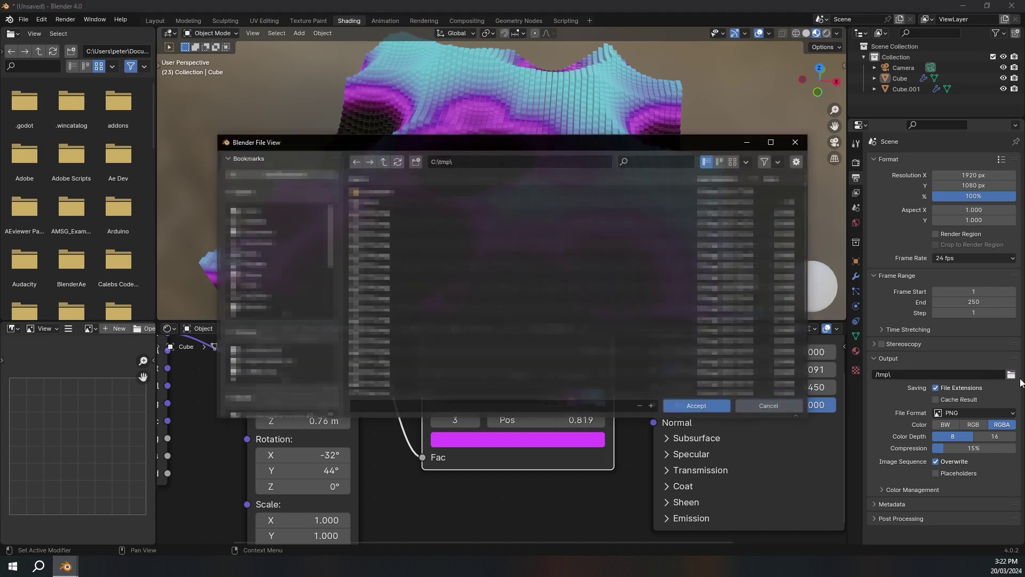
pyautogui.press('Return')
# - Set the output file format to FFmpeg Video with an MPEG-4 container
pyautogui.click(960, 409)
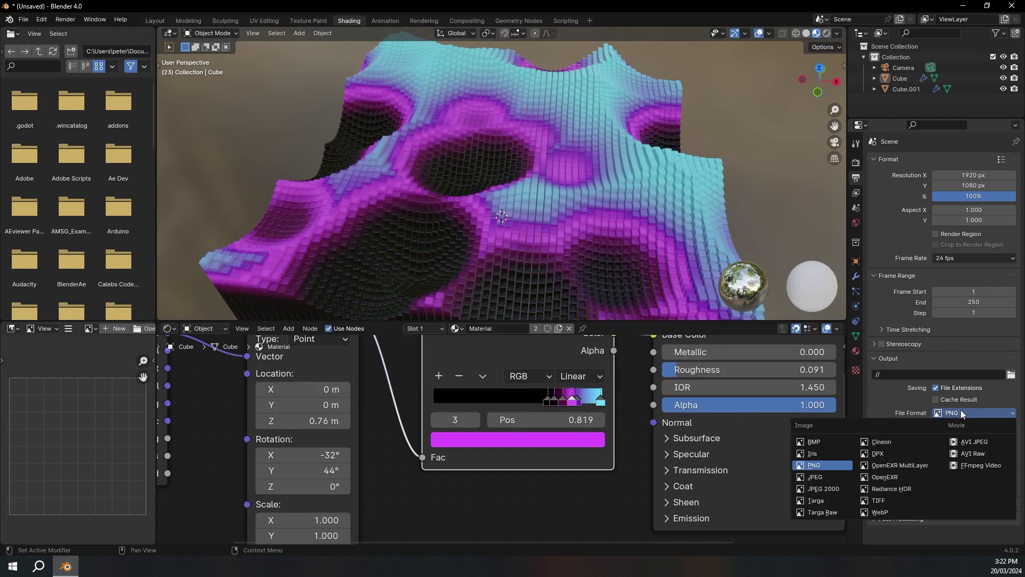
pyautogui.click(979, 464)
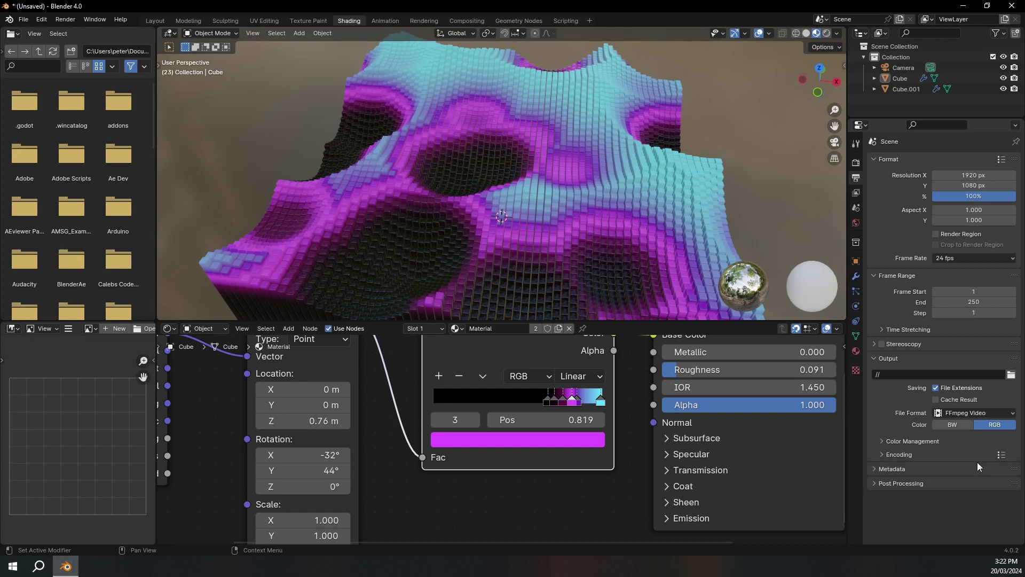
pyautogui.click(928, 453)
pyautogui.scroll(-1, 927, 453)
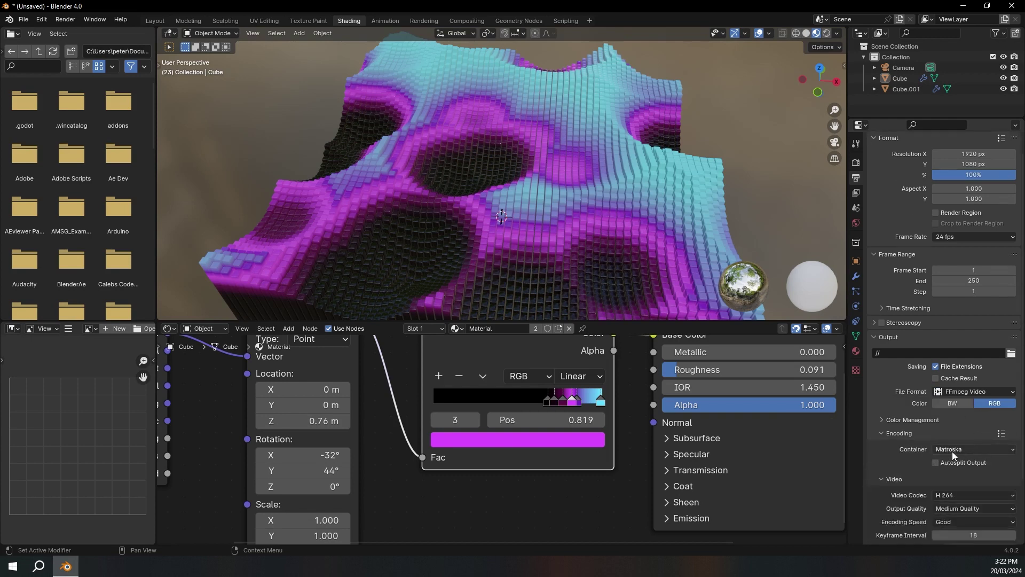
pyautogui.click(959, 450)
pyautogui.click(965, 356)
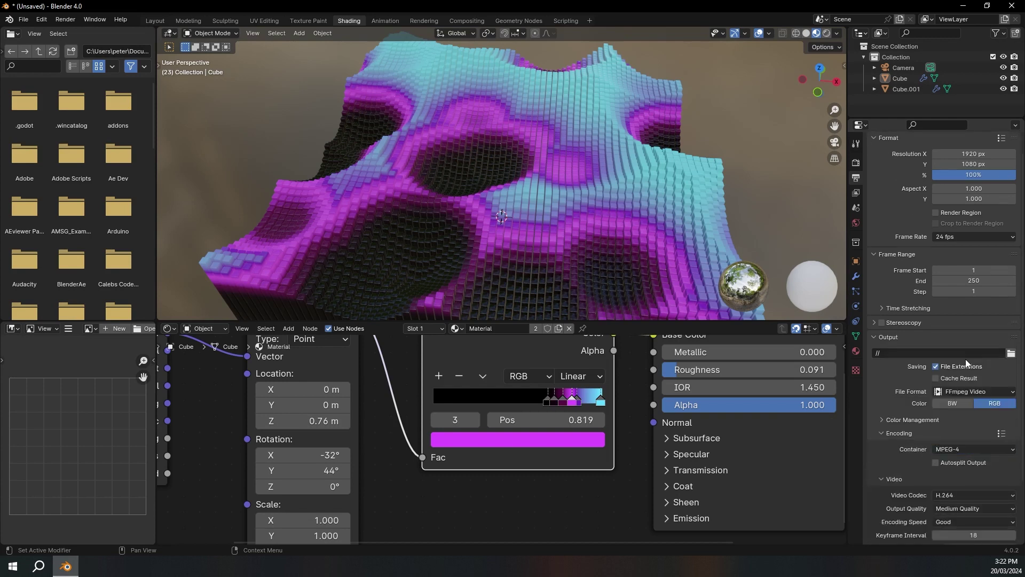
pyautogui.click(914, 434)
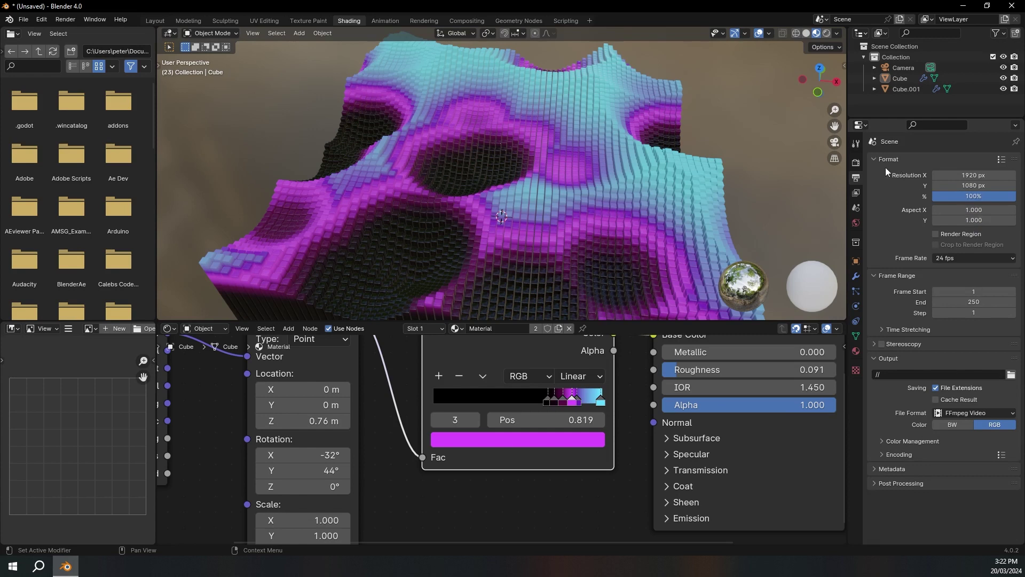
# - Enable Ambient Occlusion, Bloom and Screen Space Reflections for the EEVEE render
pyautogui.click(857, 163)
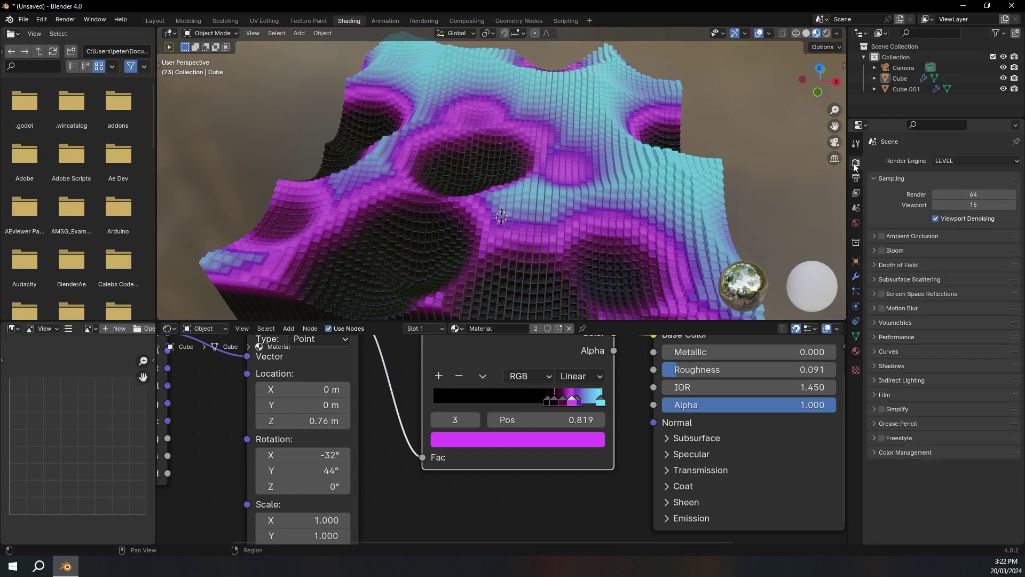
pyautogui.click(881, 236)
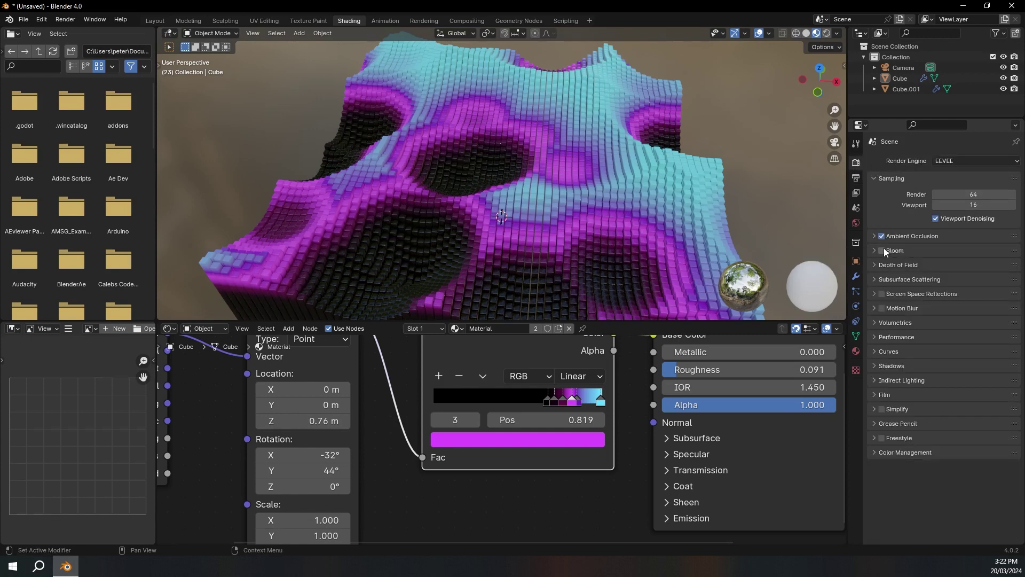
pyautogui.click(883, 250)
pyautogui.click(882, 294)
# - Set the color management look to High Contrast
pyautogui.click(894, 453)
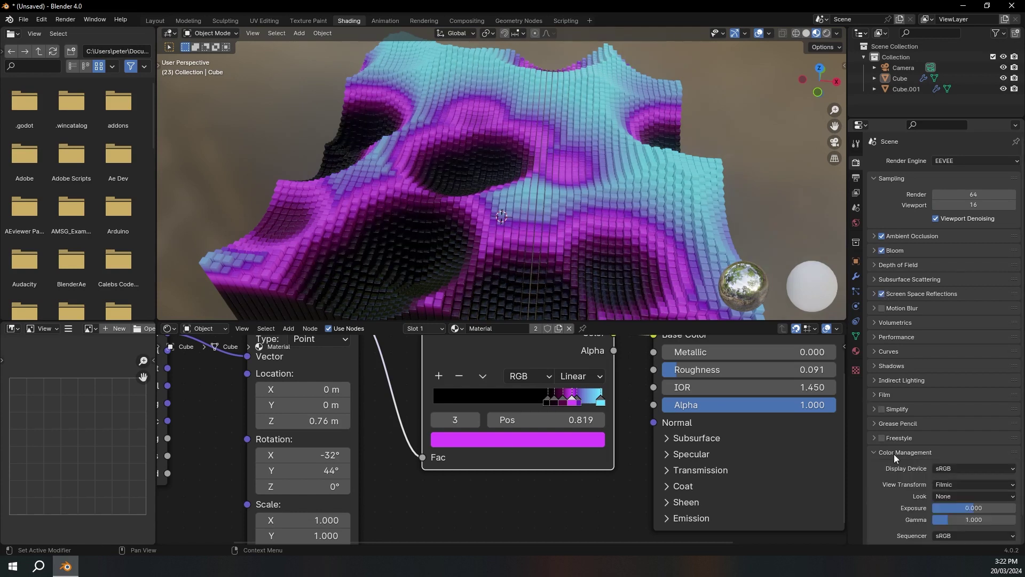
pyautogui.scroll(-2, 893, 454)
pyautogui.click(944, 466)
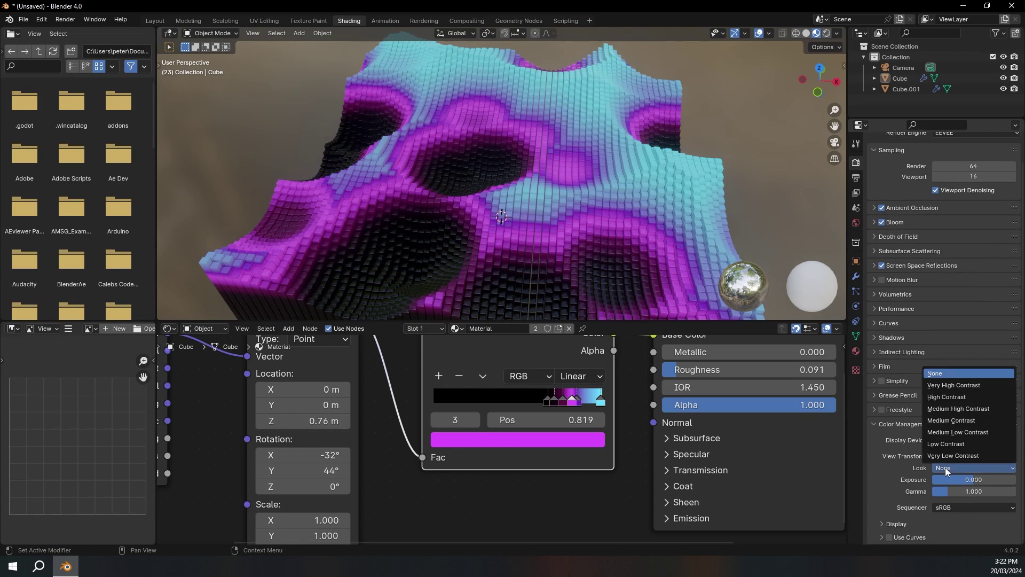
pyautogui.click(956, 396)
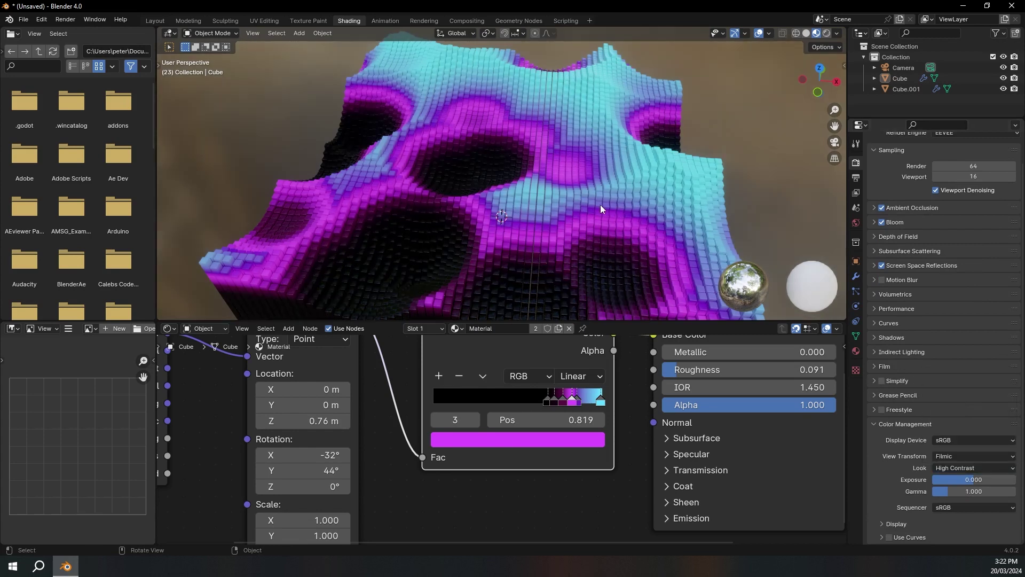
# - Add a Color Ramp stop between violet and cyan and place it at 0.919
pyautogui.moveTo(600, 209); pyautogui.dragTo(498, 239, button='middle')
pyautogui.scroll(4, 514, 257)
pyautogui.scroll(-6, 500, 244)
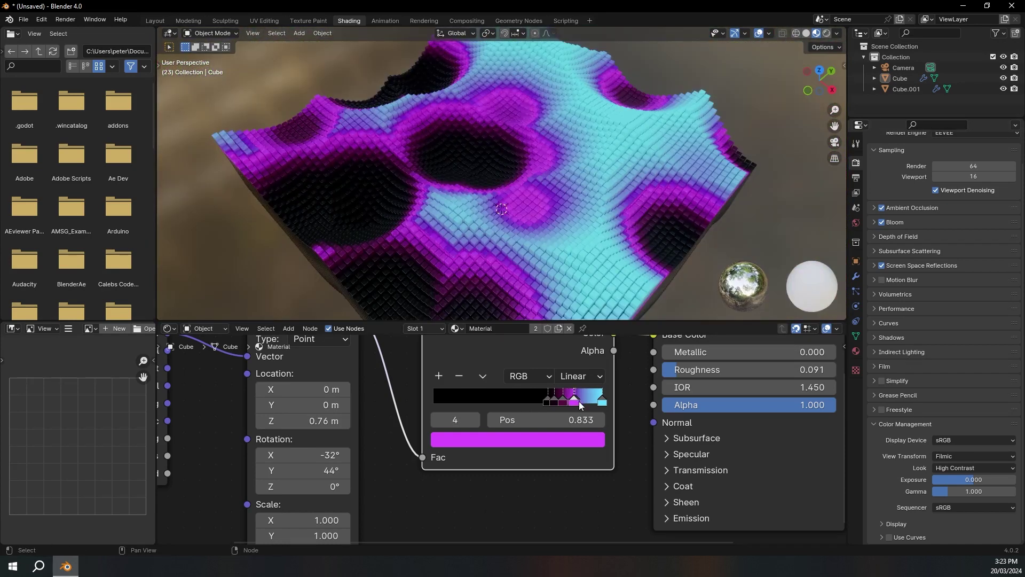
pyautogui.moveTo(580, 400); pyautogui.dragTo(595, 404)
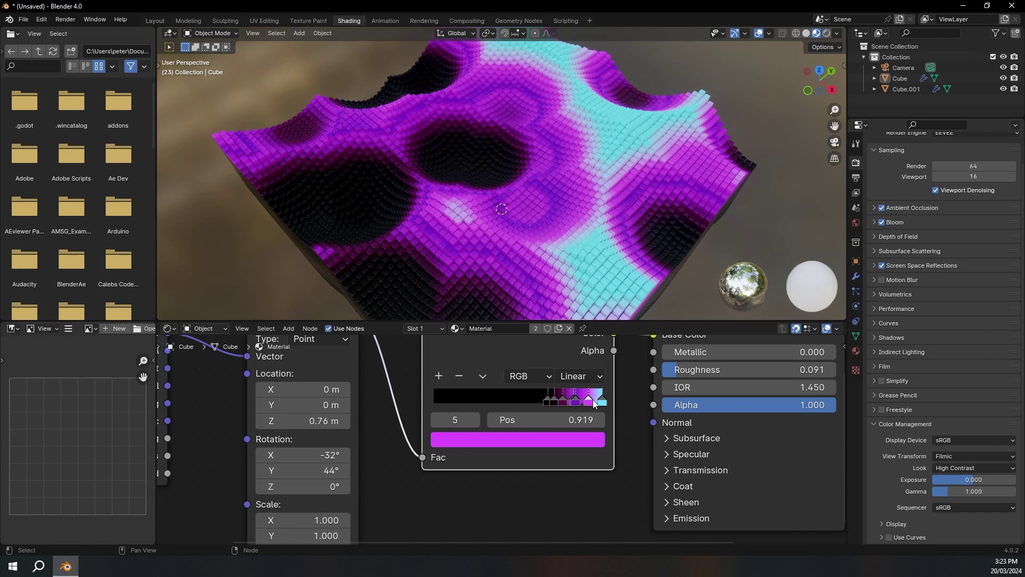
# - Recolor the Color Ramp stop at 0.919 to a violet-tinted blue
pyautogui.click(582, 437)
pyautogui.moveTo(573, 301)
pyautogui.mouseDown()
pyautogui.moveTo(518, 196)
pyautogui.moveTo(547, 210)
pyautogui.mouseUp()
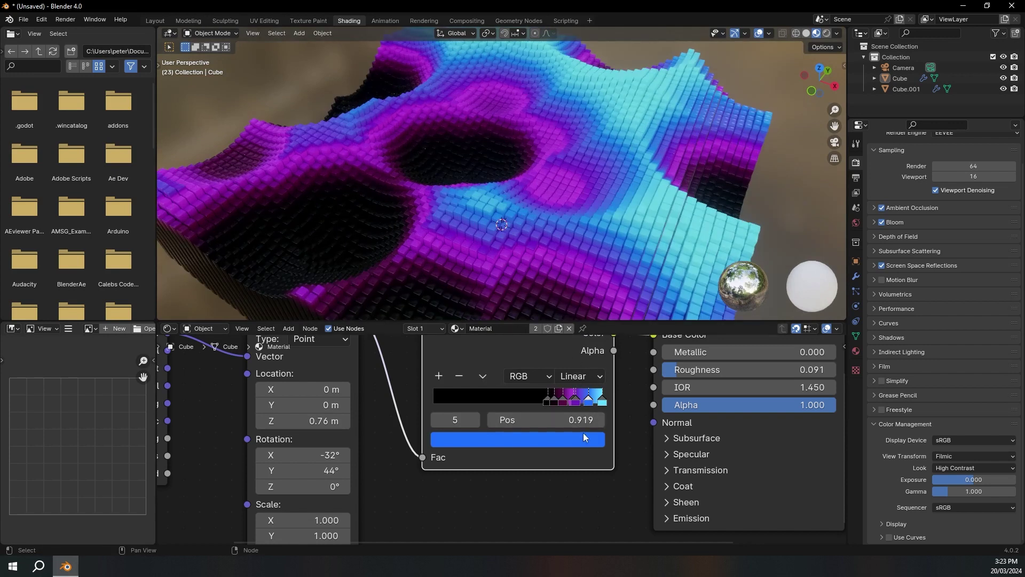
pyautogui.click(574, 435)
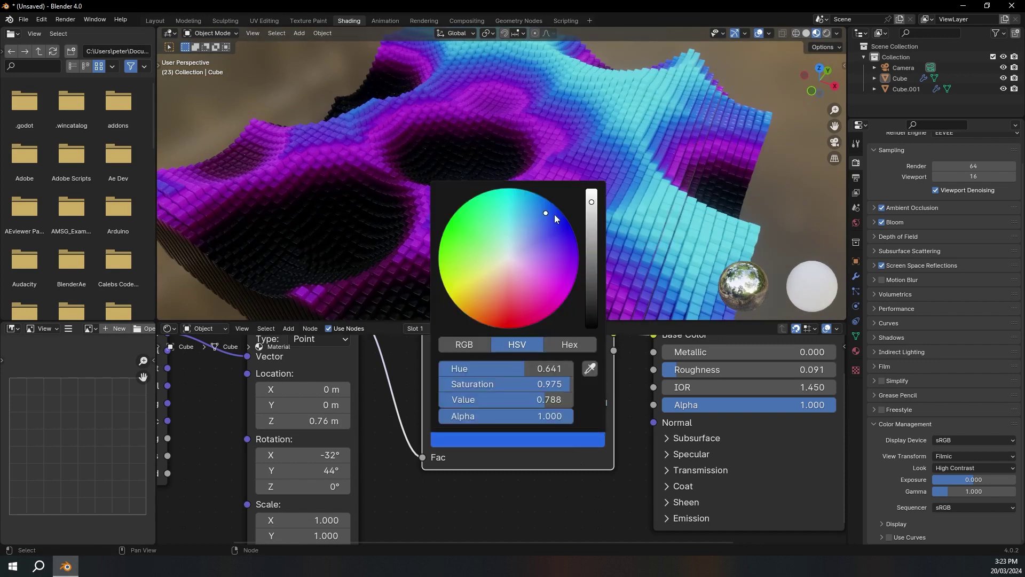
pyautogui.moveTo(553, 214)
pyautogui.mouseDown()
pyautogui.moveTo(546, 210)
pyautogui.moveTo(558, 212)
pyautogui.moveTo(548, 227)
pyautogui.mouseUp()
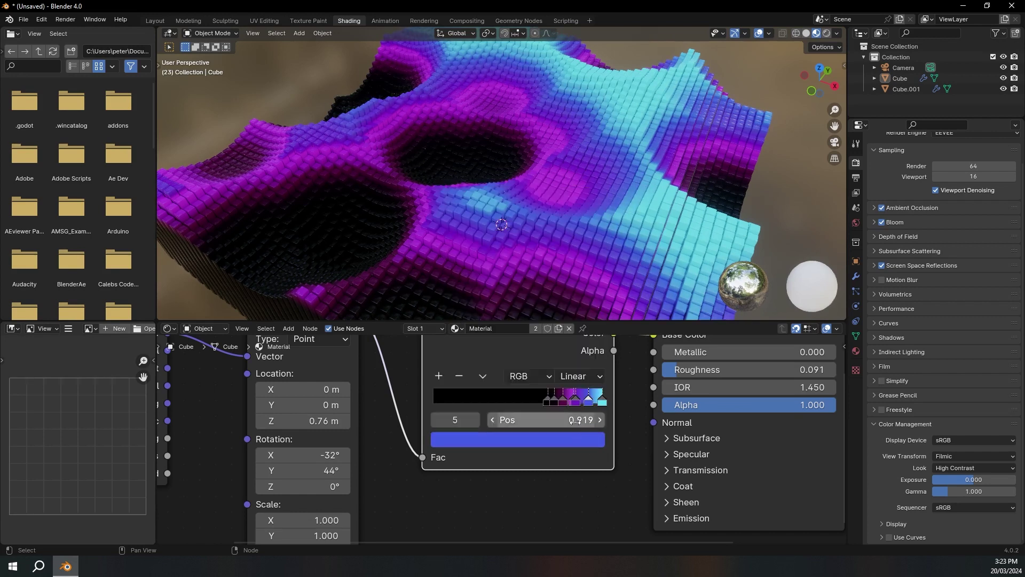
# - Select the purple Color Ramp stop at 0.818 and adjust its color
pyautogui.moveTo(577, 399); pyautogui.dragTo(583, 397)
pyautogui.click(572, 399)
pyautogui.moveTo(588, 251); pyautogui.dragTo(572, 240, button='middle')
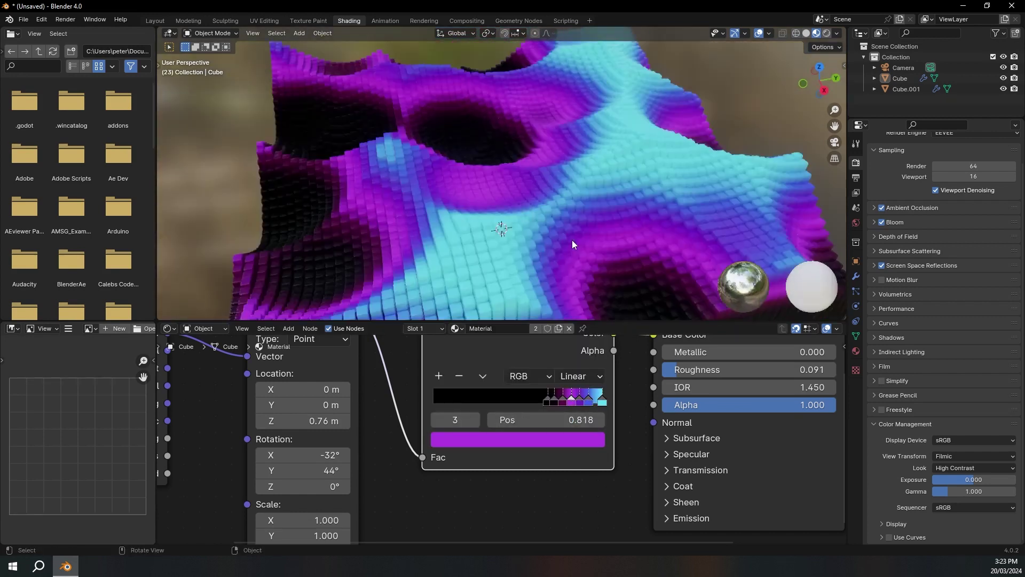
pyautogui.scroll(-3, 570, 239)
pyautogui.click(563, 438)
pyautogui.moveTo(556, 269); pyautogui.dragTo(551, 266)
pyautogui.moveTo(587, 216); pyautogui.dragTo(619, 240, button='middle')
# - Fine-tune the blue Color Ramp stop's color and move the deep violet stop to 0.830
pyautogui.click(591, 400)
pyautogui.click(518, 439)
pyautogui.moveTo(630, 278); pyautogui.dragTo(582, 172, button='middle')
pyautogui.moveTo(581, 401); pyautogui.dragTo(573, 399)
pyautogui.moveTo(817, 201); pyautogui.dragTo(790, 208, button='middle')
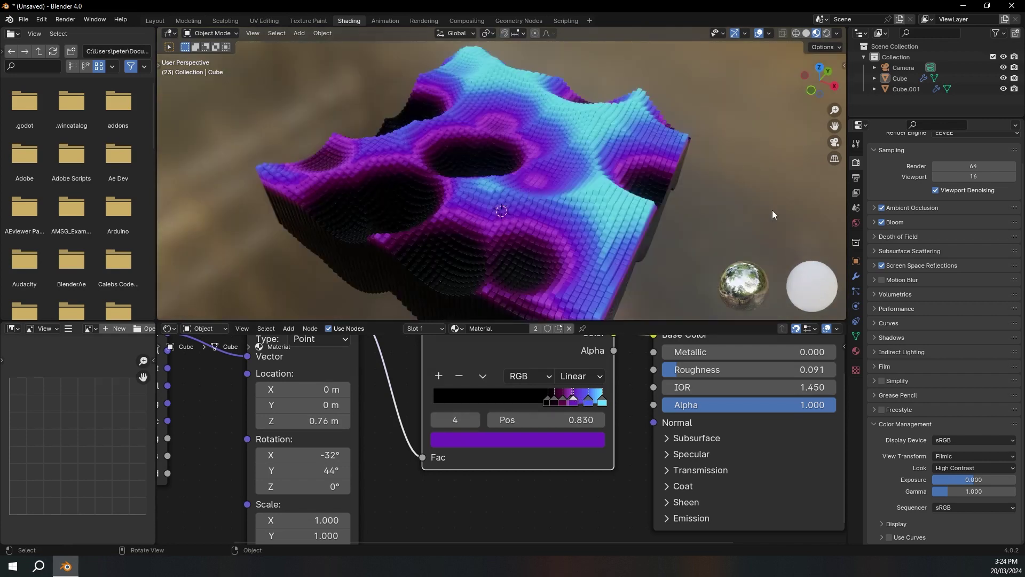
pyautogui.scroll(1, 892, 271)
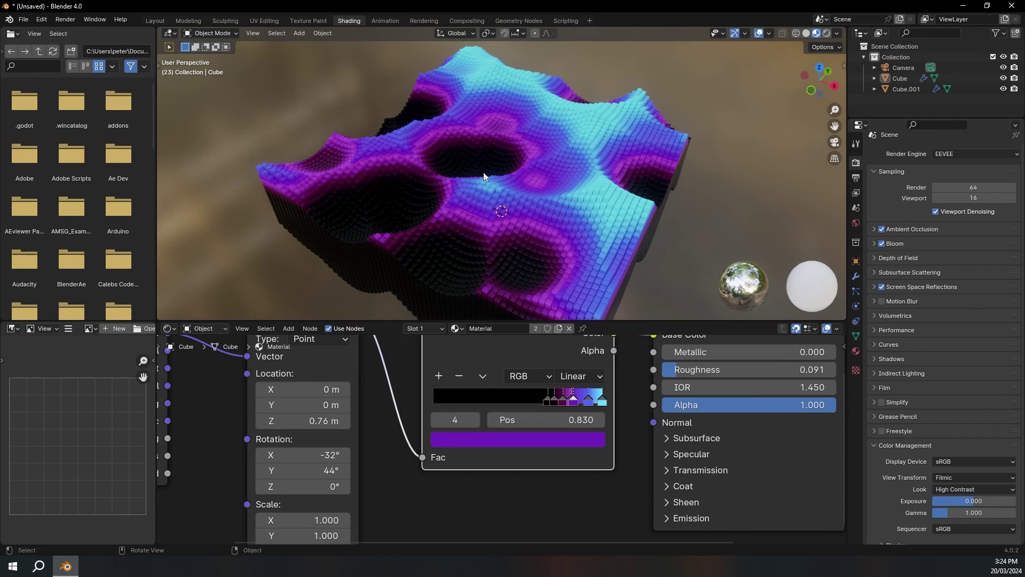
# - In camera view, use walk navigation to bring the camera in close so the wave fills the frame
pyautogui.click(836, 142)
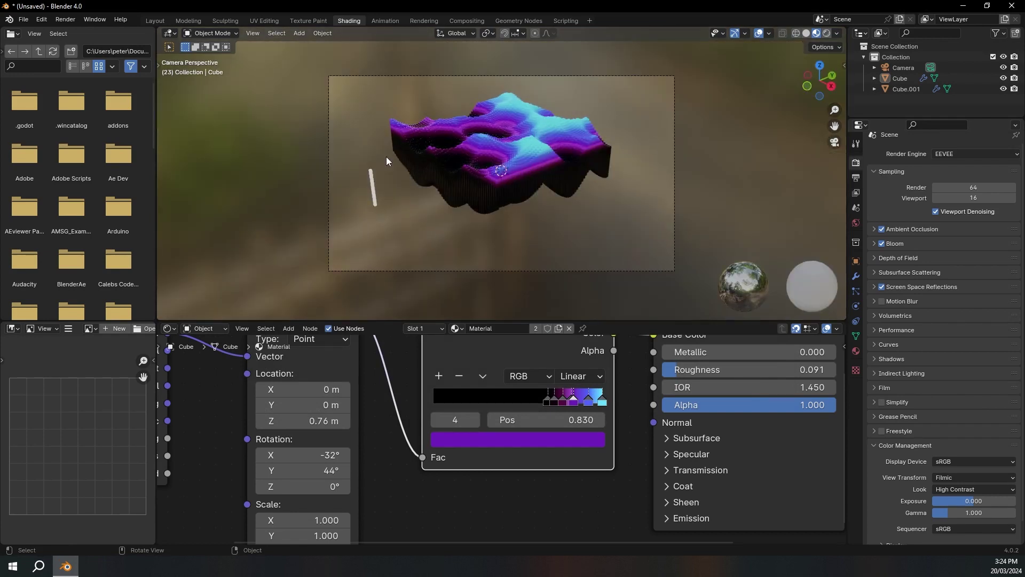
pyautogui.hotkey('shift', '`')
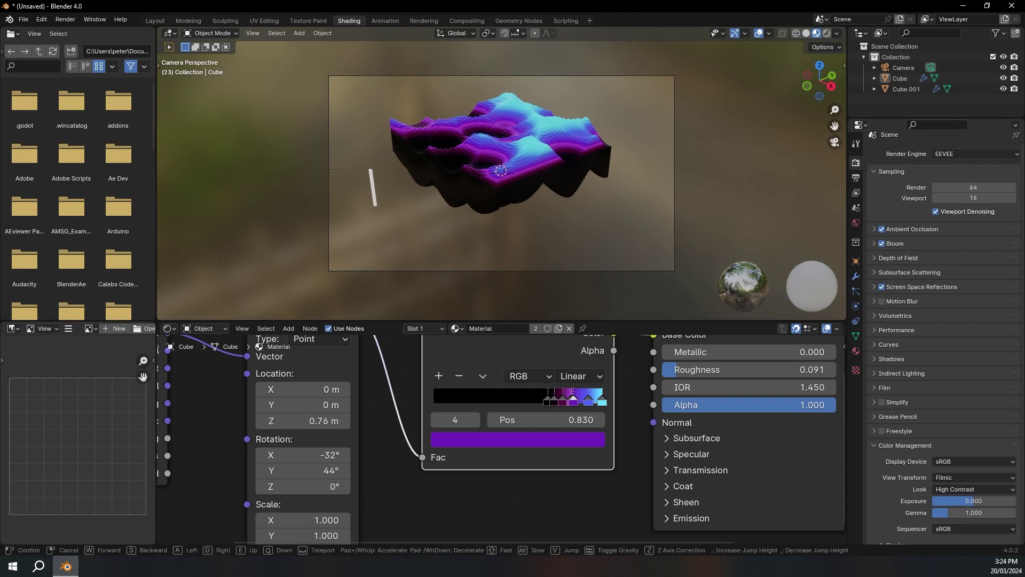
pyautogui.press('w')
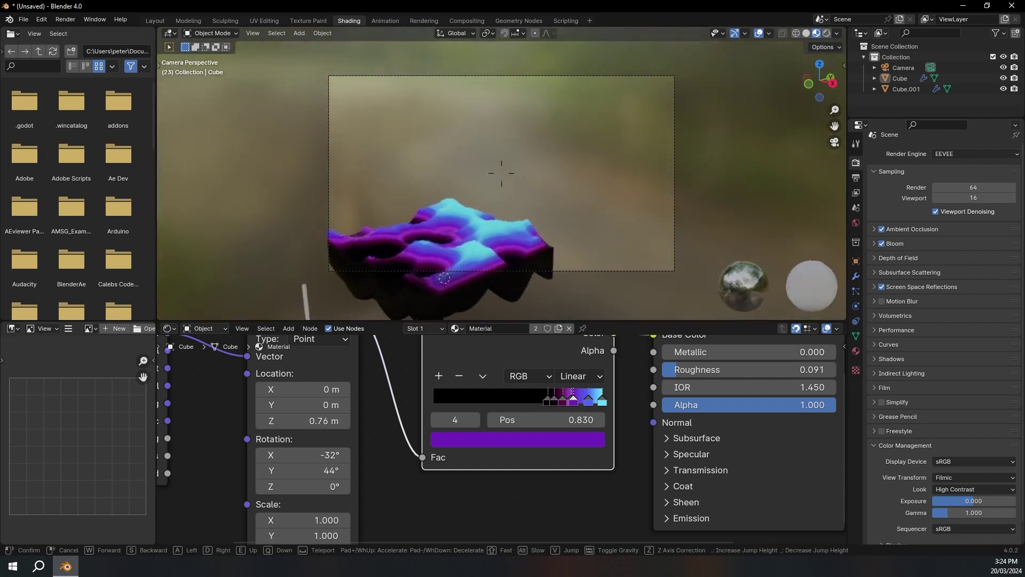
pyautogui.press('w')
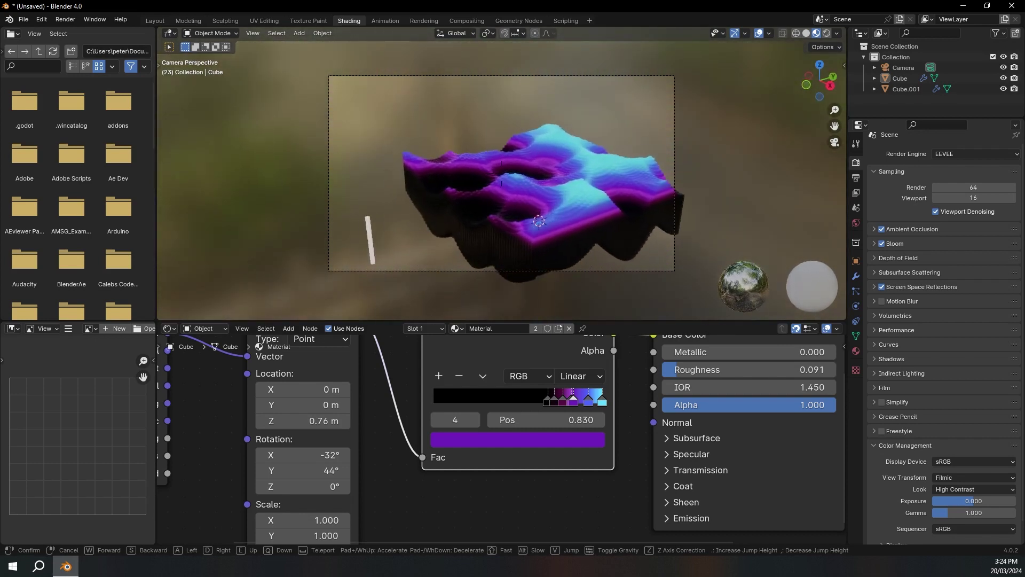
pyautogui.press('w')
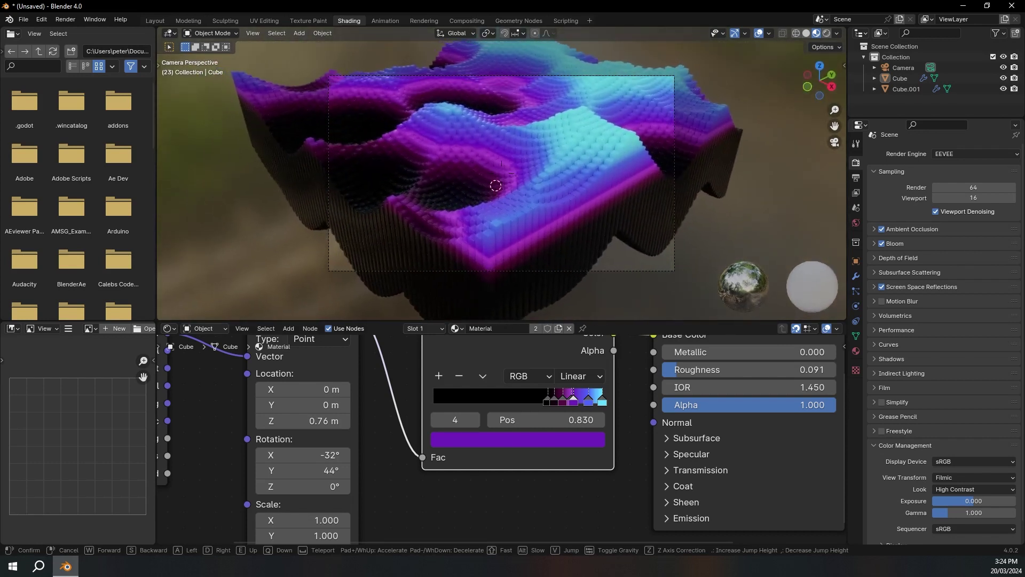
pyautogui.press('w')
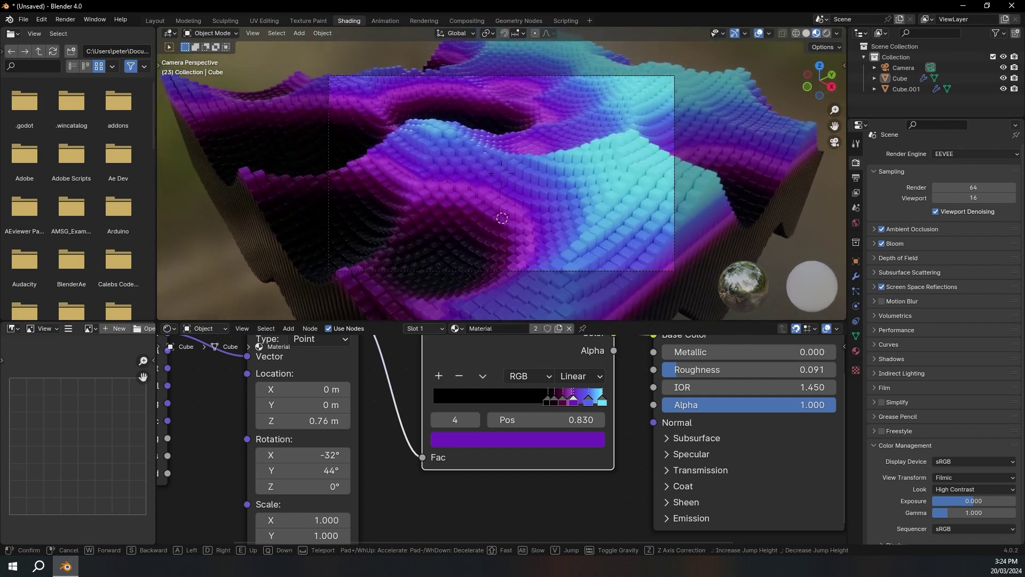
pyautogui.press('d')
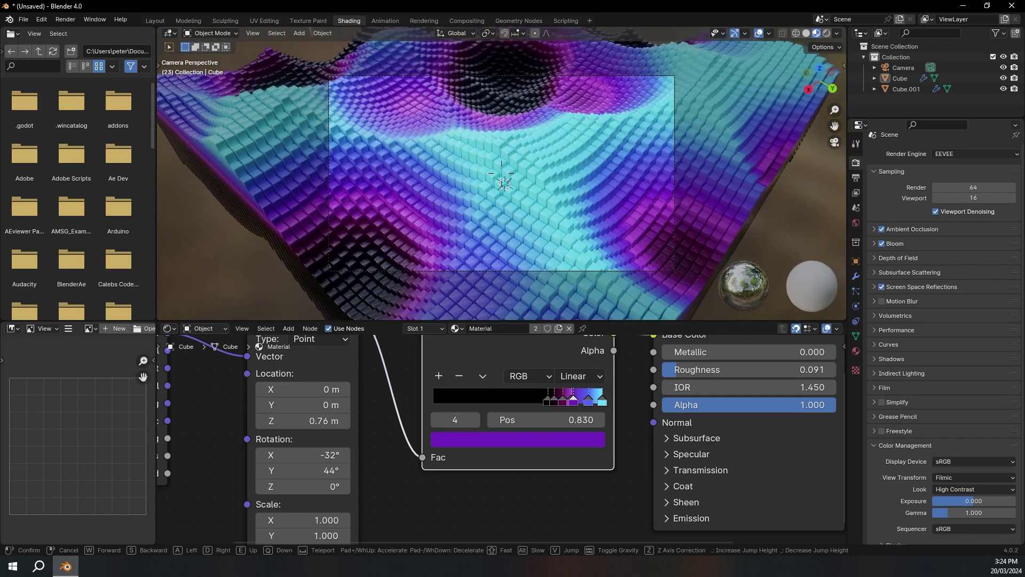
pyautogui.click(446, 158)
# - Play the animation and refine the camera's angled close-up framing of the moving pillars with walk navigation
pyautogui.press('space')
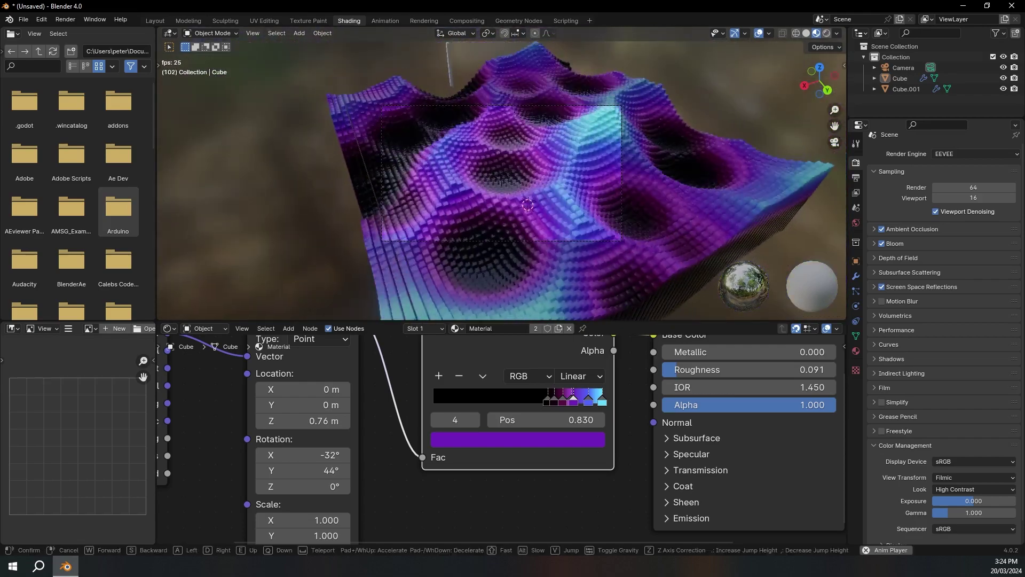
pyautogui.click(489, 156)
pyautogui.hotkey('shift', '`')
pyautogui.click(610, 128)
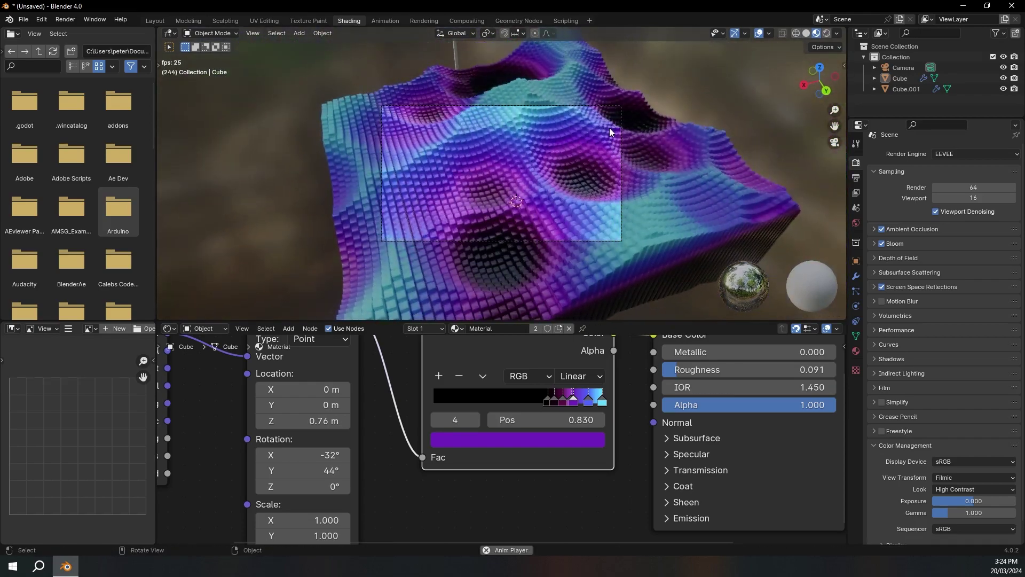
pyautogui.scroll(1, 516, 123)
pyautogui.scroll(2, 516, 118)
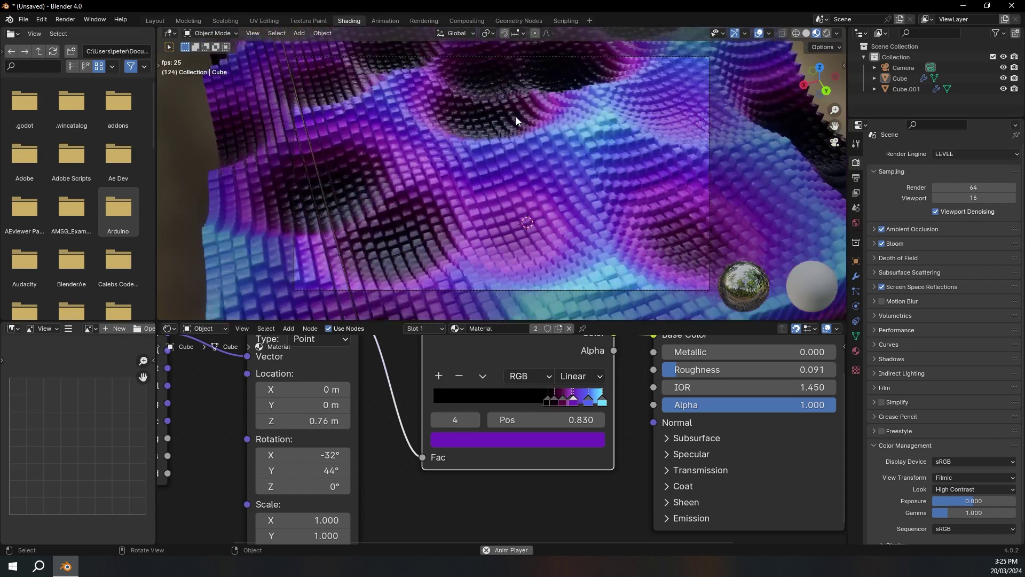
pyautogui.scroll(-4, 516, 117)
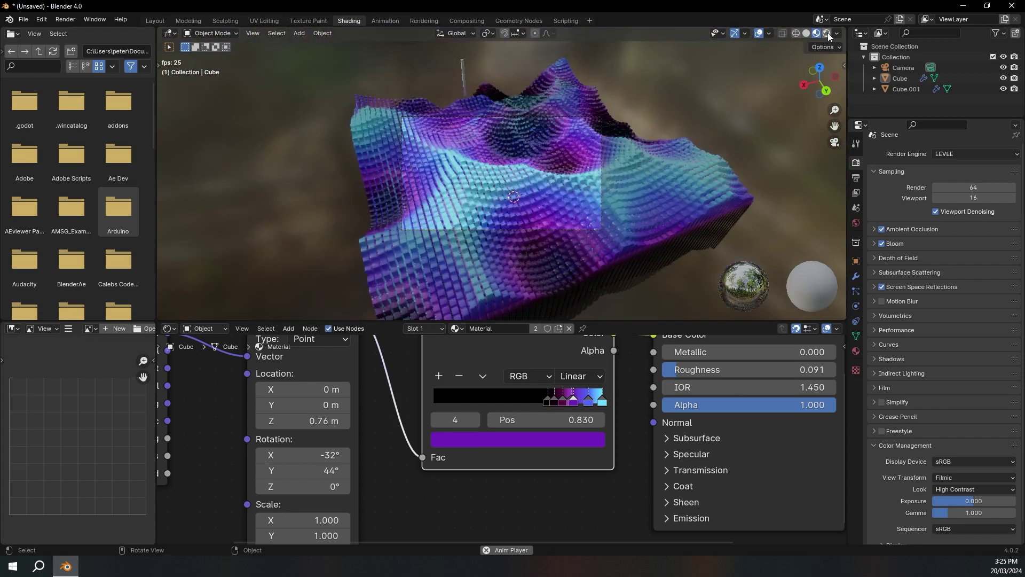
# - Switch the viewport to rendered shading, orbit around the wave and stop the playback
pyautogui.click(828, 34)
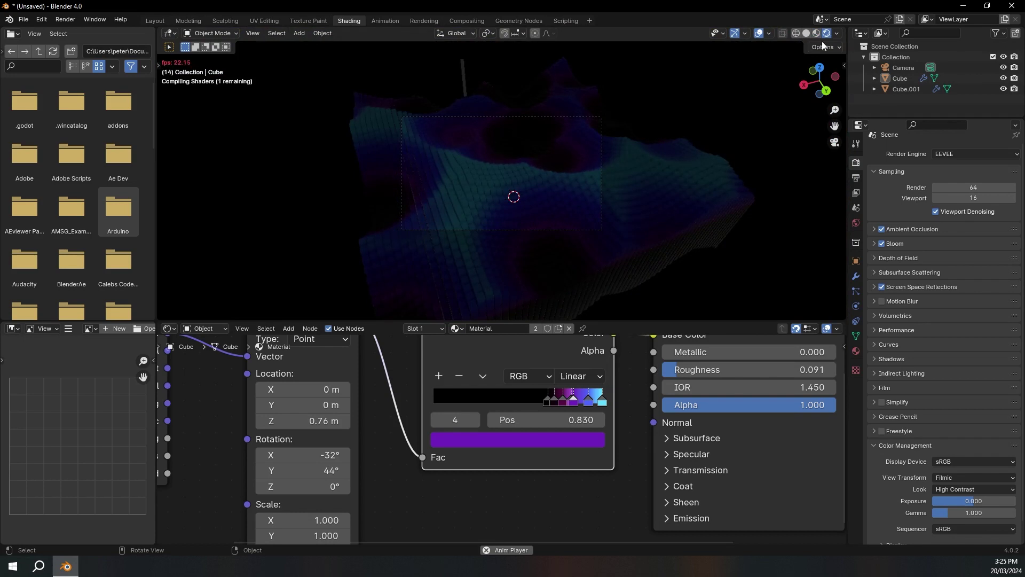
pyautogui.moveTo(526, 146); pyautogui.dragTo(496, 136, button='middle')
pyautogui.scroll(-5, 563, 135)
pyautogui.press('space')
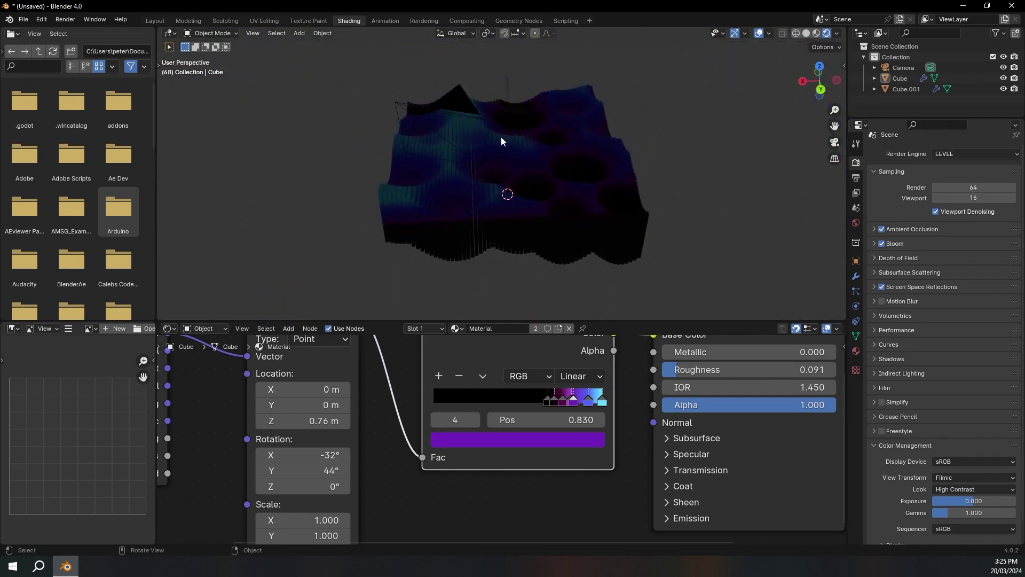
# - Assign an Environment Texture to the world background color and load courtyard.exr as its image
pyautogui.click(856, 222)
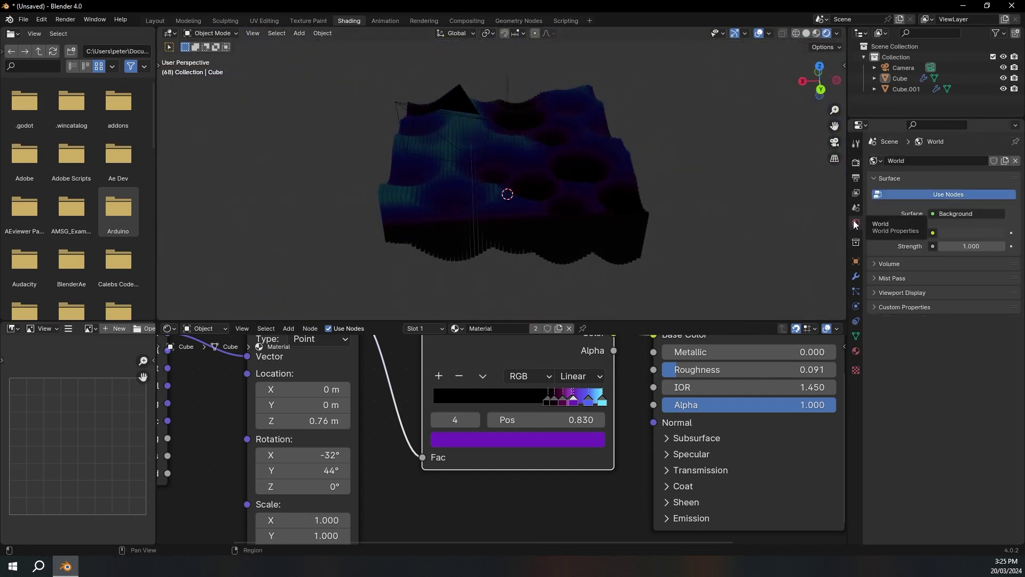
pyautogui.click(932, 233)
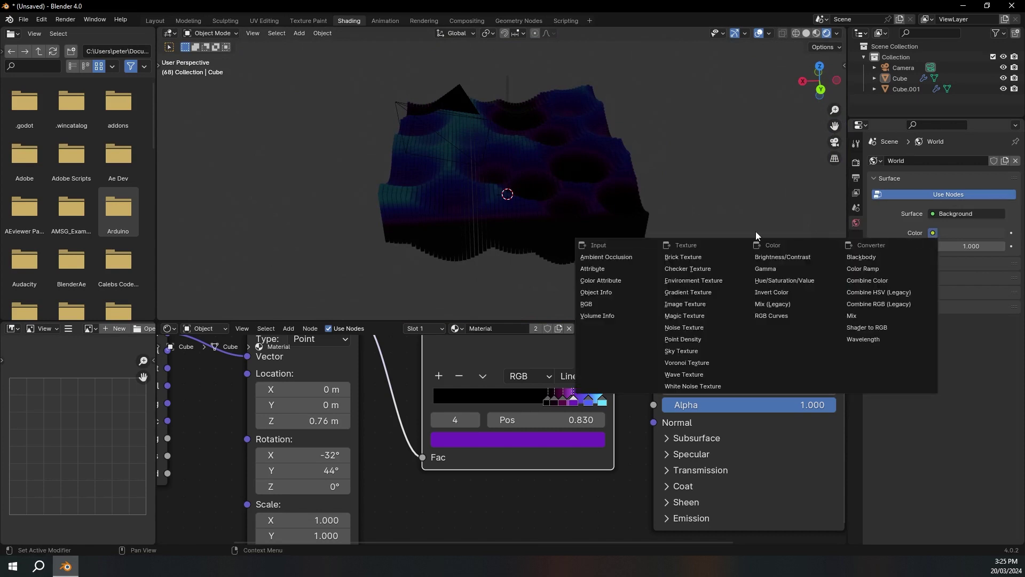
pyautogui.click(707, 281)
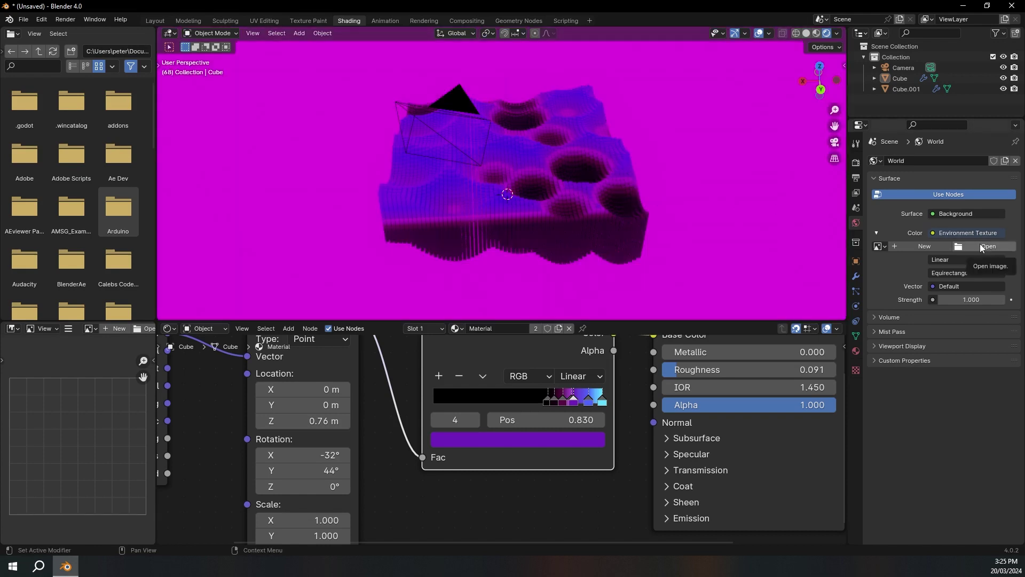
pyautogui.click(978, 243)
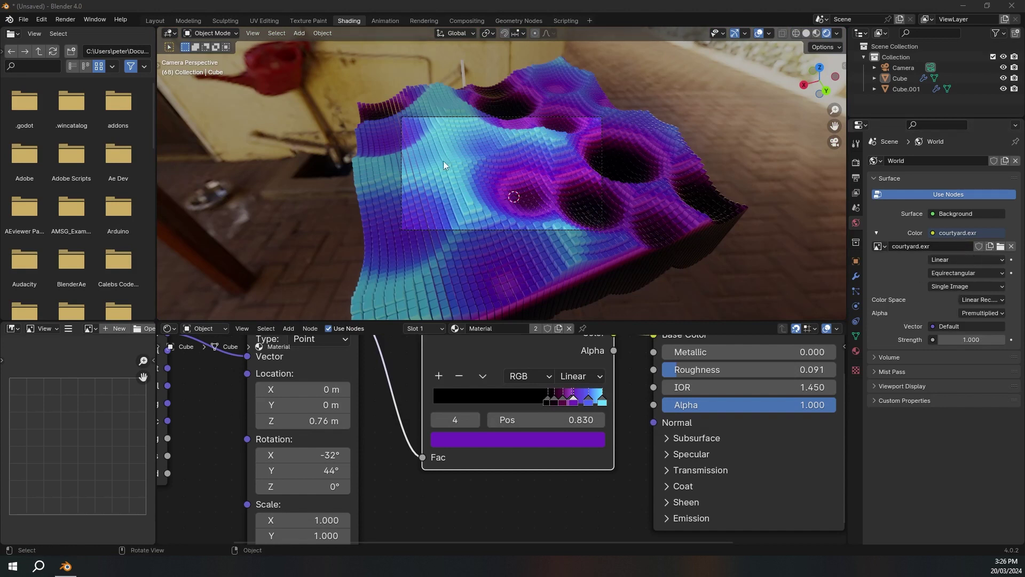
pyautogui.scroll(4, 444, 161)
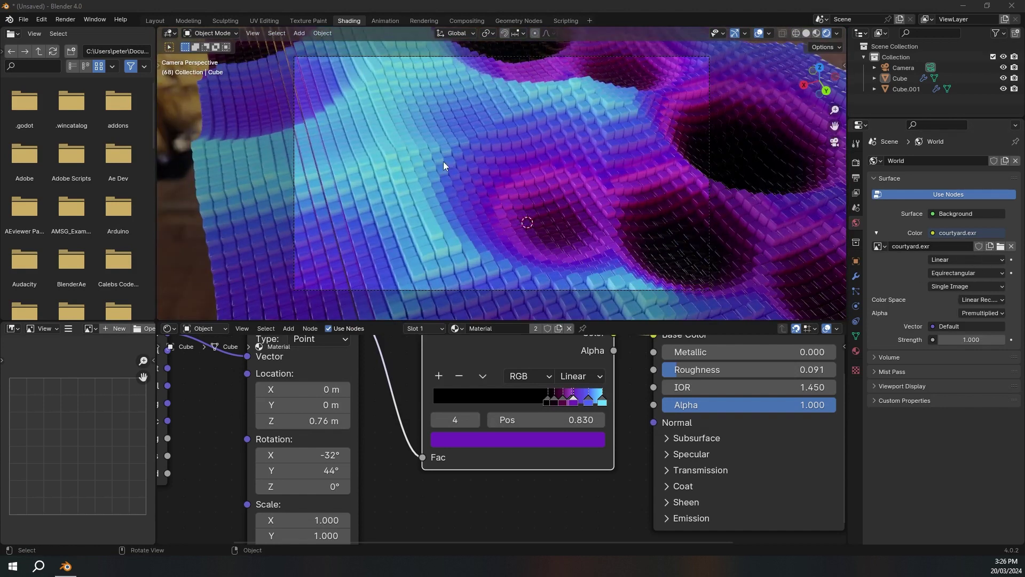
pyautogui.scroll(-5, 443, 161)
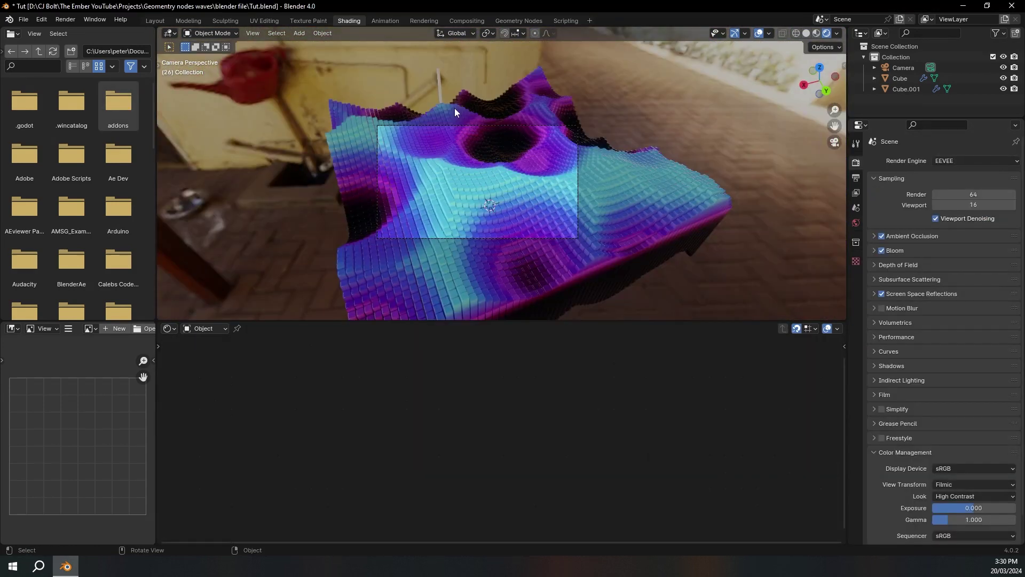
# - Examine the gaps between the pillars up close in the camera view for background showing through
pyautogui.scroll(4, 264, 246)
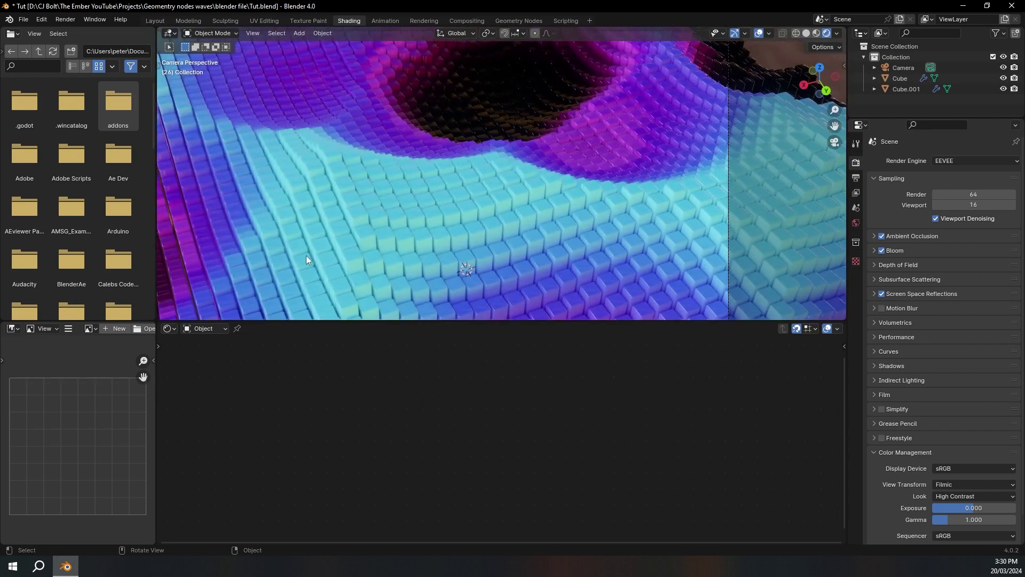
pyautogui.keyDown('shift'); pyautogui.moveTo(271, 237); pyautogui.dragTo(492, 172, button='middle'); pyautogui.keyUp('shift')
pyautogui.scroll(5, 368, 178)
pyautogui.keyDown('shift'); pyautogui.moveTo(368, 178); pyautogui.dragTo(458, 175, button='middle'); pyautogui.keyUp('shift')
pyautogui.scroll(4, 386, 161)
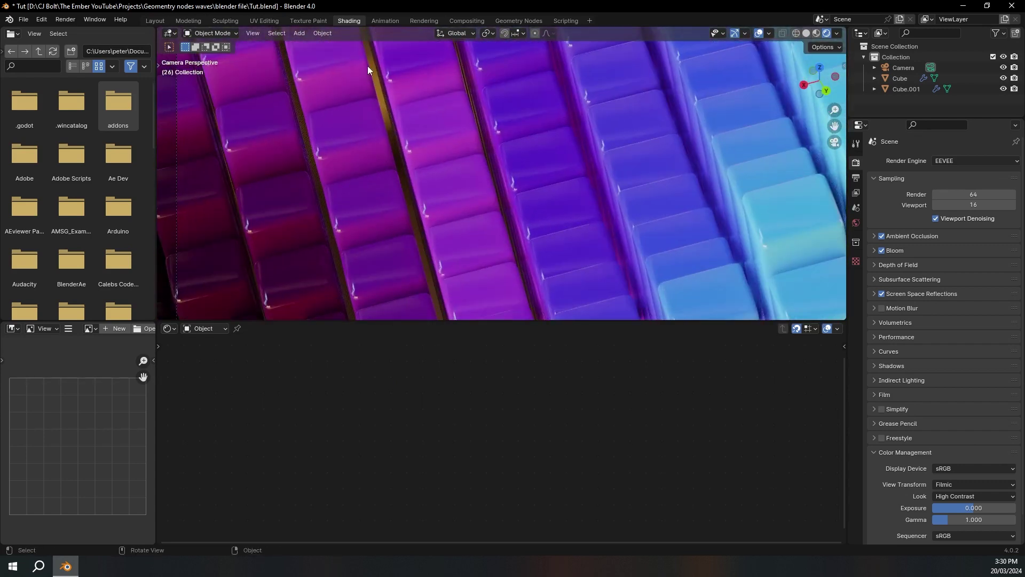
pyautogui.scroll(-14, 410, 167)
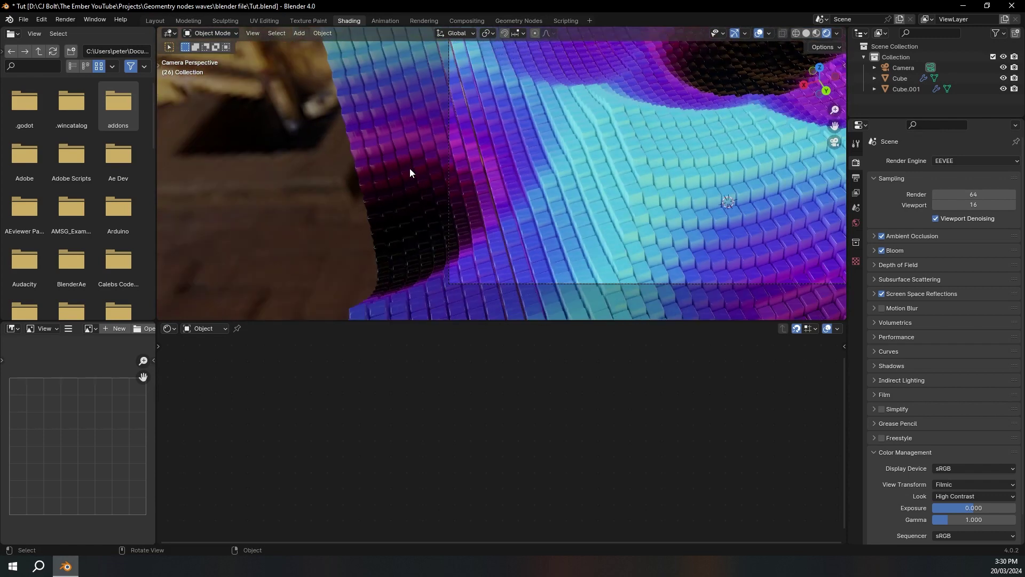
# - Add a plane, lower it along Z beneath the wave and scale it up well past the pillars' edges
pyautogui.moveTo(410, 173); pyautogui.dragTo(378, 156, button='middle')
pyautogui.hotkey('shift', 'a')
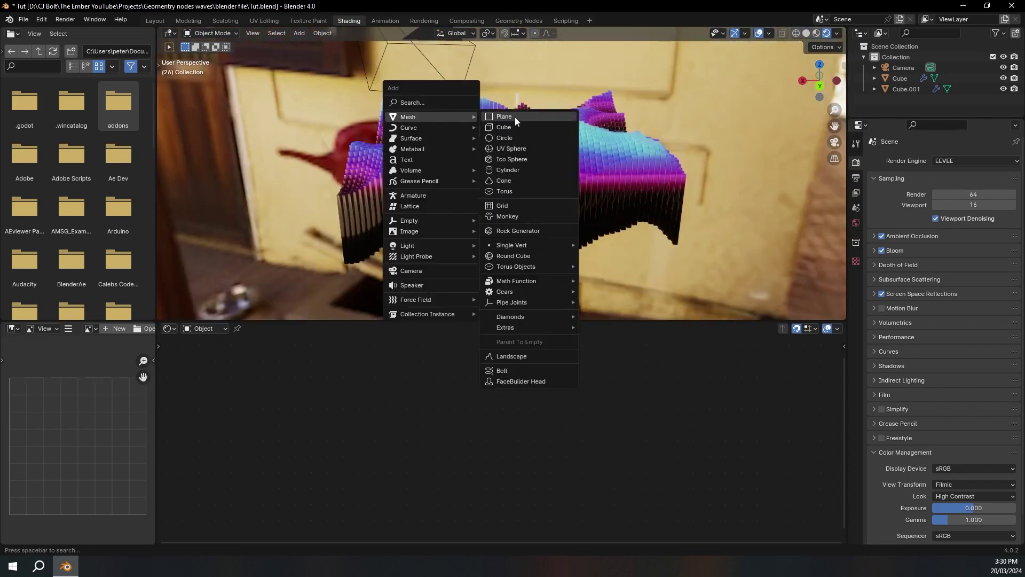
pyautogui.click(515, 117)
pyautogui.moveTo(597, 117); pyautogui.dragTo(580, 126, button='middle')
pyautogui.scroll(-2, 580, 128)
pyautogui.press('g')
pyautogui.press('z')
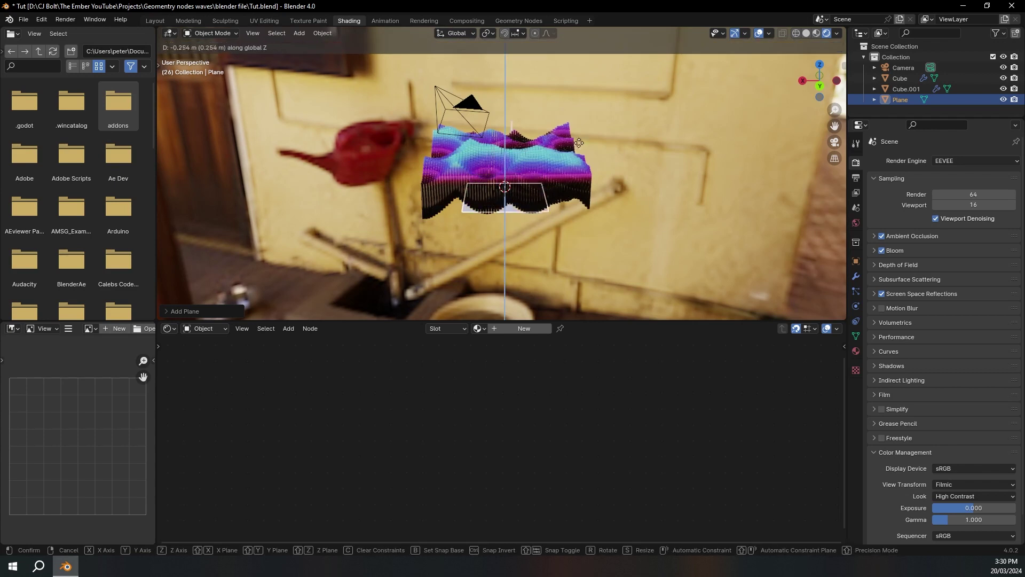
pyautogui.click(583, 184)
pyautogui.press('s')
pyautogui.click(428, 210)
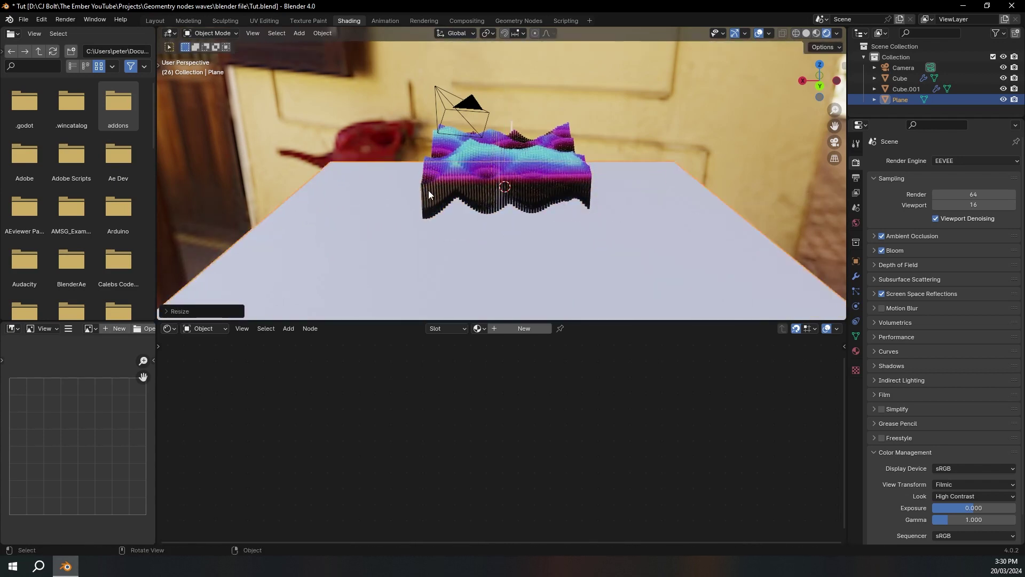
pyautogui.moveTo(429, 211); pyautogui.dragTo(472, 267, button='middle')
# - Give the plane a new material with roughness 0.059 and a black base color
pyautogui.click(525, 329)
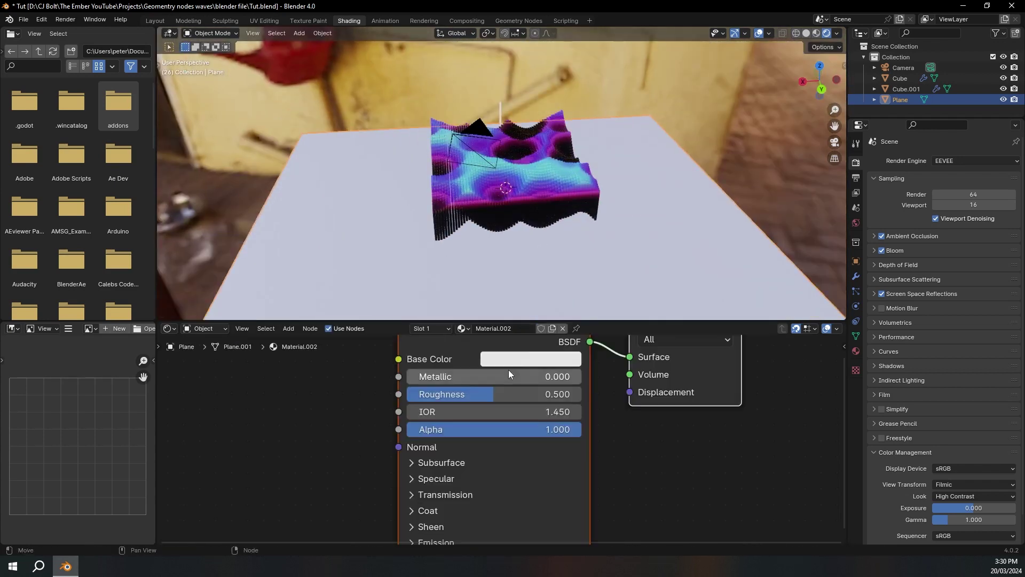
pyautogui.moveTo(542, 393); pyautogui.dragTo(489, 393)
pyautogui.click(526, 358)
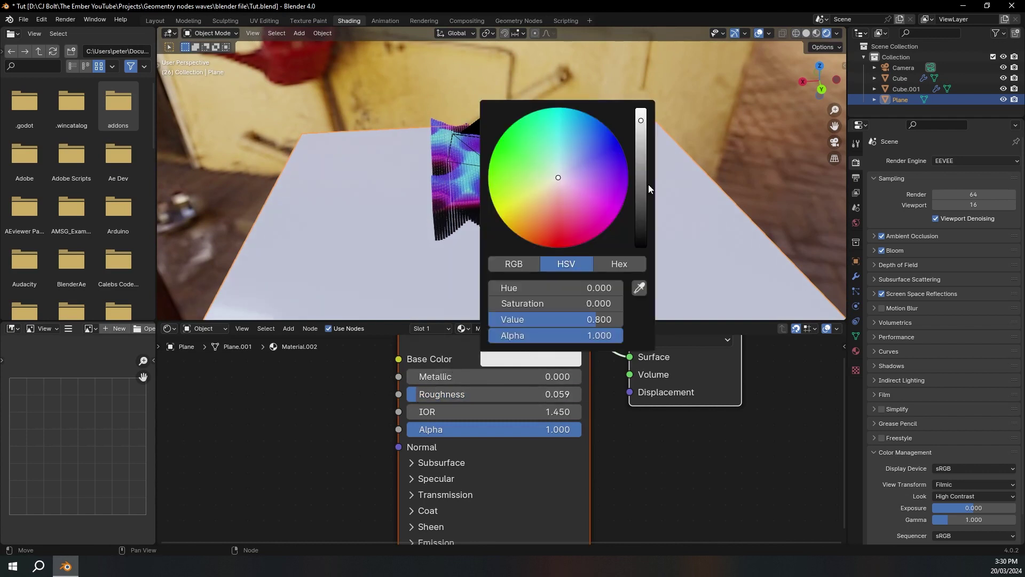
pyautogui.moveTo(642, 188); pyautogui.dragTo(642, 246)
# - Check the pillar gaps against the black plane from the camera view and render the animation
pyautogui.press('KP_0')
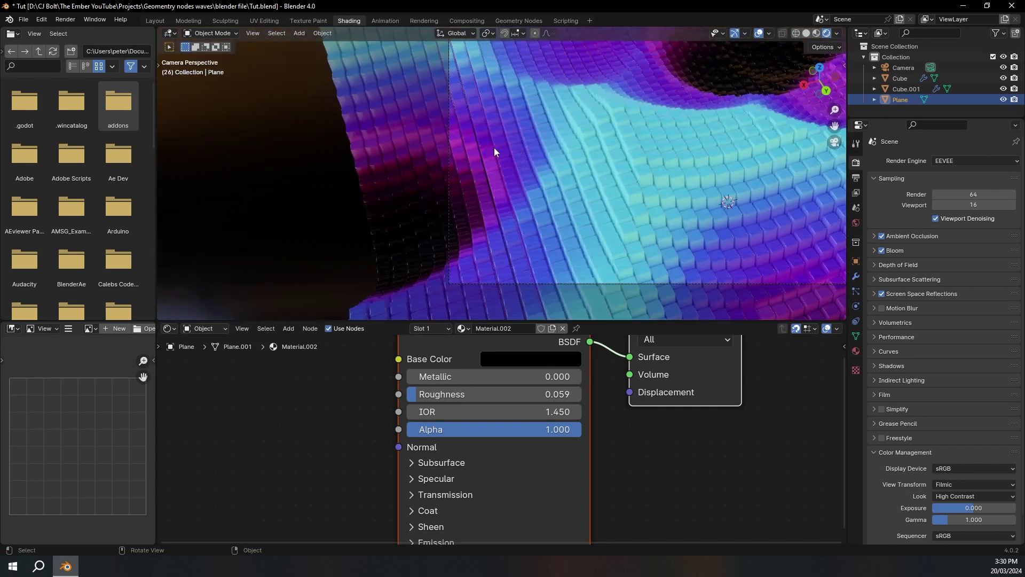
pyautogui.scroll(3, 421, 131)
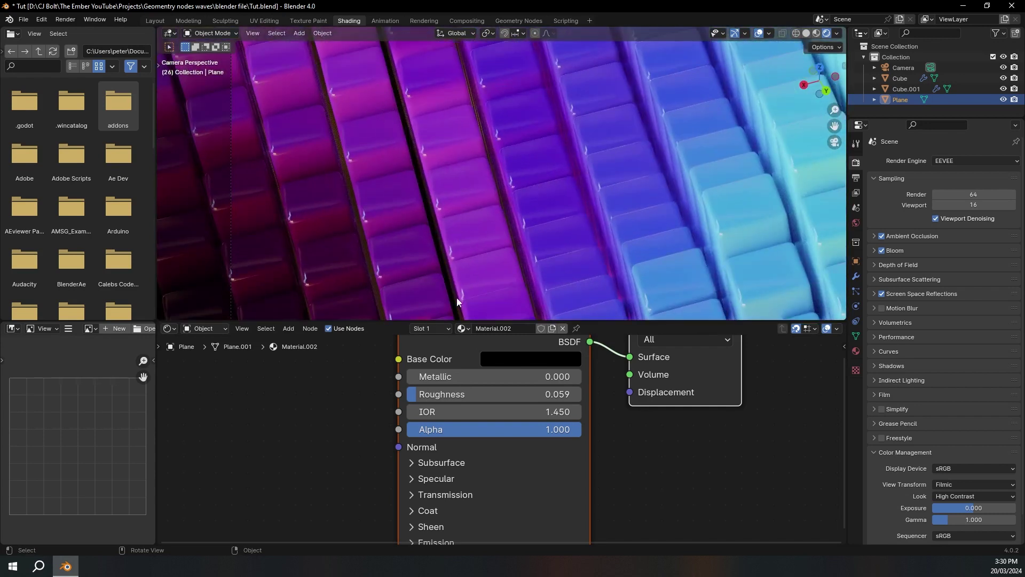
pyautogui.scroll(-5, 433, 224)
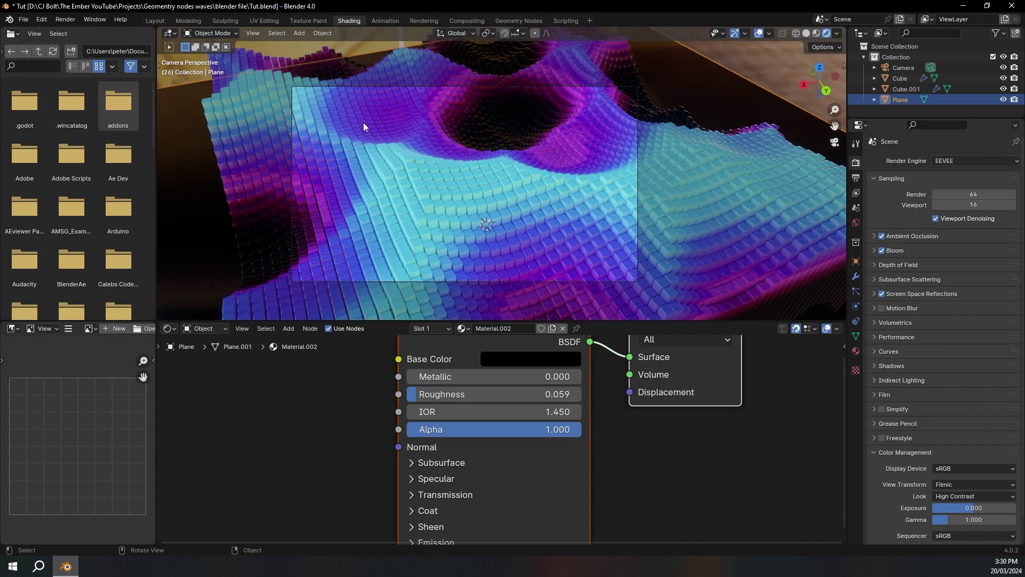
pyautogui.click(66, 19)
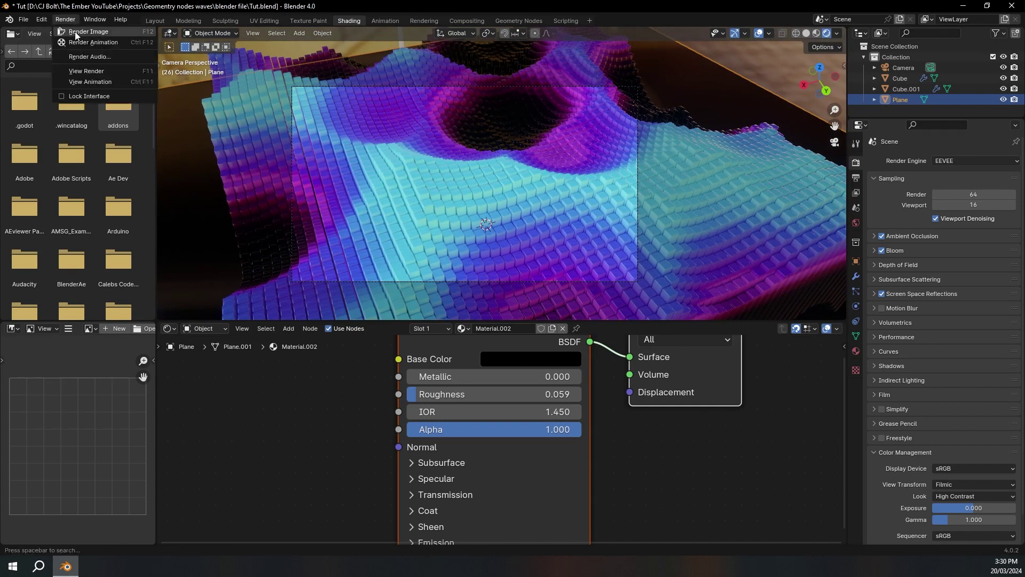
pyautogui.click(84, 43)
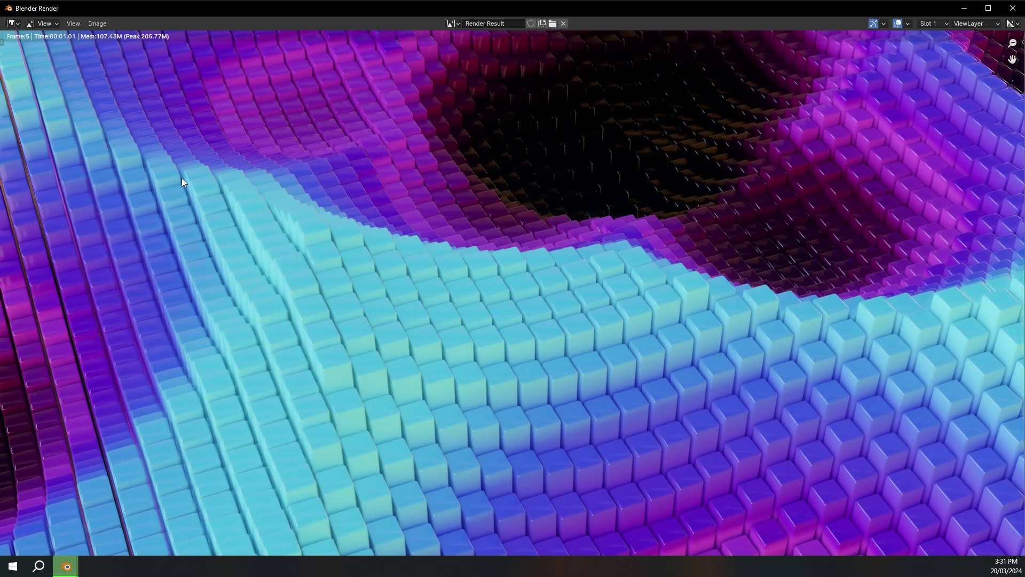